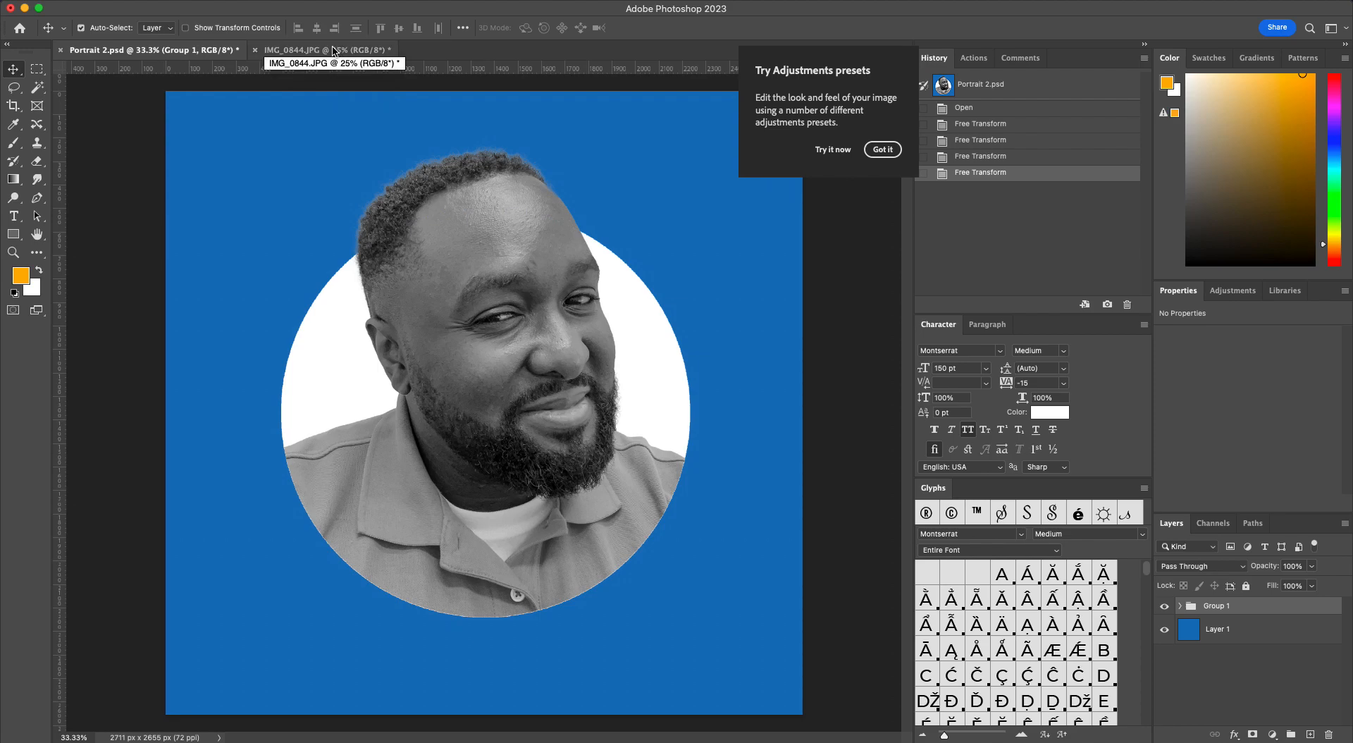
# Switch to the IMG_0844.JPG document and use the Object Selection tool's Select Subject to select the man.
pyautogui.click(332, 50)
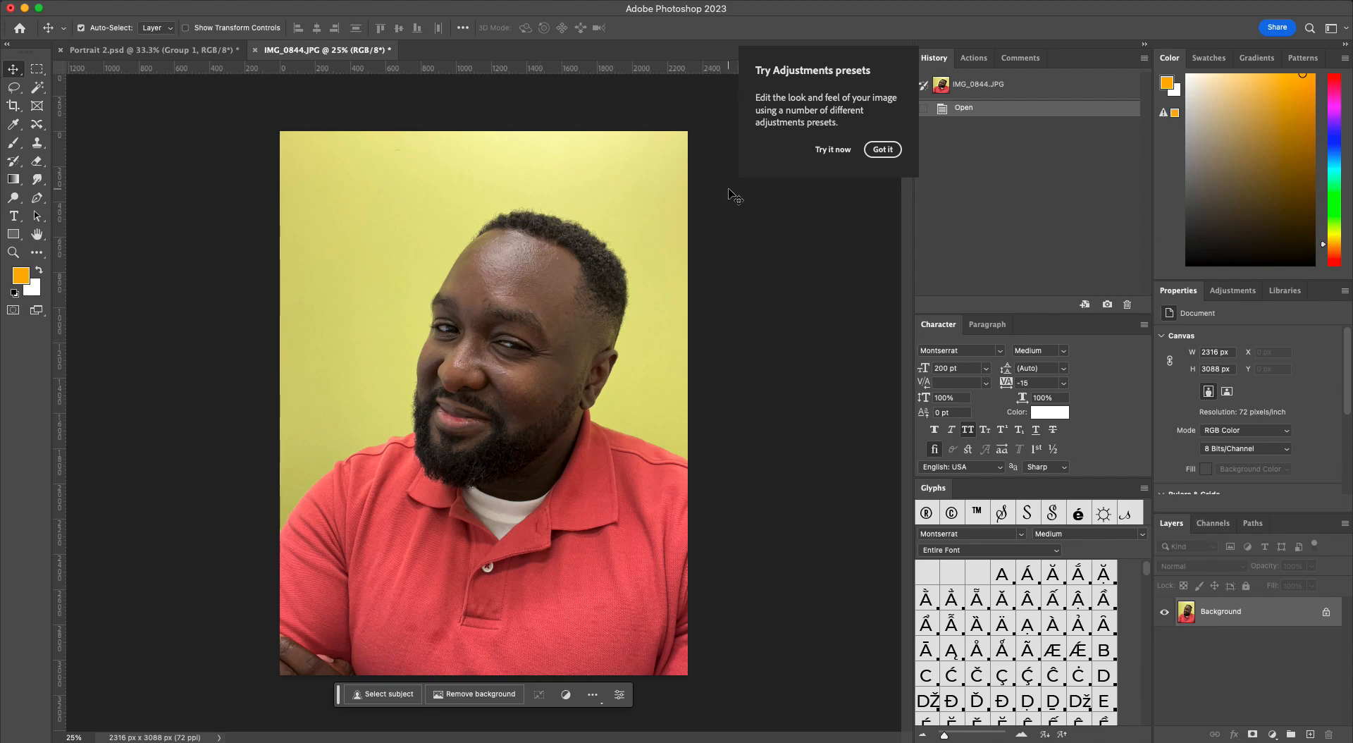
pyautogui.click(882, 149)
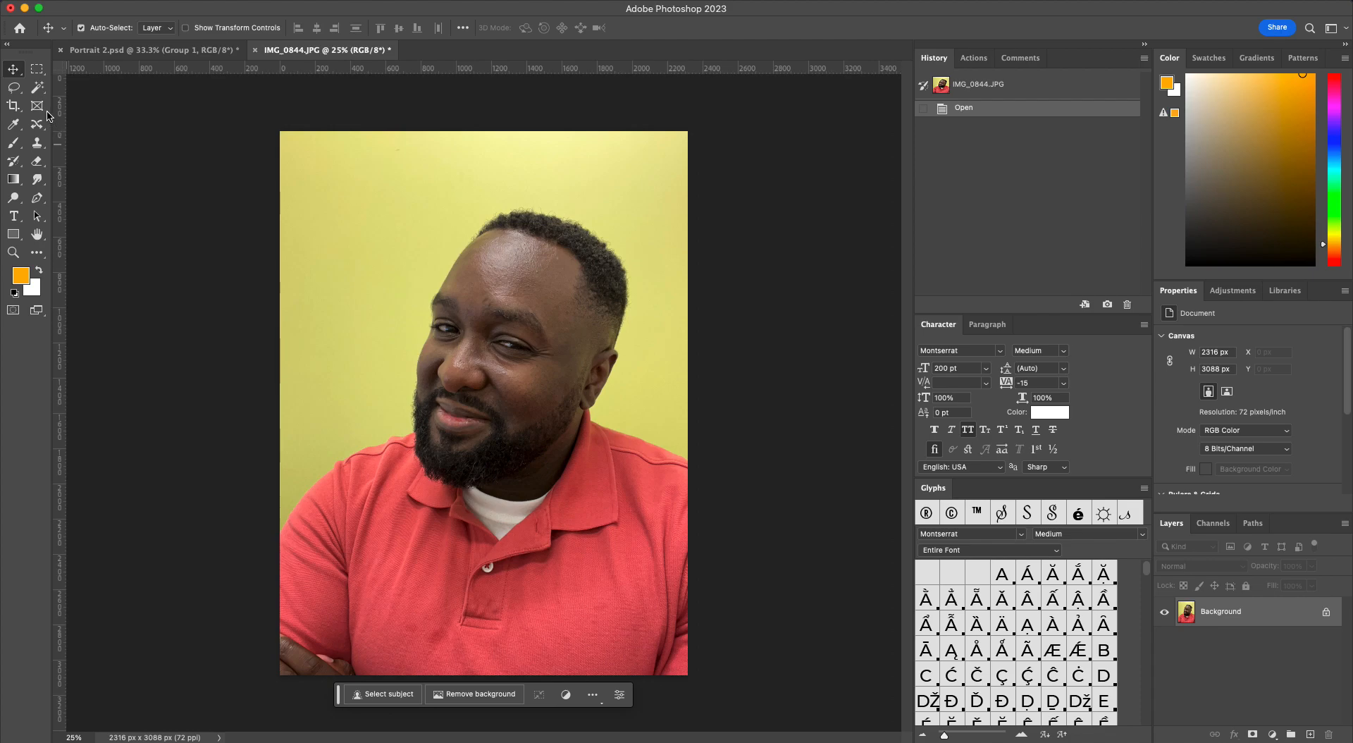
pyautogui.click(37, 89)
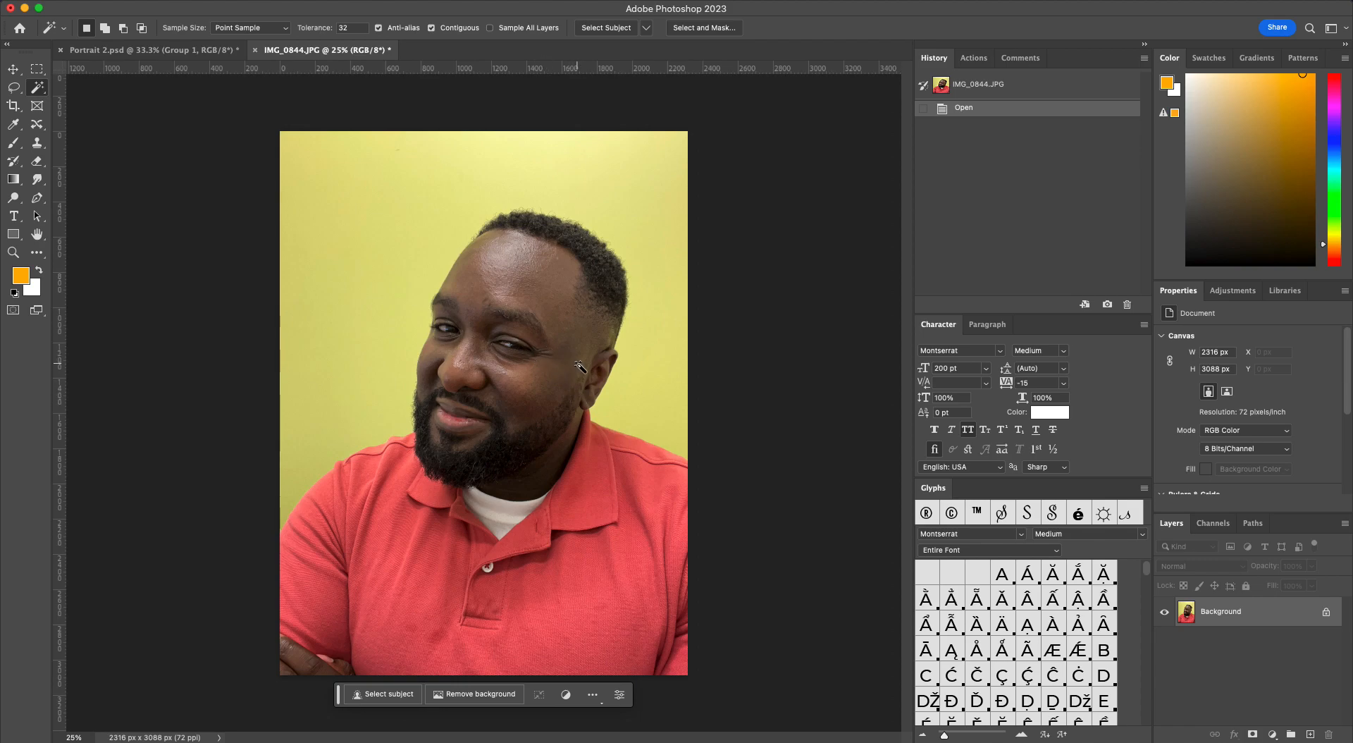
pyautogui.click(36, 89)
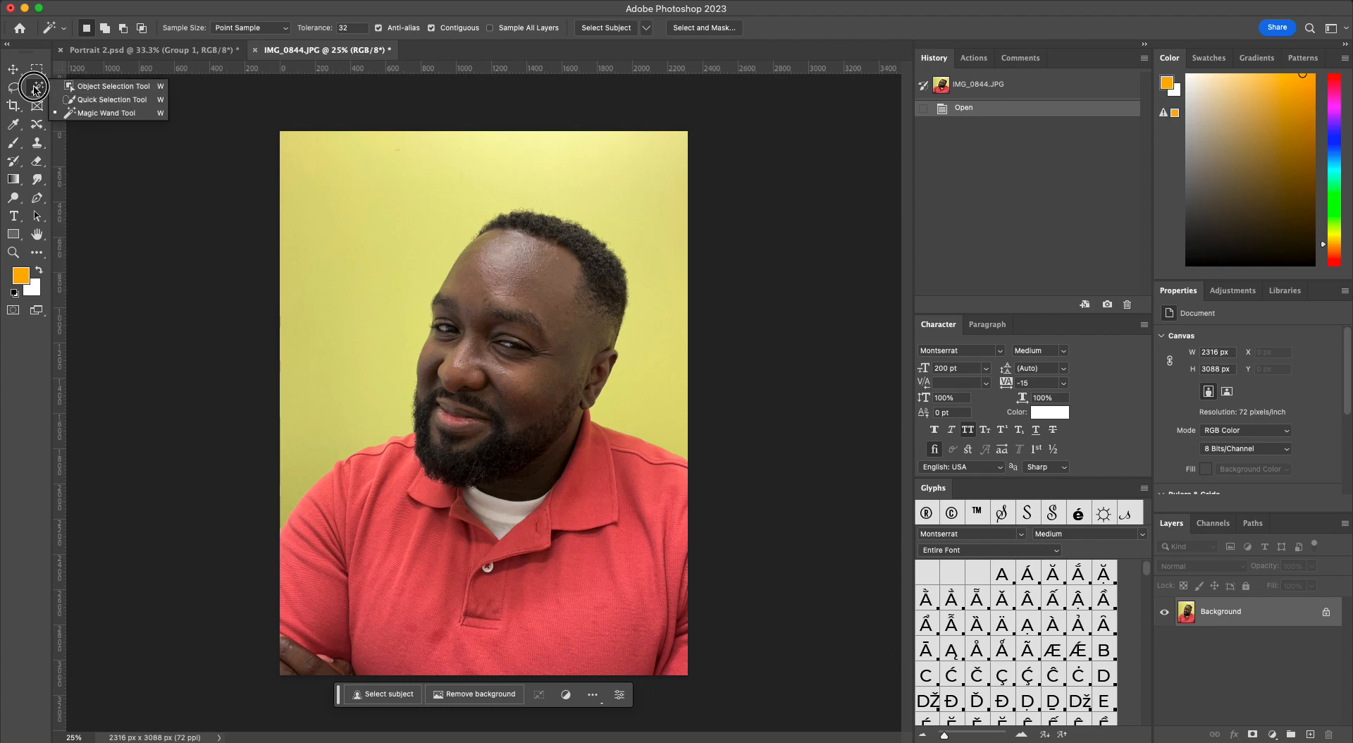
pyautogui.click(80, 88)
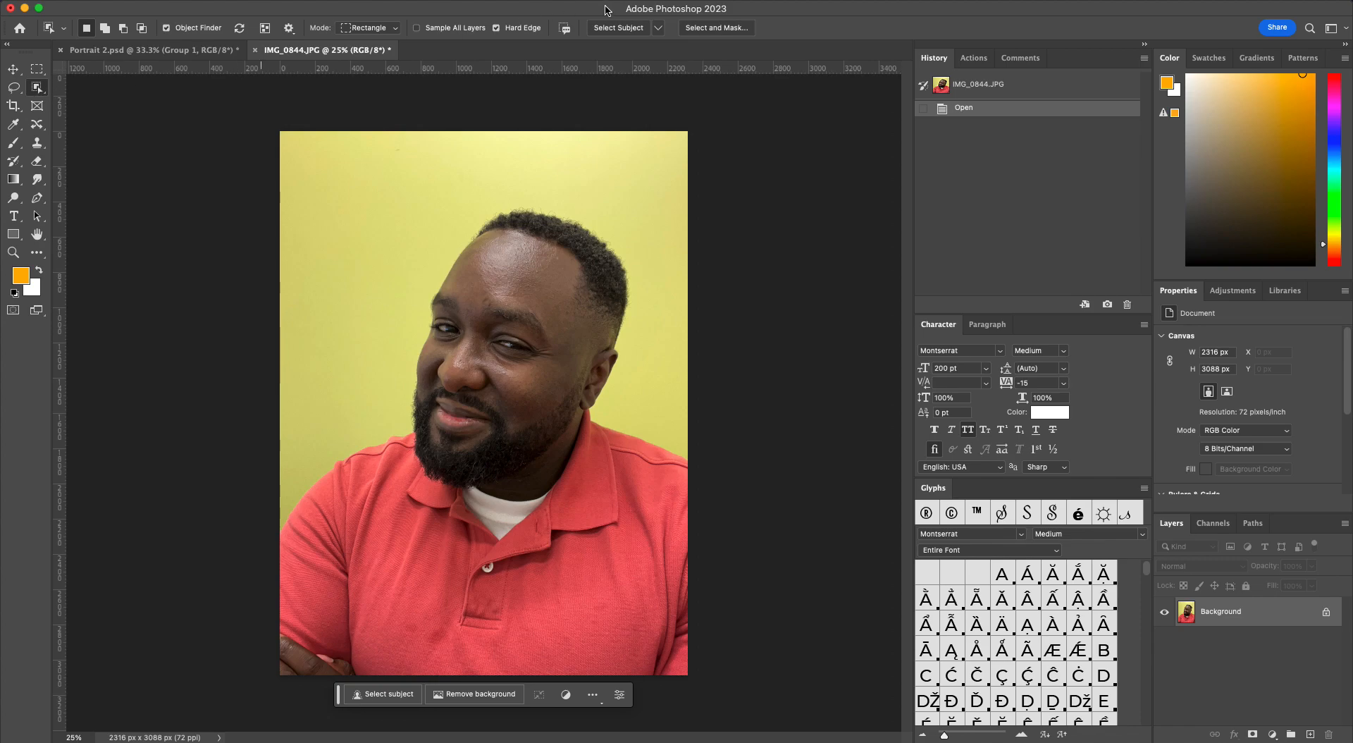
pyautogui.click(619, 31)
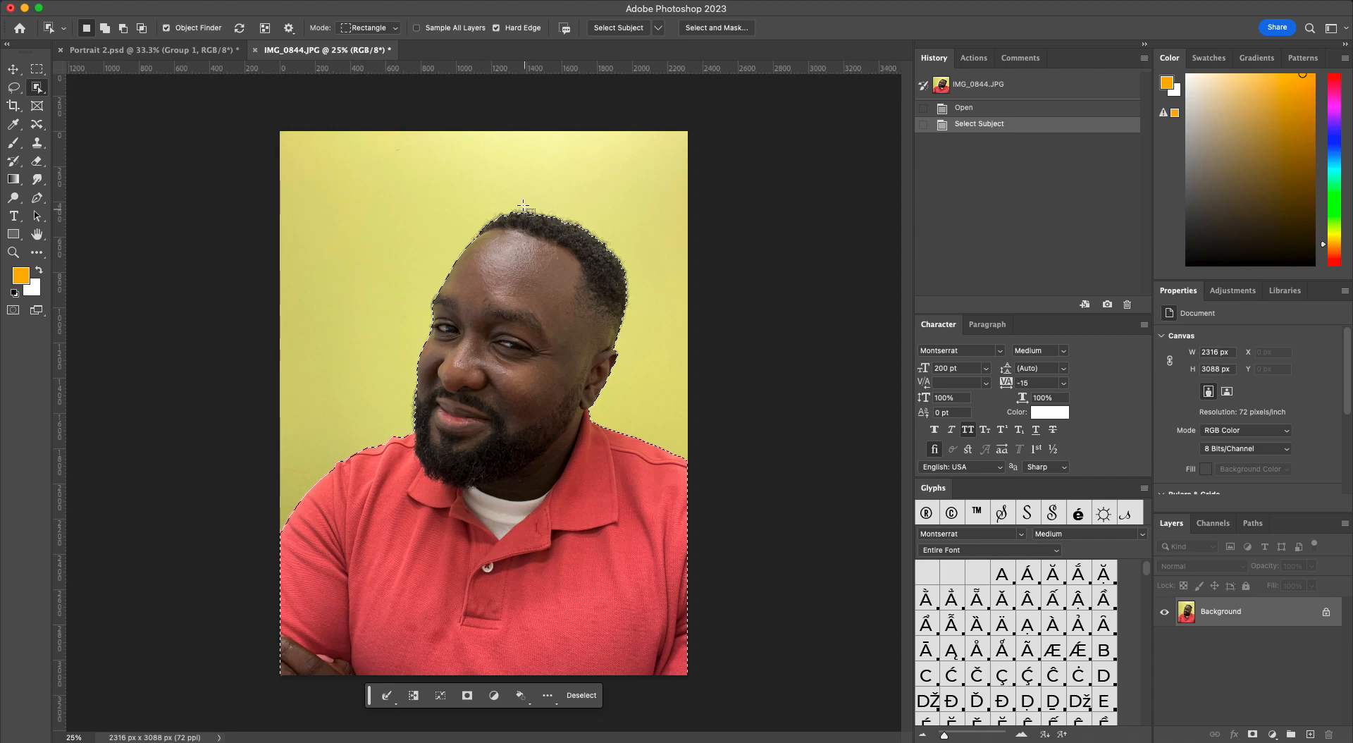
# Enter Select and Mask and brush along the cheek and beard edge, subtracting from the selection with the size 25 brush.
pyautogui.click(714, 29)
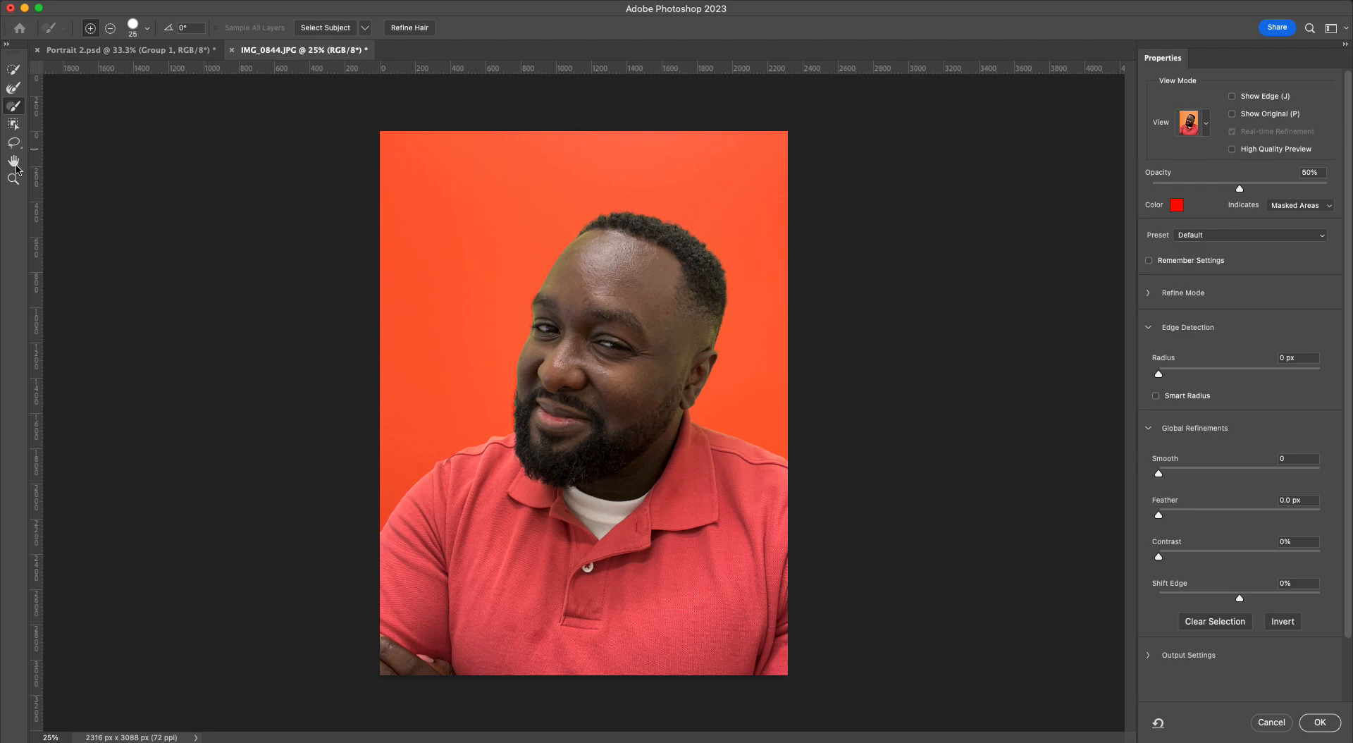
pyautogui.click(15, 108)
pyautogui.press('super+equal')
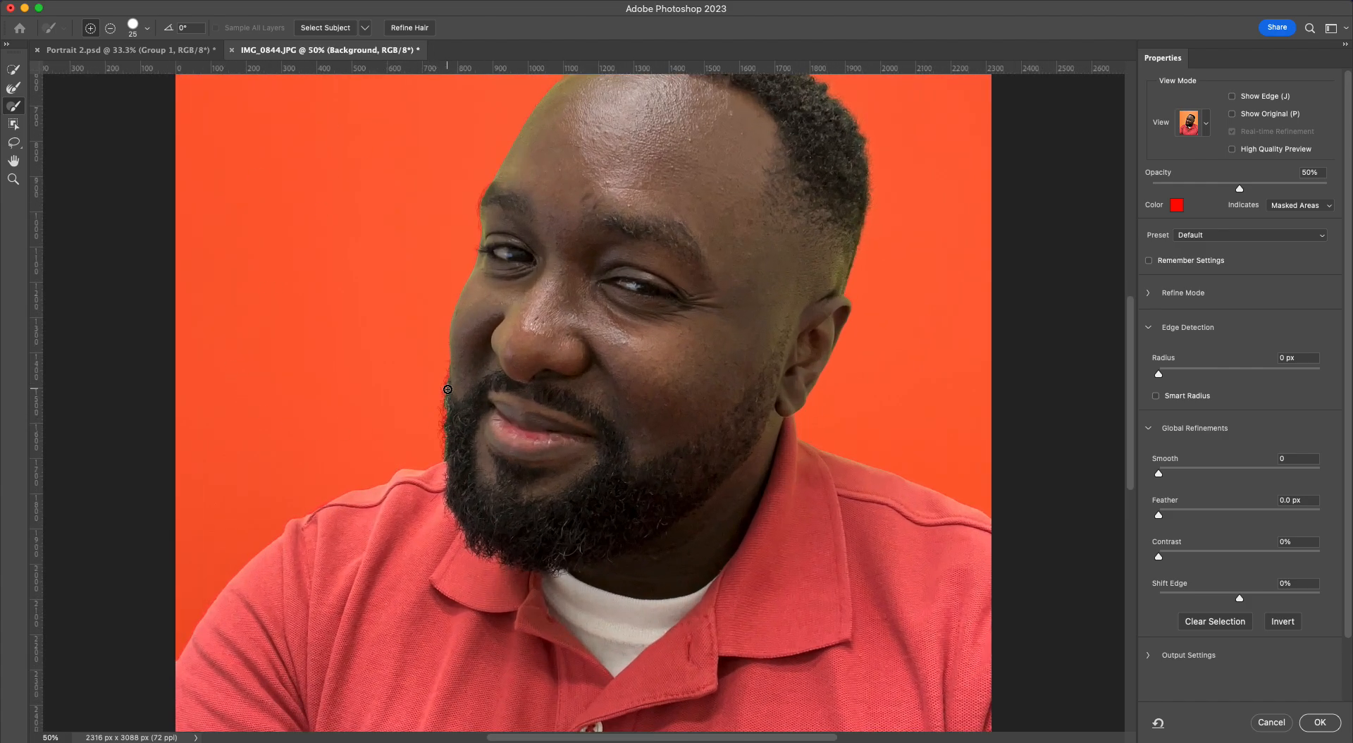
pyautogui.moveTo(1132, 382); pyautogui.dragTo(1143, 424)
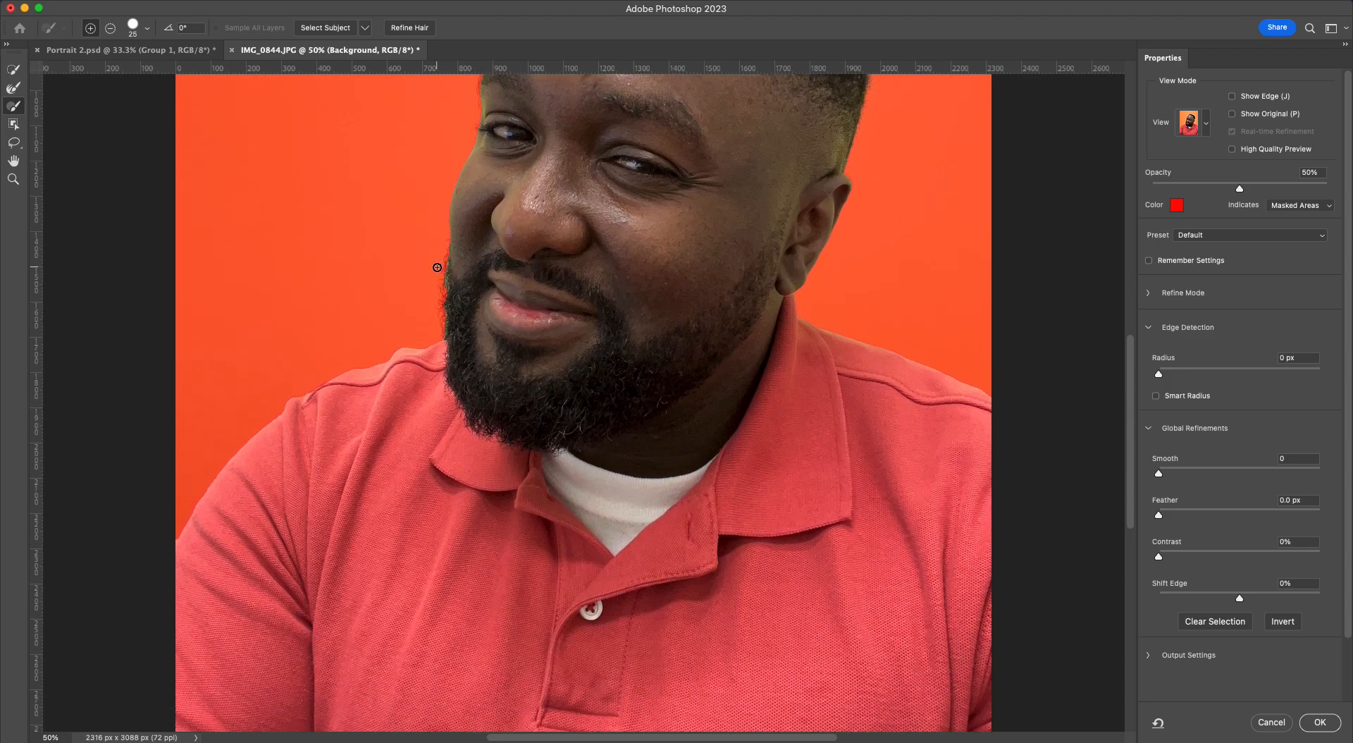
pyautogui.moveTo(437, 261); pyautogui.dragTo(444, 275)
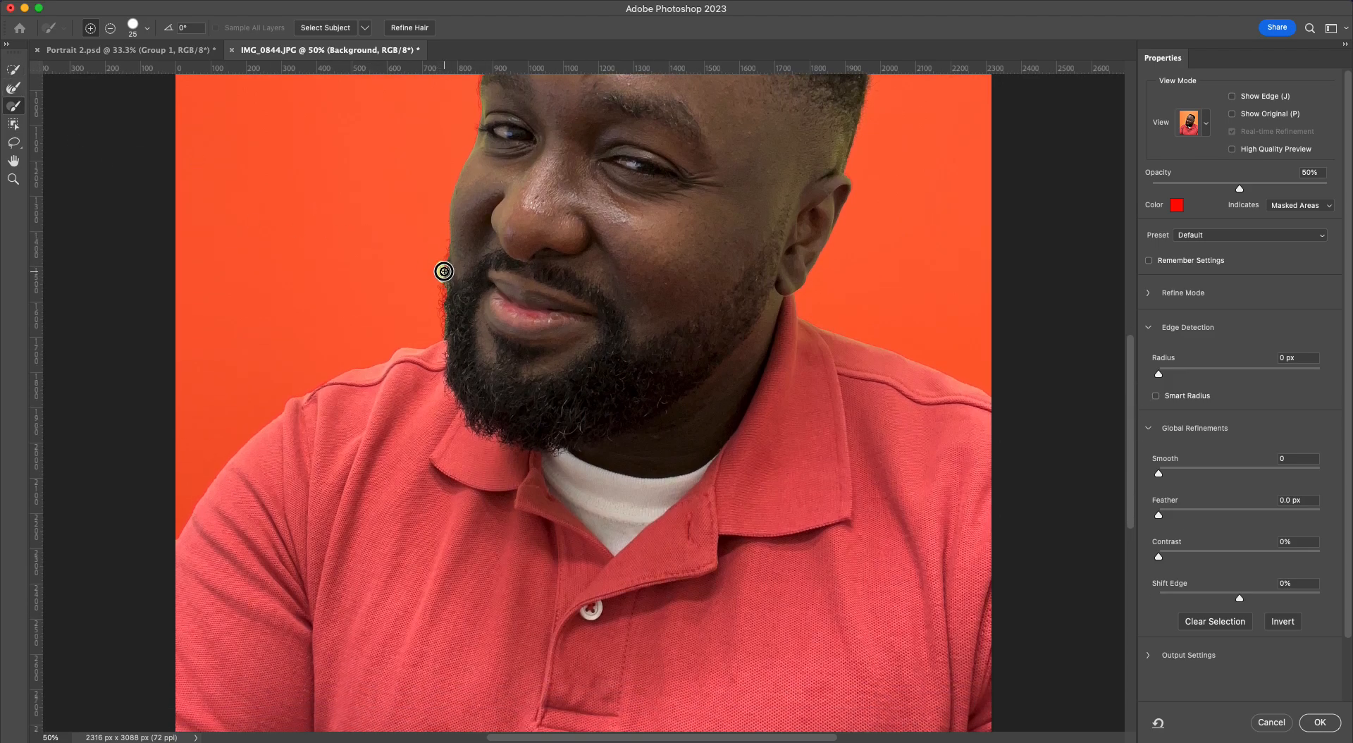
pyautogui.click(110, 28)
pyautogui.moveTo(440, 264)
pyautogui.mouseDown()
pyautogui.moveTo(447, 275)
pyautogui.moveTo(447, 253)
pyautogui.moveTo(441, 326)
pyautogui.moveTo(406, 320)
pyautogui.mouseUp()
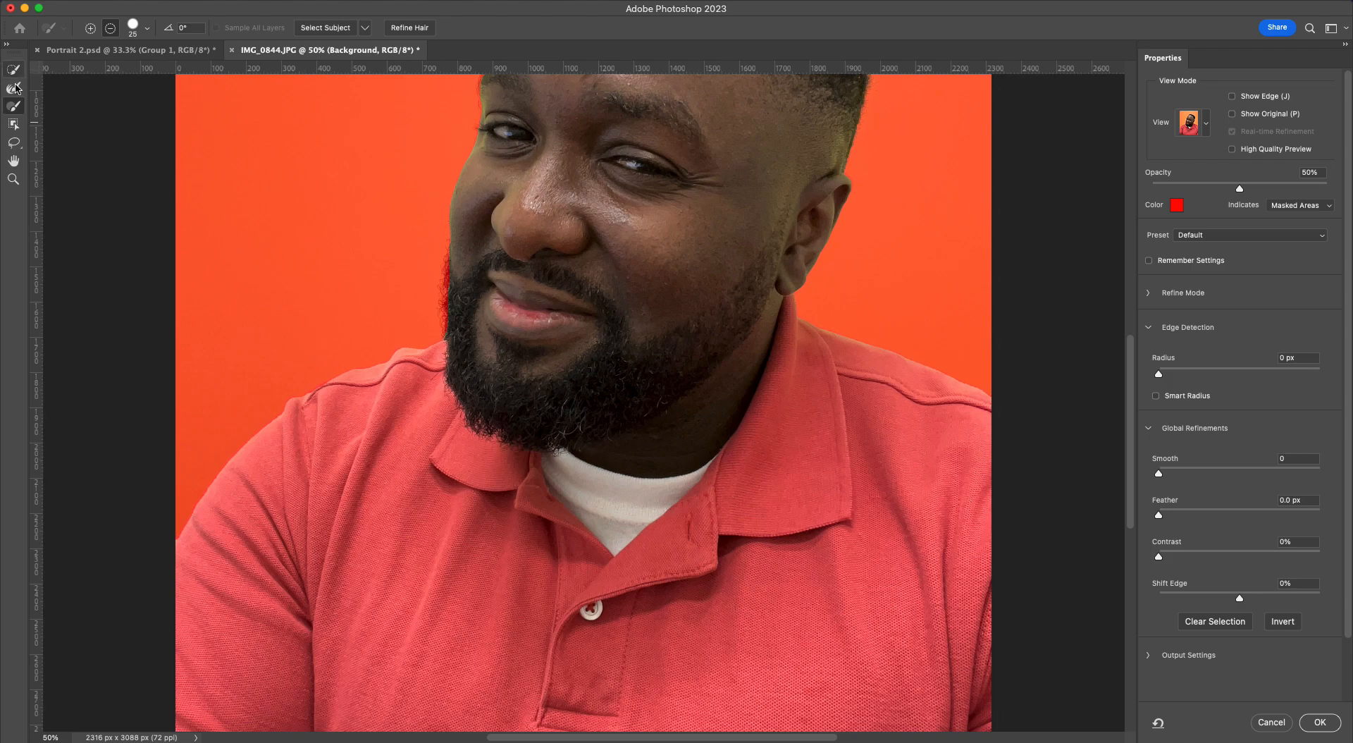
# Refine the beard, forehead and hair edges with the size 80 Refine Edge brush, and apply the refined selection.
pyautogui.click(14, 88)
pyautogui.moveTo(449, 286)
pyautogui.mouseDown()
pyautogui.moveTo(449, 331)
pyautogui.moveTo(453, 251)
pyautogui.mouseUp()
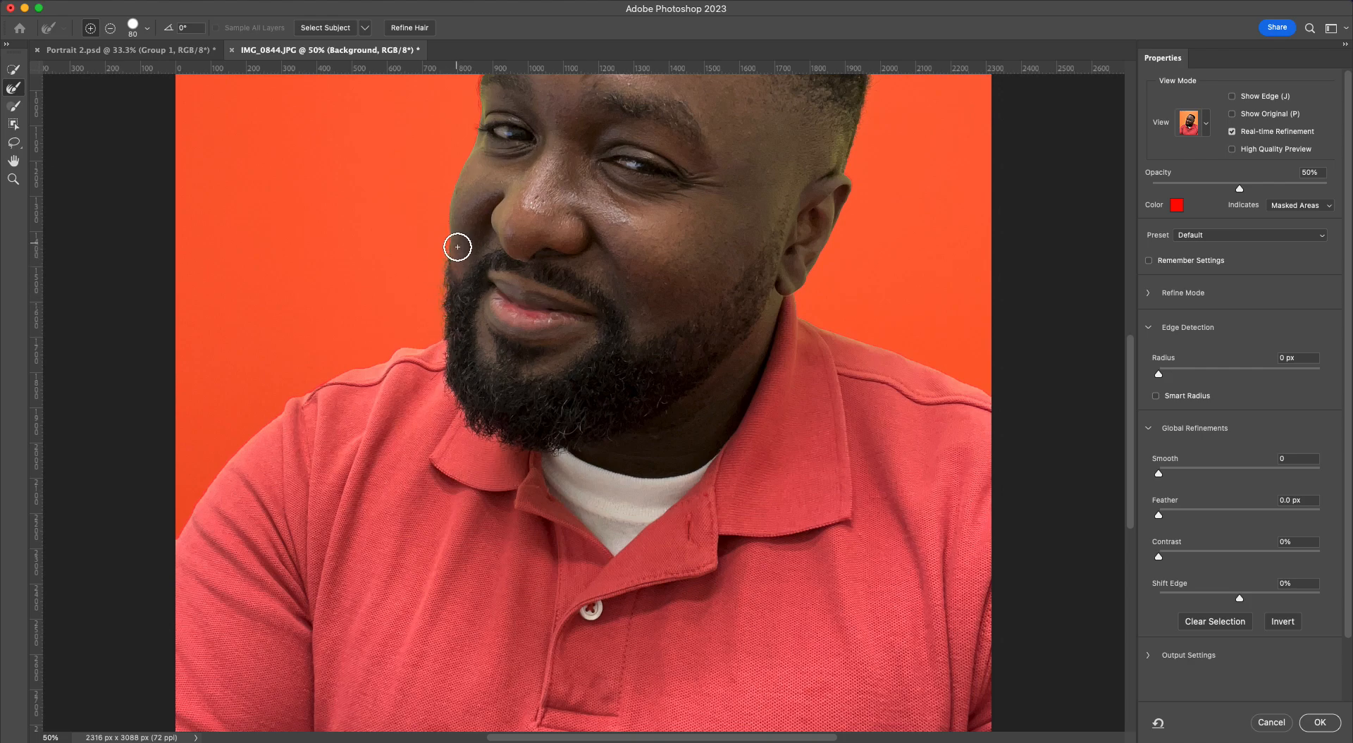
pyautogui.scroll(8, 552, 281)
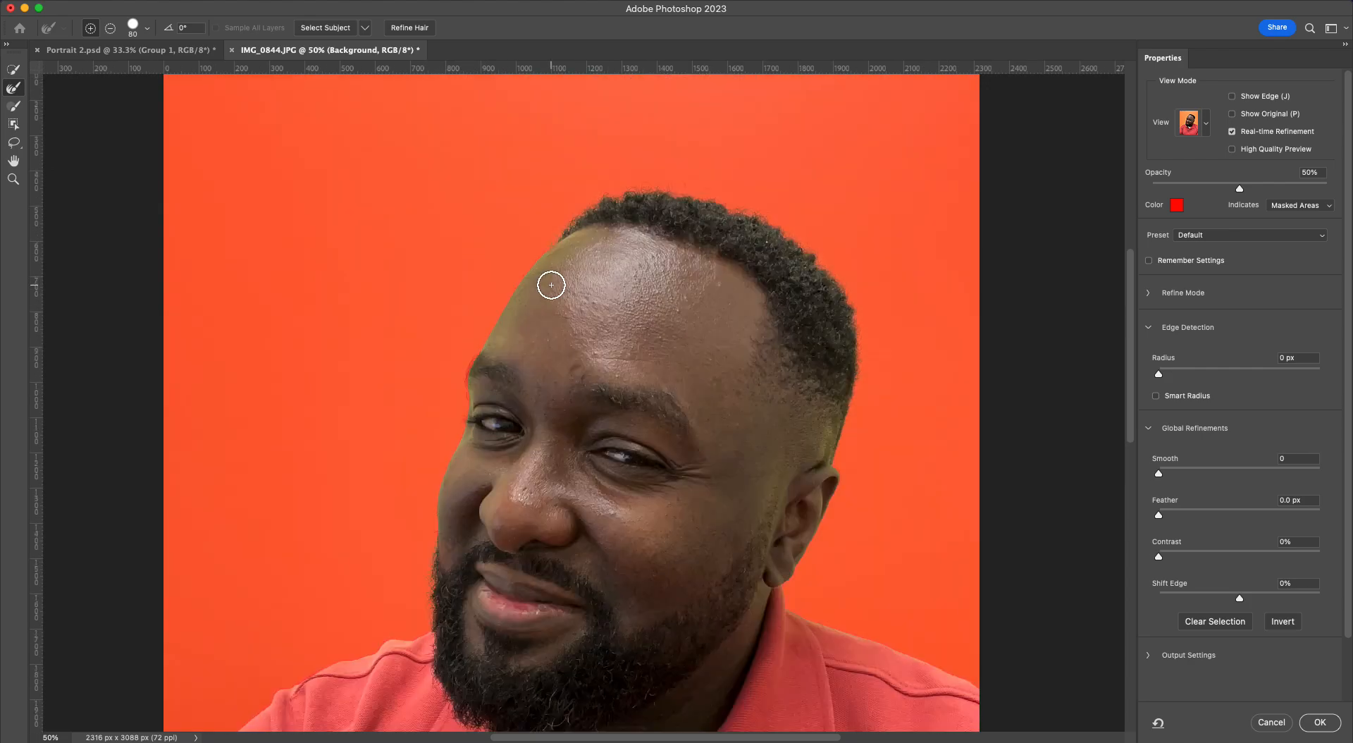
pyautogui.moveTo(475, 374); pyautogui.dragTo(473, 366)
pyautogui.moveTo(631, 204)
pyautogui.mouseDown()
pyautogui.moveTo(666, 194)
pyautogui.moveTo(810, 244)
pyautogui.moveTo(852, 339)
pyautogui.moveTo(853, 312)
pyautogui.moveTo(854, 381)
pyautogui.mouseUp()
pyautogui.scroll(-1, 1132, 384)
pyautogui.moveTo(1131, 384); pyautogui.dragTo(1136, 447)
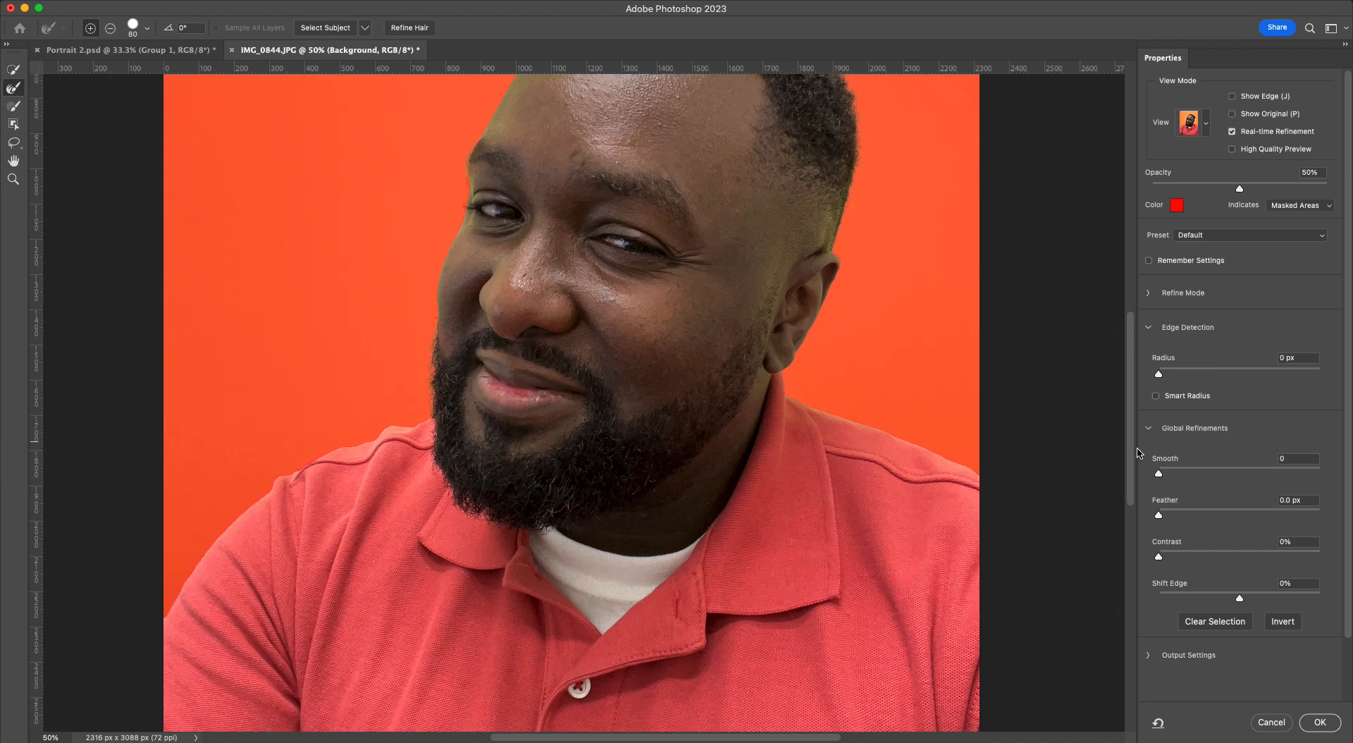
pyautogui.click(1312, 724)
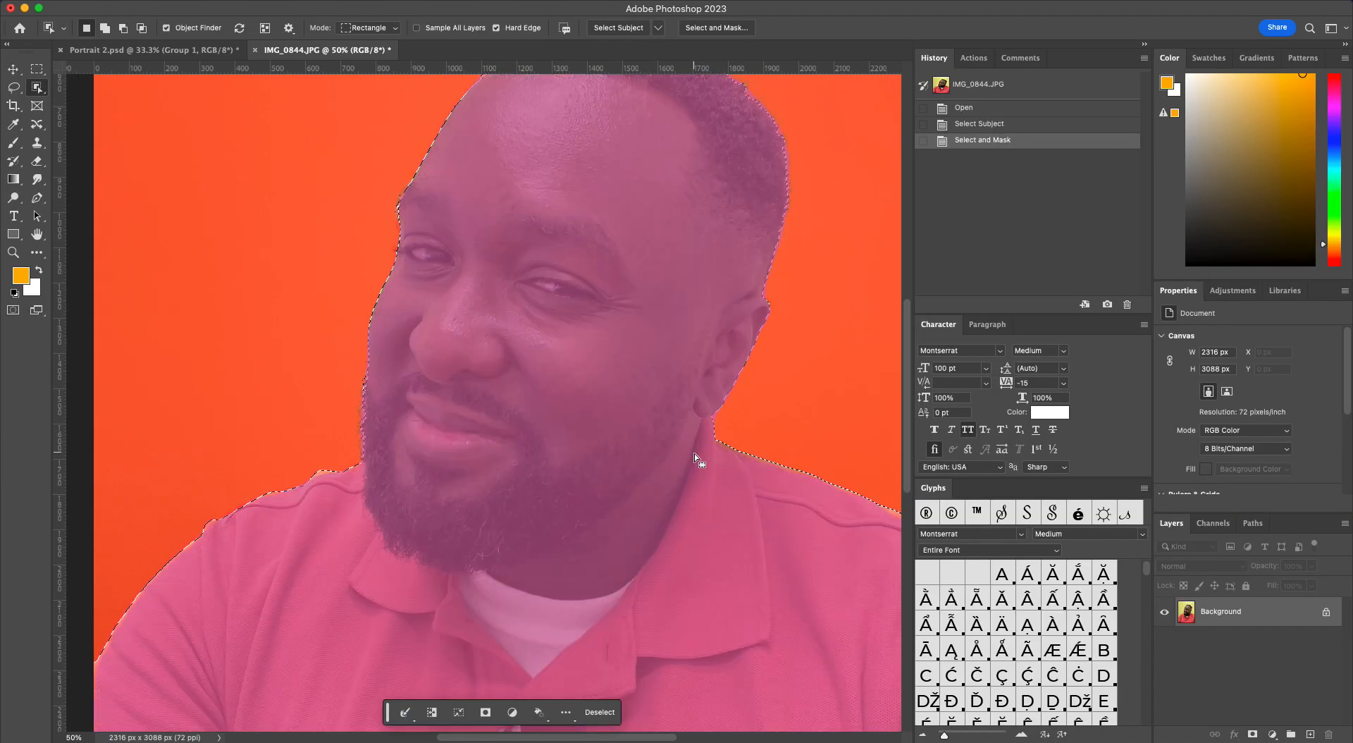
# Add an empty layer, unlock the Background layer and move the empty layer beneath the photo.
pyautogui.scroll(5, 630, 463)
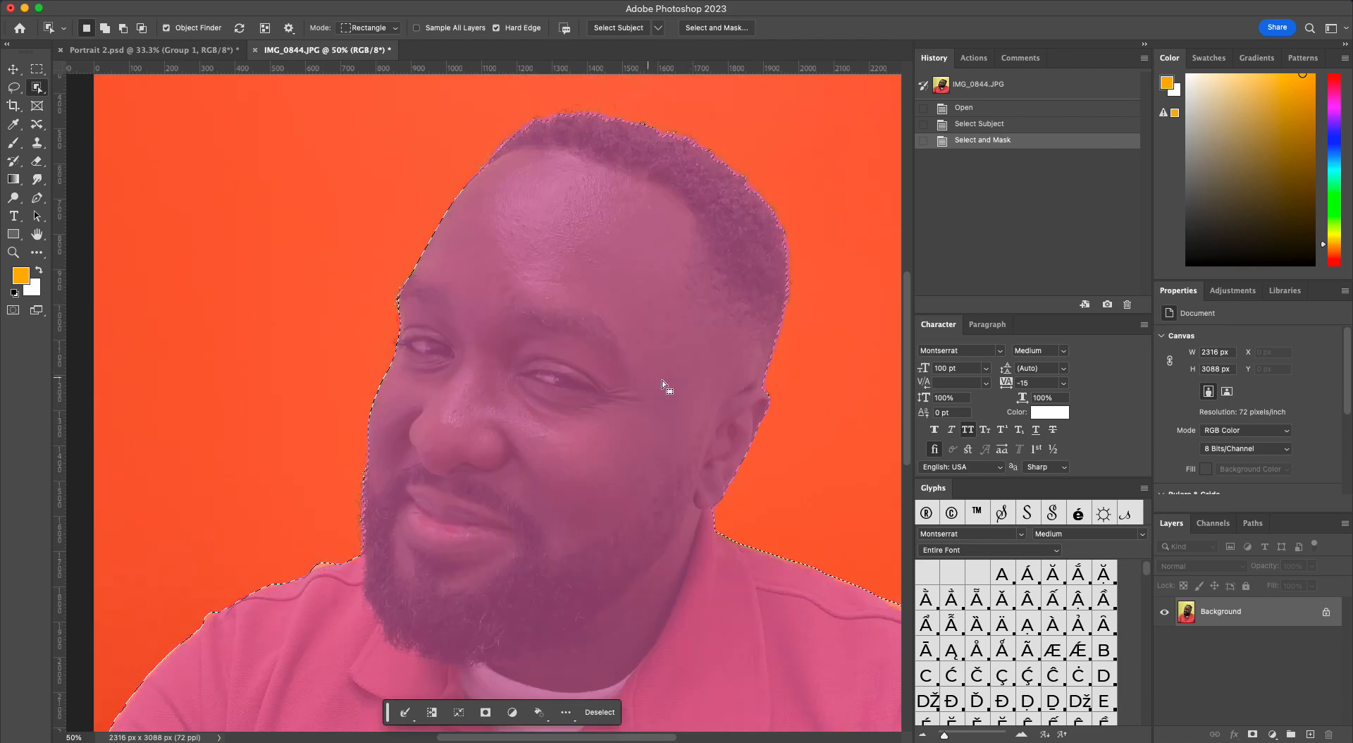
pyautogui.press('super+minus')
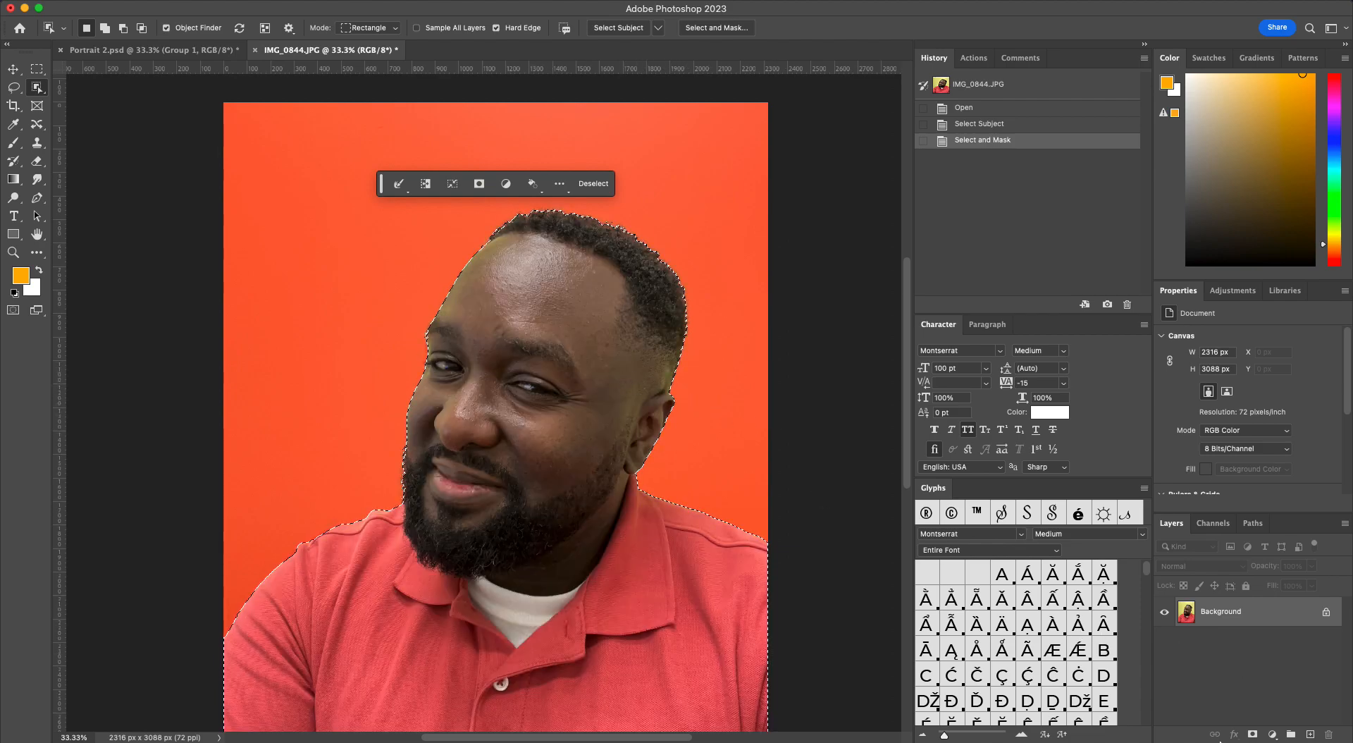
pyautogui.click(1309, 733)
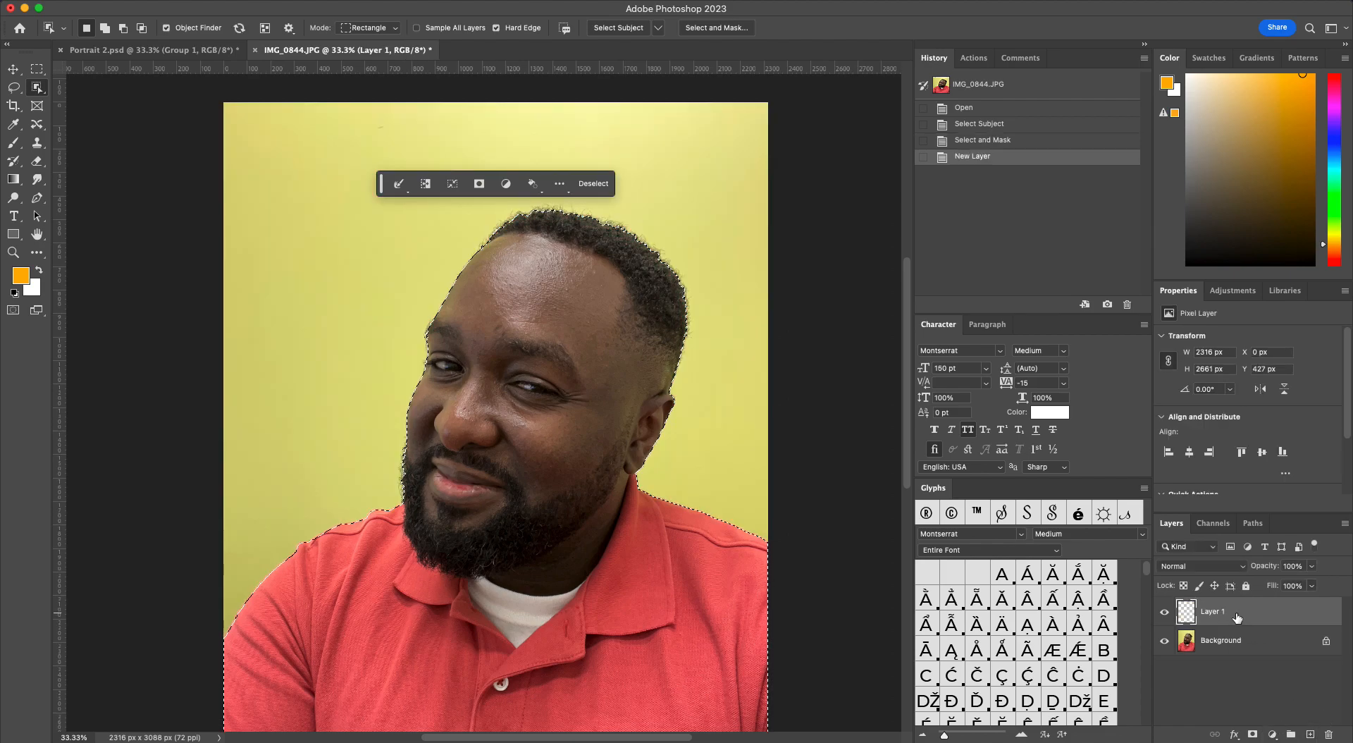
pyautogui.moveTo(1198, 610); pyautogui.dragTo(1199, 665)
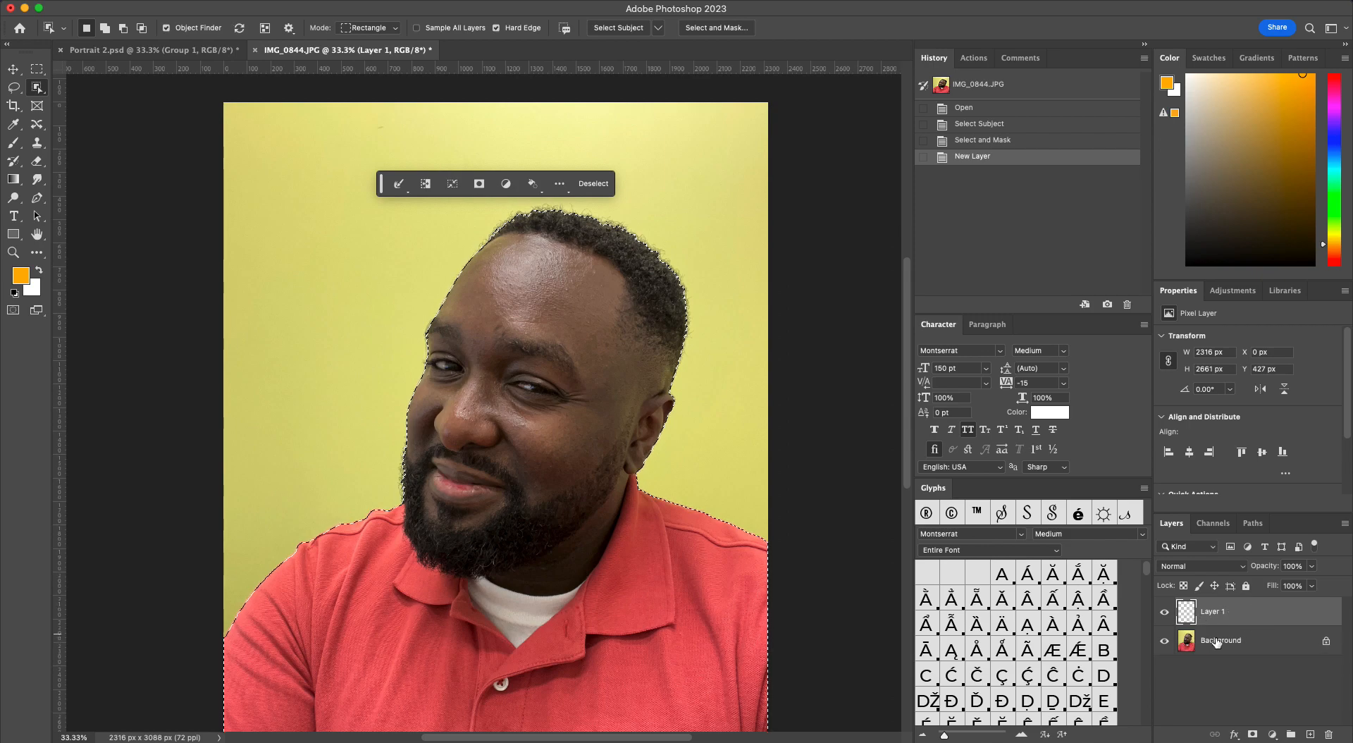
pyautogui.moveTo(1222, 612); pyautogui.dragTo(1217, 642)
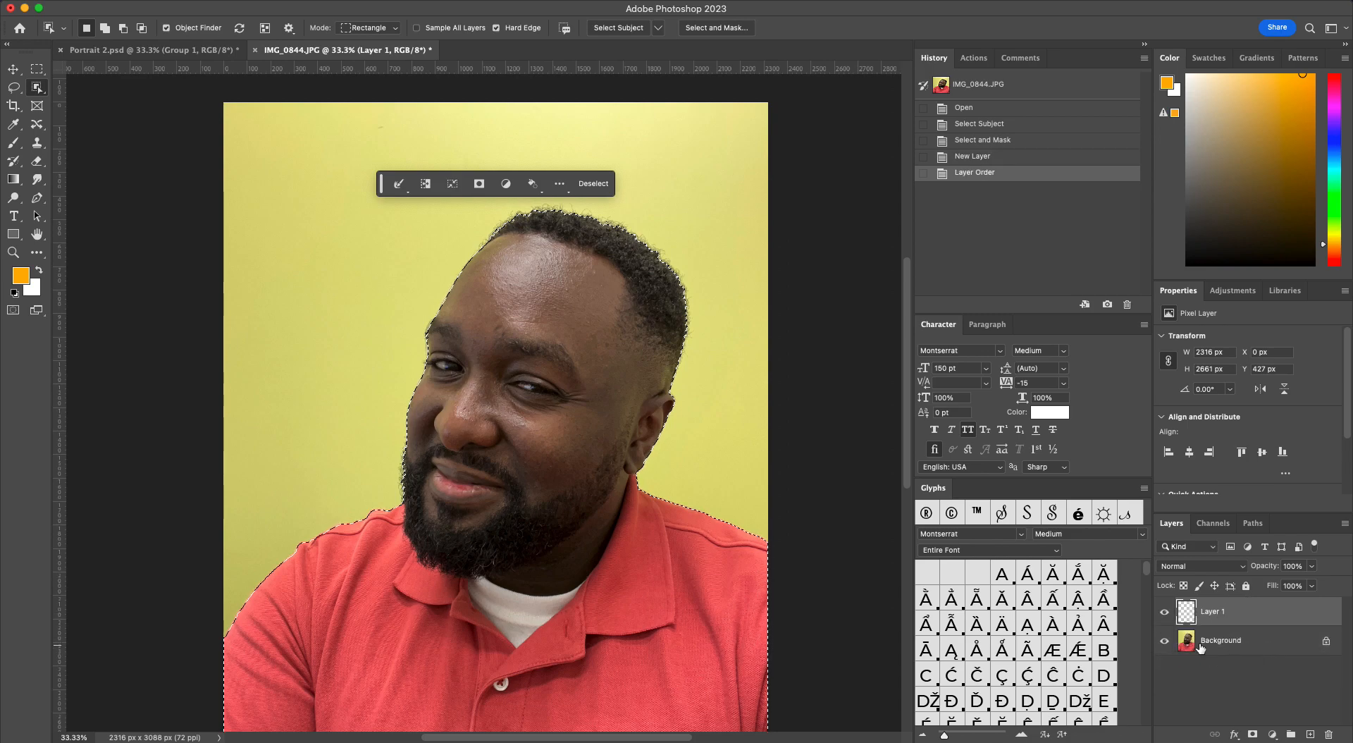
pyautogui.click(1325, 644)
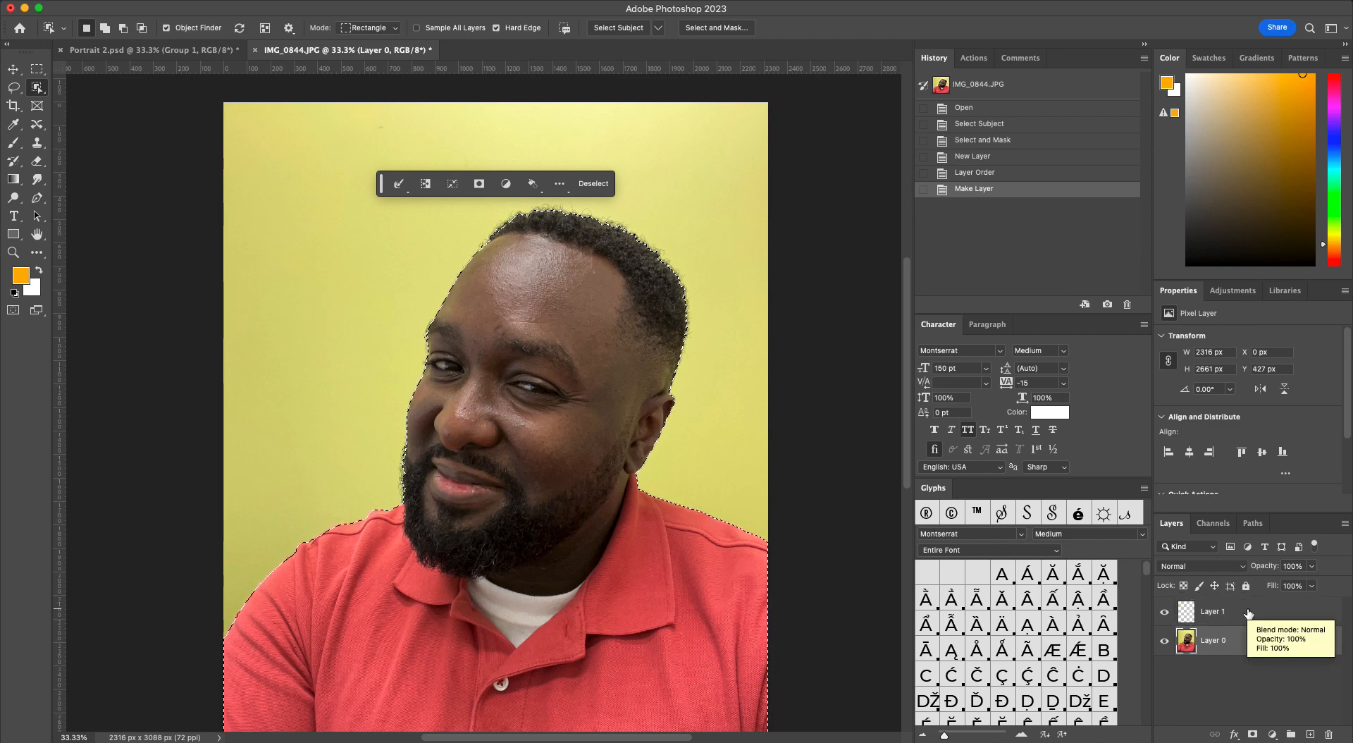
pyautogui.moveTo(1247, 613); pyautogui.dragTo(1229, 657)
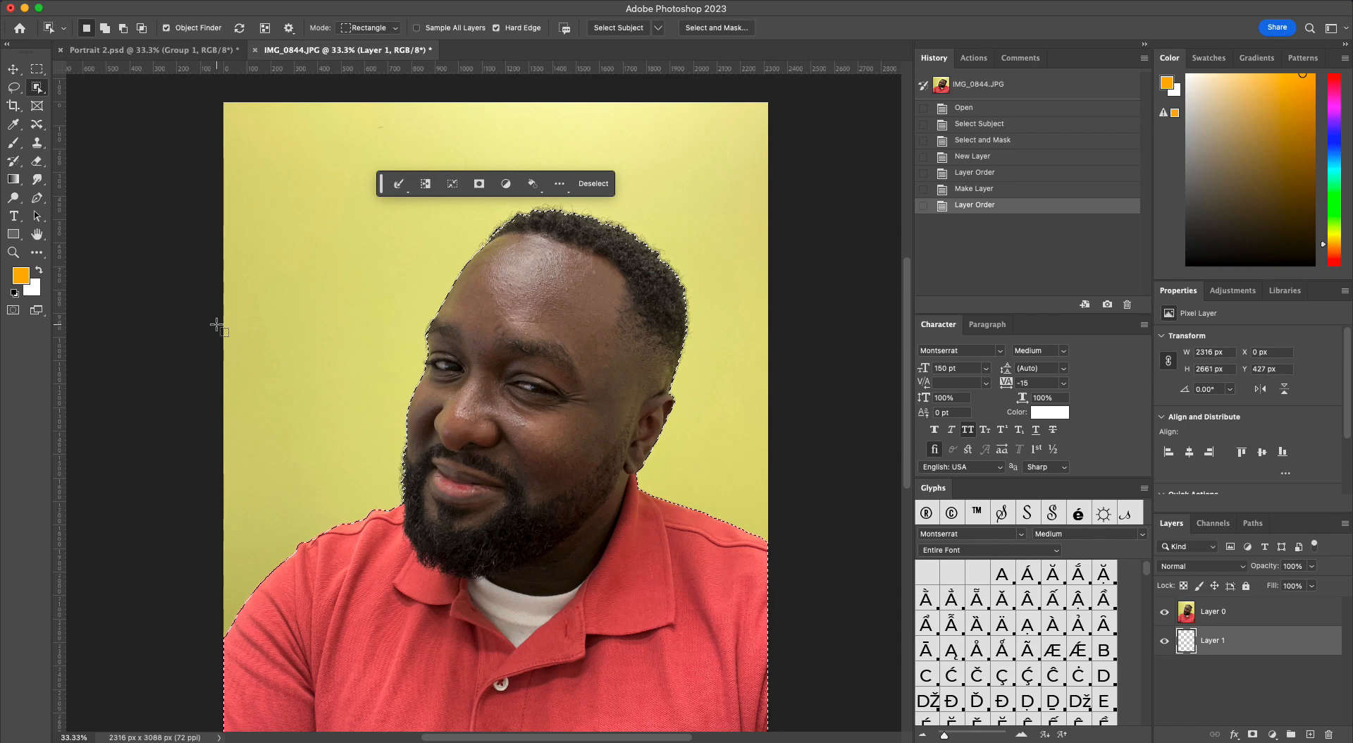
# Try filling the selection on the empty layer with the orange foreground color, and undo the fill.
pyautogui.press('alt')
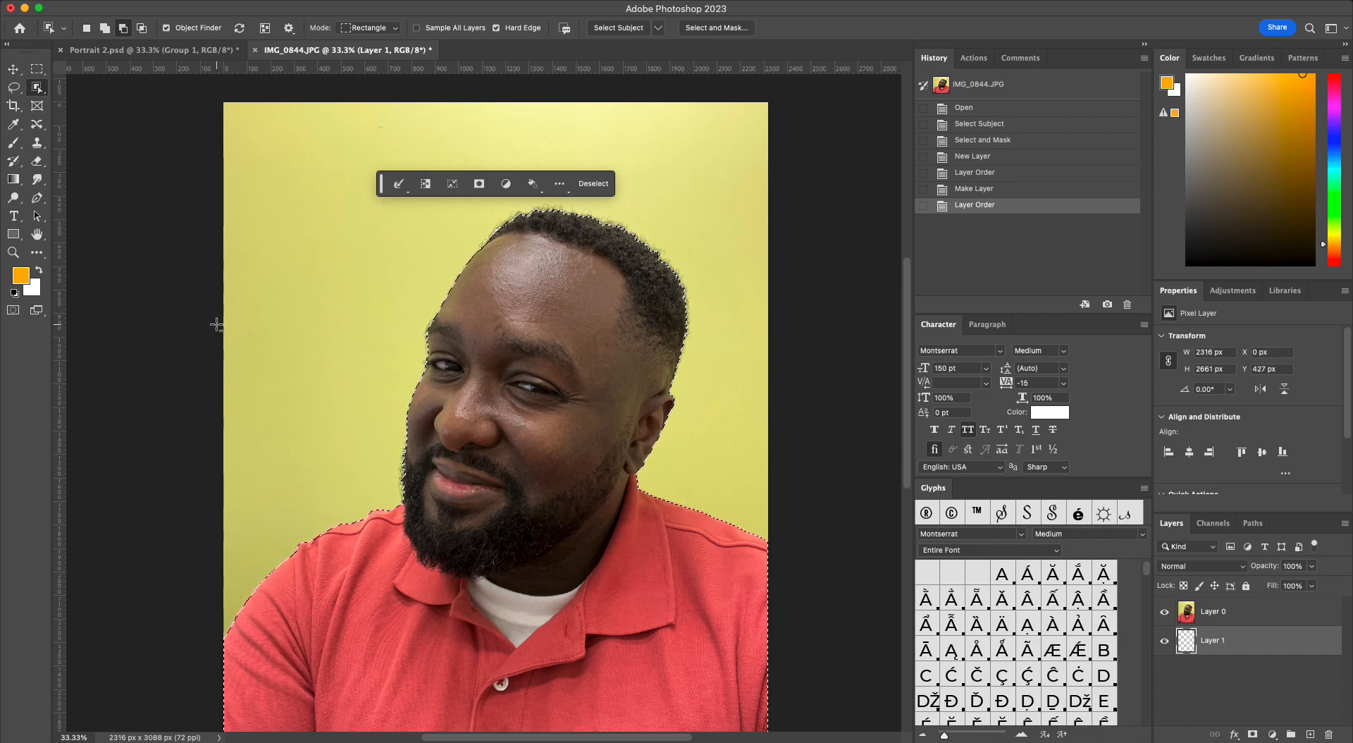
pyautogui.hotkey('alt', 'BackSpace')
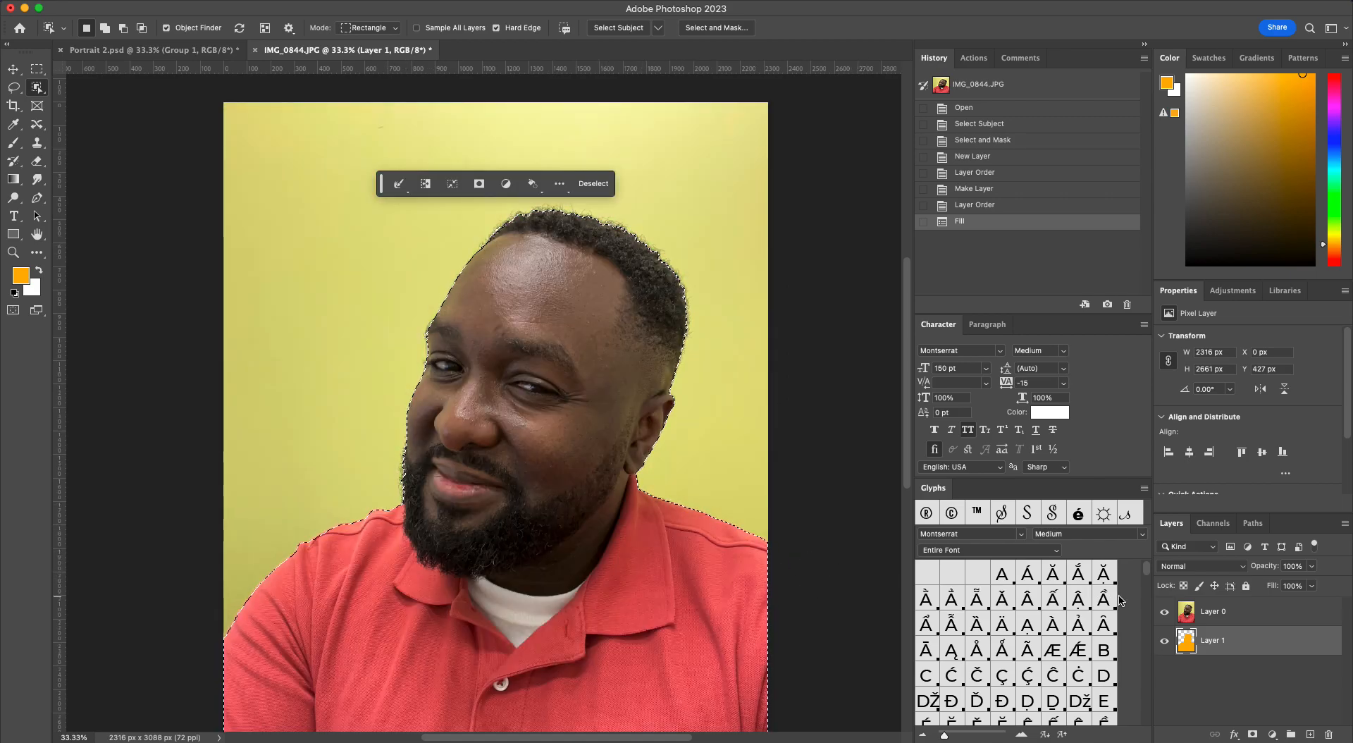
pyautogui.hotkey('ctrl', 'z')
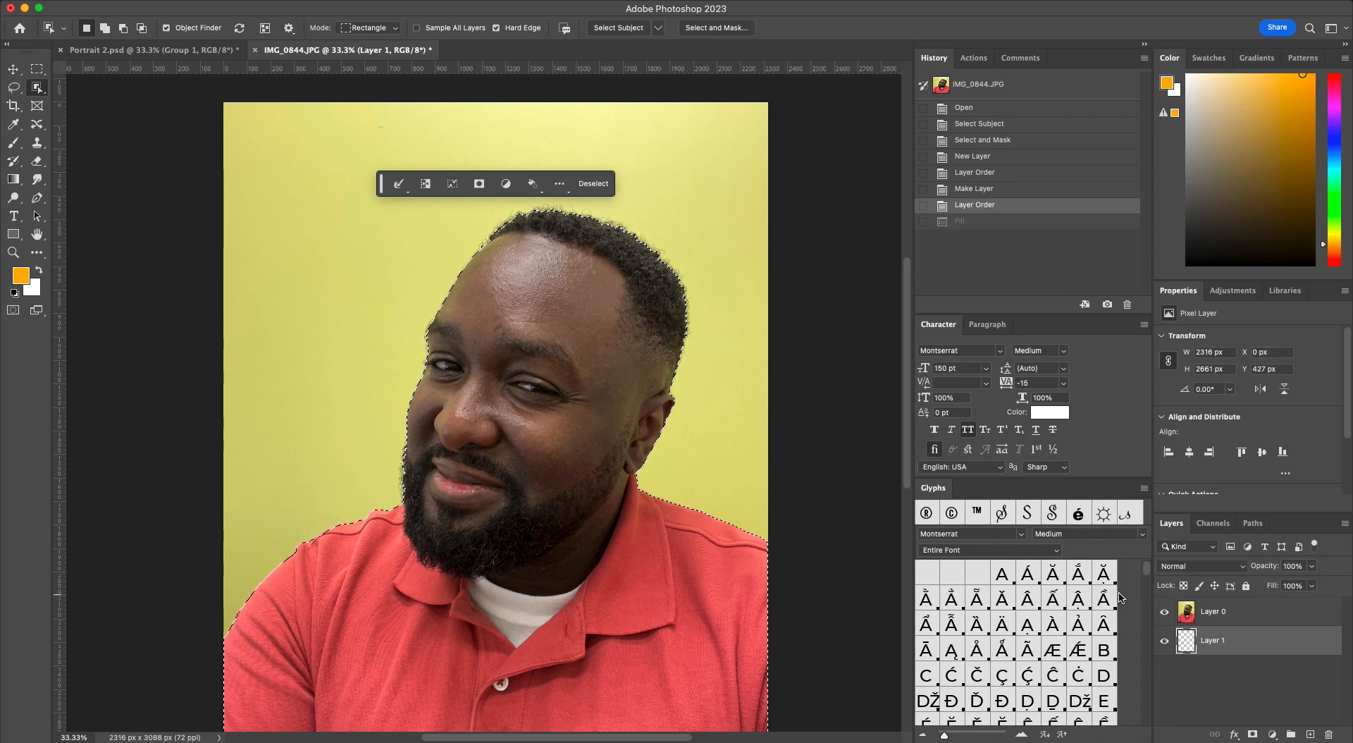
# Try copying the selected man from Layer 0 to a new layer, check it with Layer 0 hidden, and undo the copy.
pyautogui.click(1244, 610)
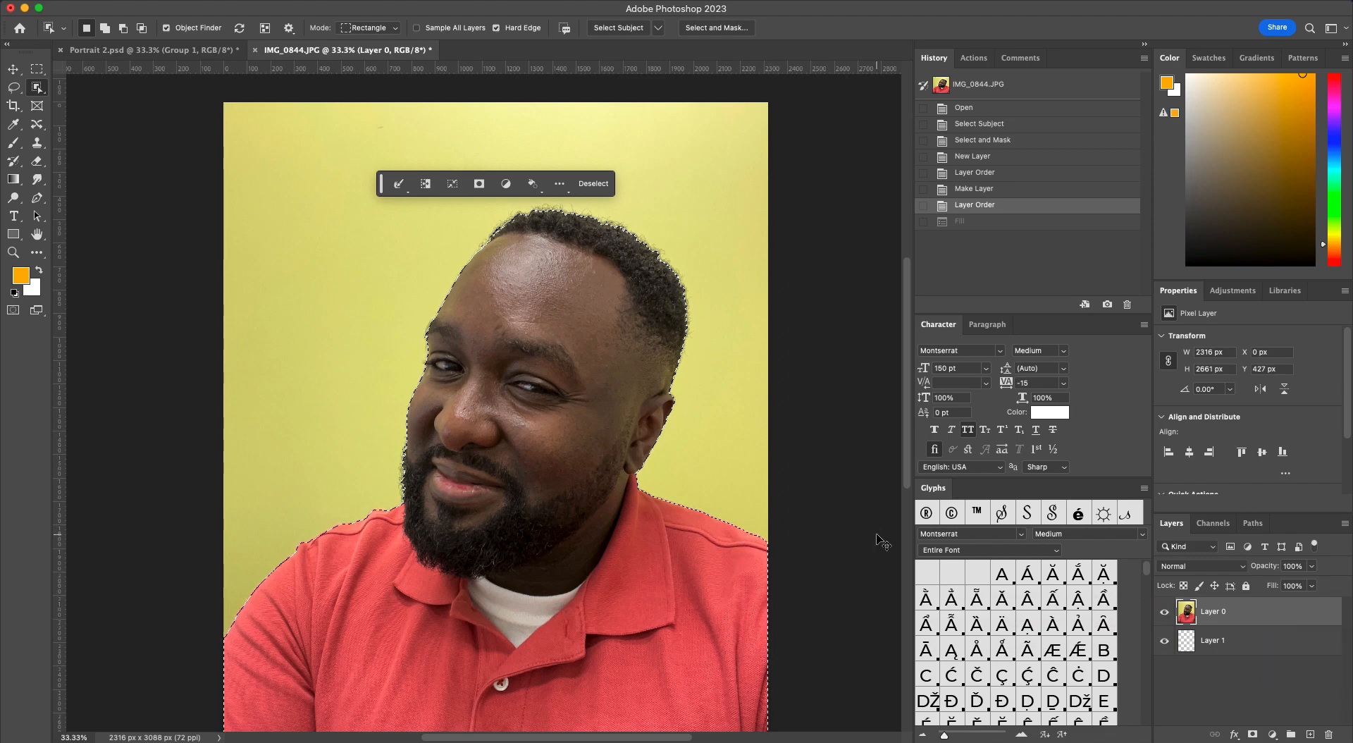
pyautogui.press('super+j')
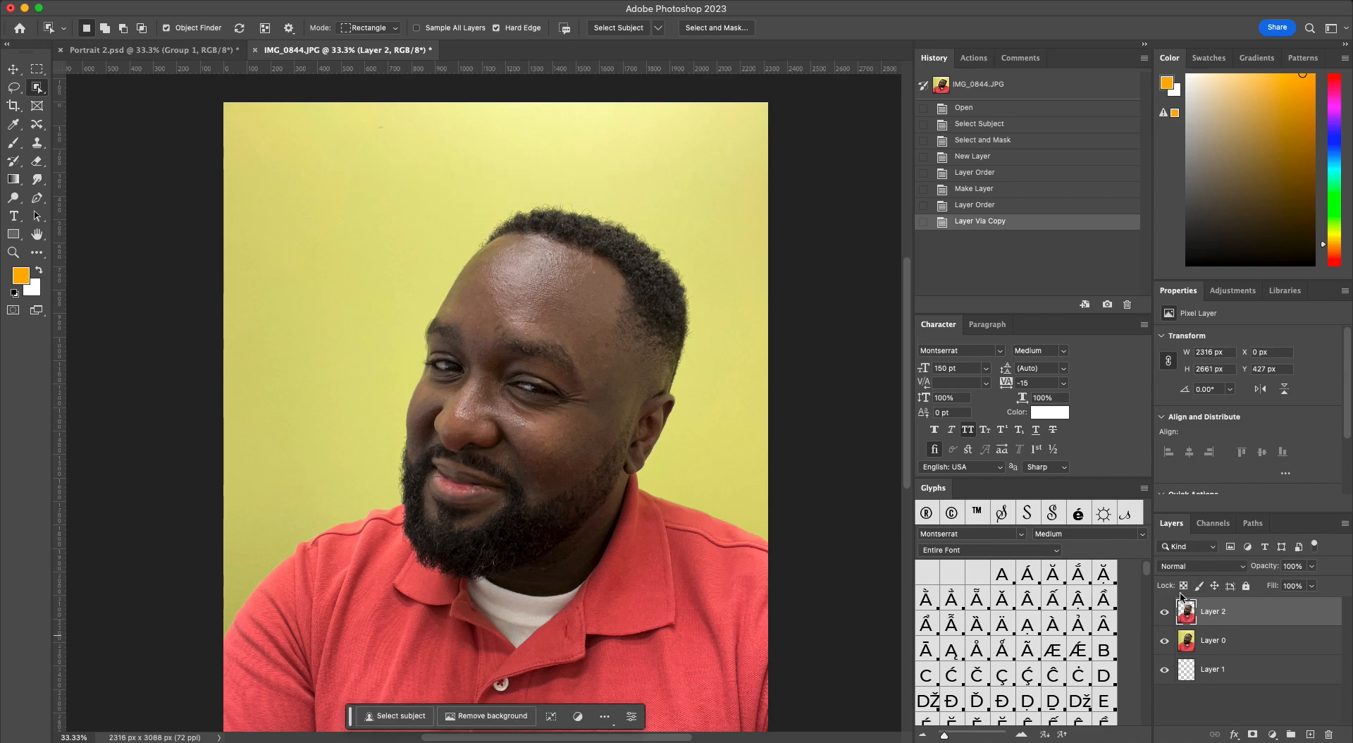
pyautogui.click(1165, 641)
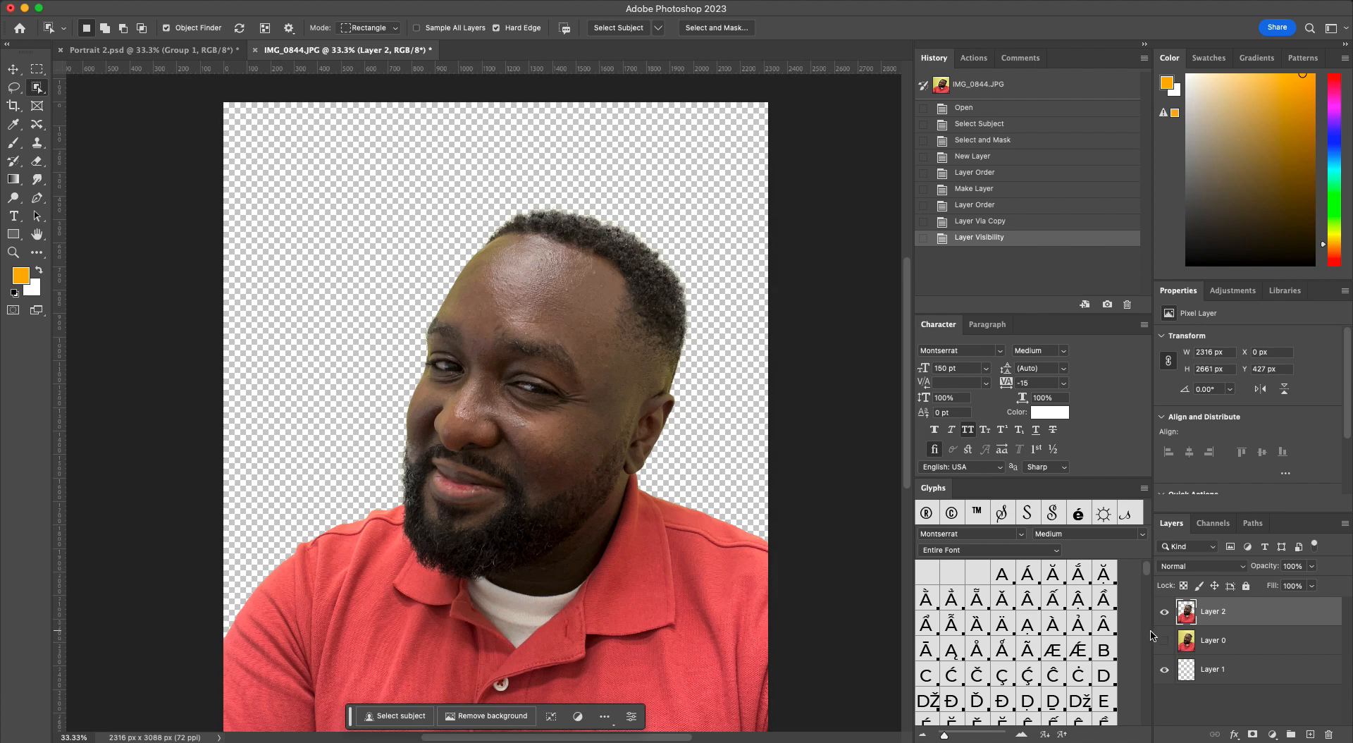
pyautogui.click(1165, 642)
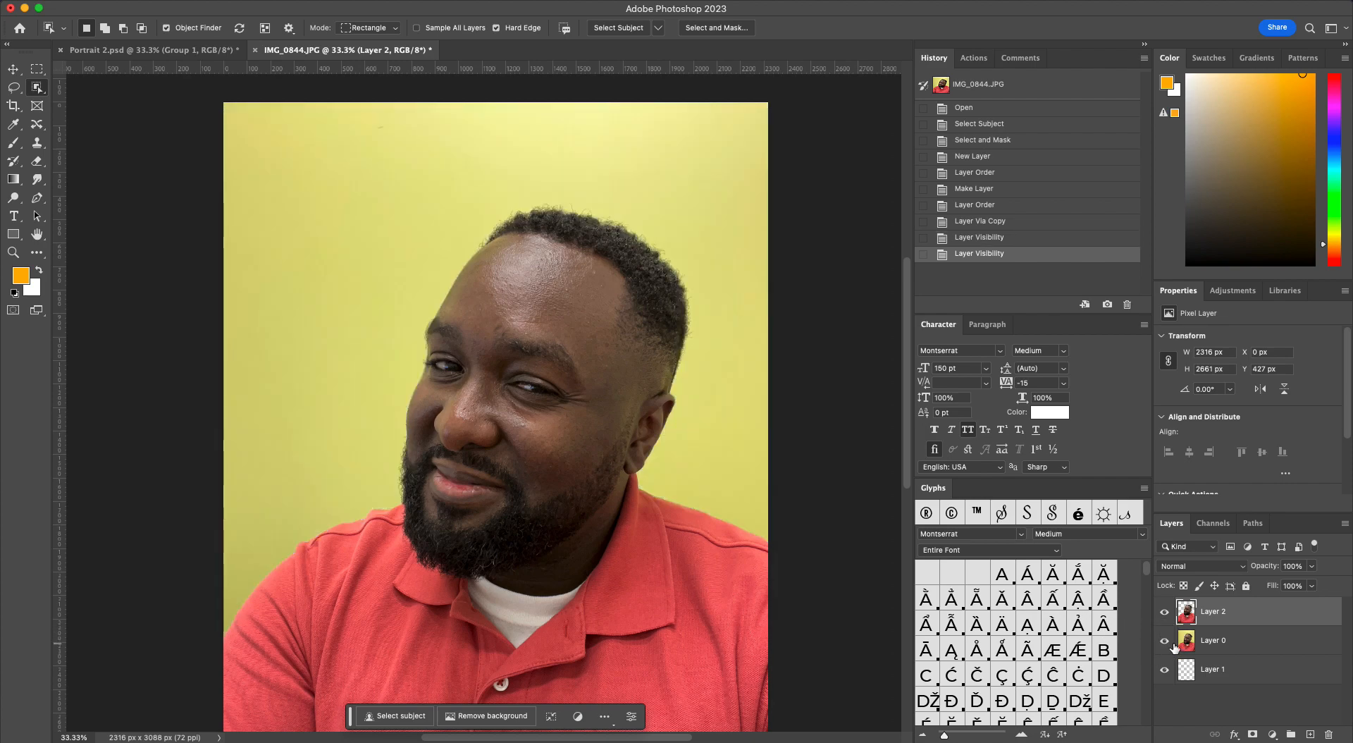
pyautogui.press('super+z')
pyautogui.press('super+z')
pyautogui.press('super+z')
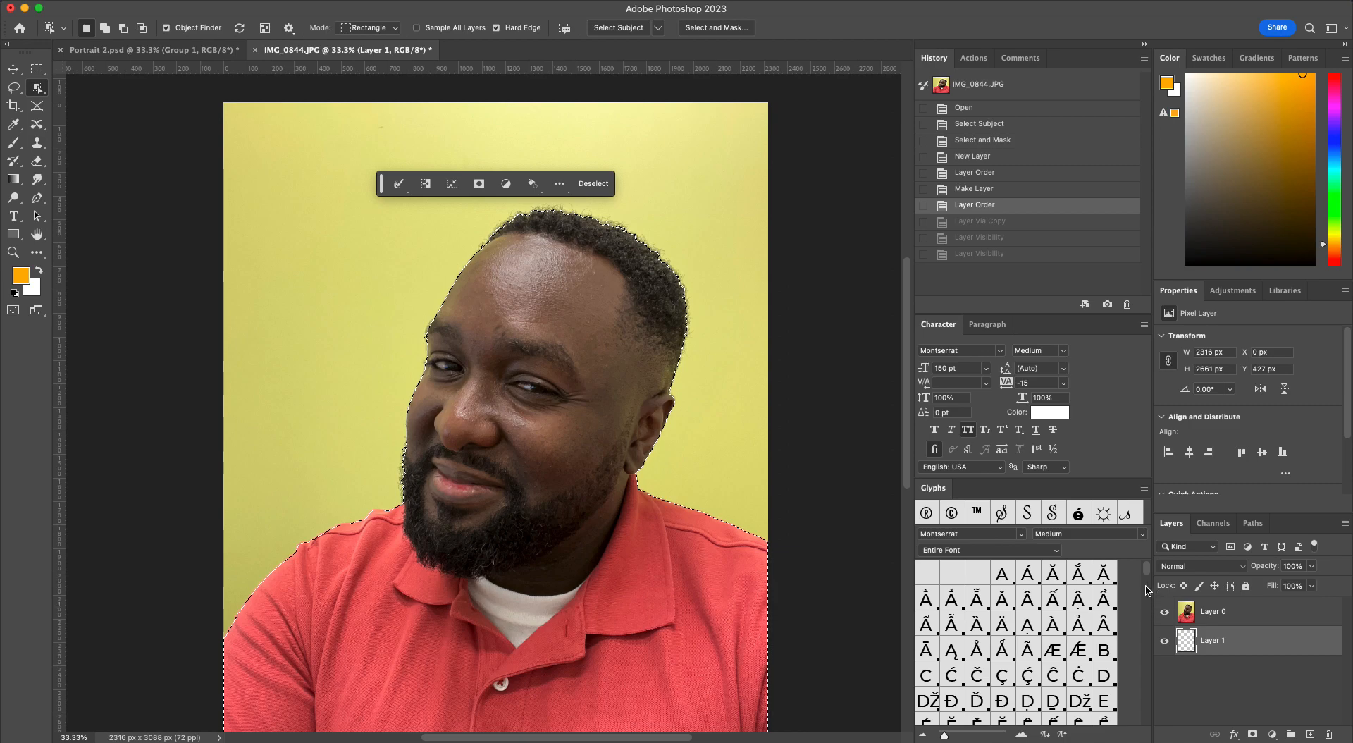
# Add a layer mask to Layer 0 from the selection and toggle the red mask overlay to check its coverage.
pyautogui.click(1226, 612)
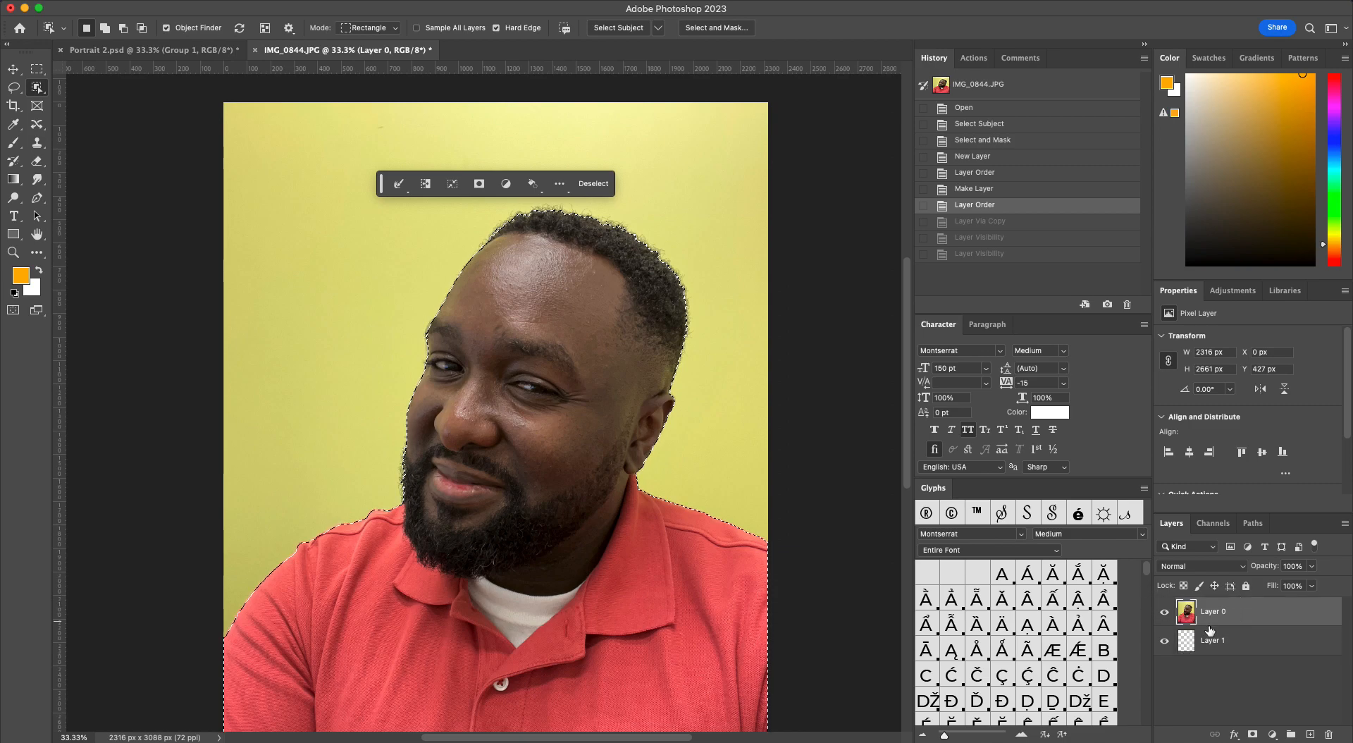
pyautogui.click(1252, 734)
pyautogui.press('\\')
pyautogui.press('\\')
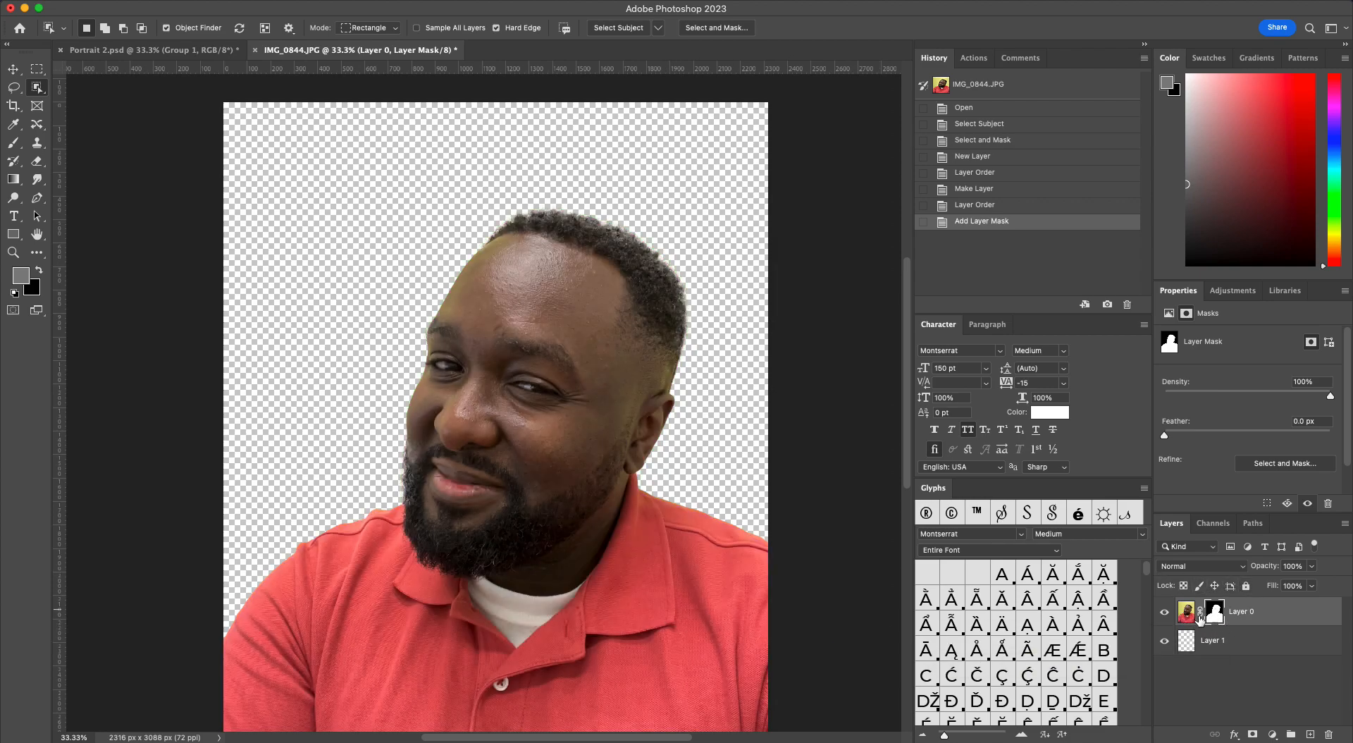
pyautogui.press('\\')
pyautogui.press('\\')
pyautogui.press('\\')
pyautogui.press('\\')
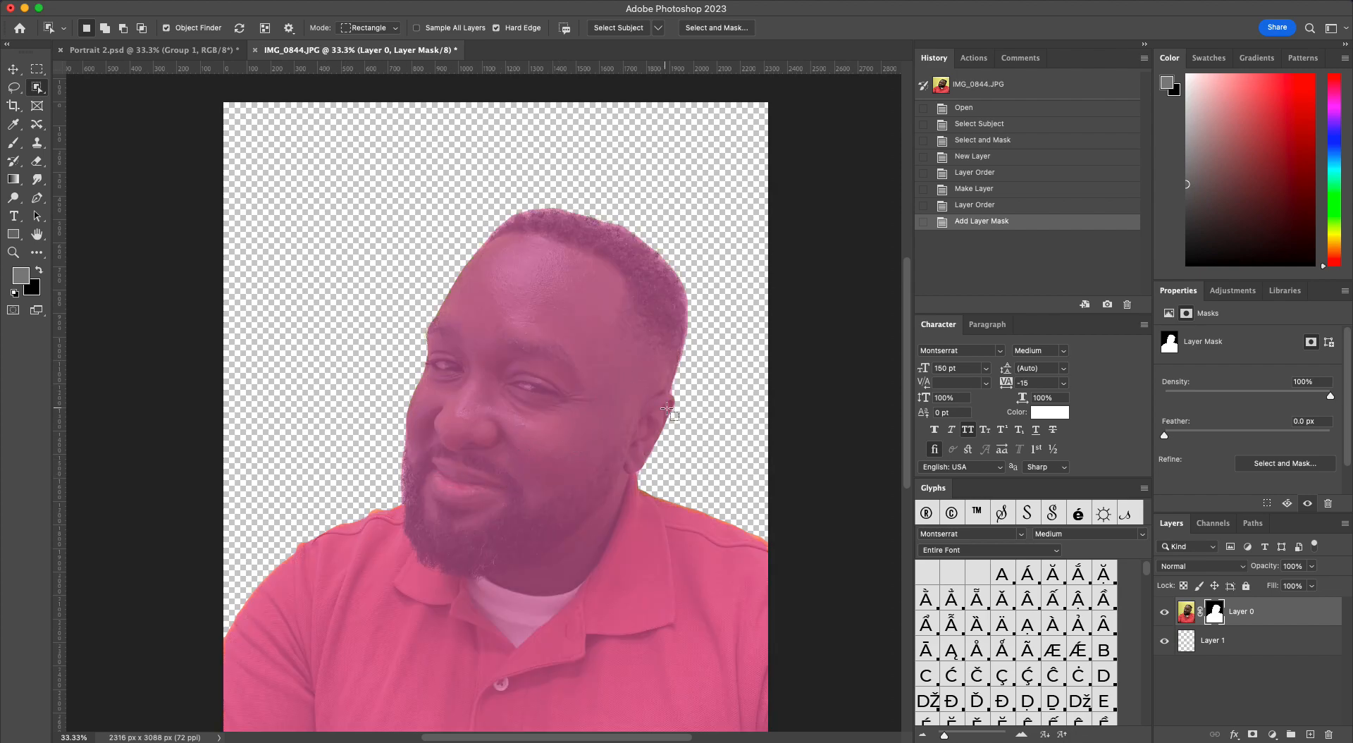
pyautogui.press('\\')
pyautogui.press('\\')
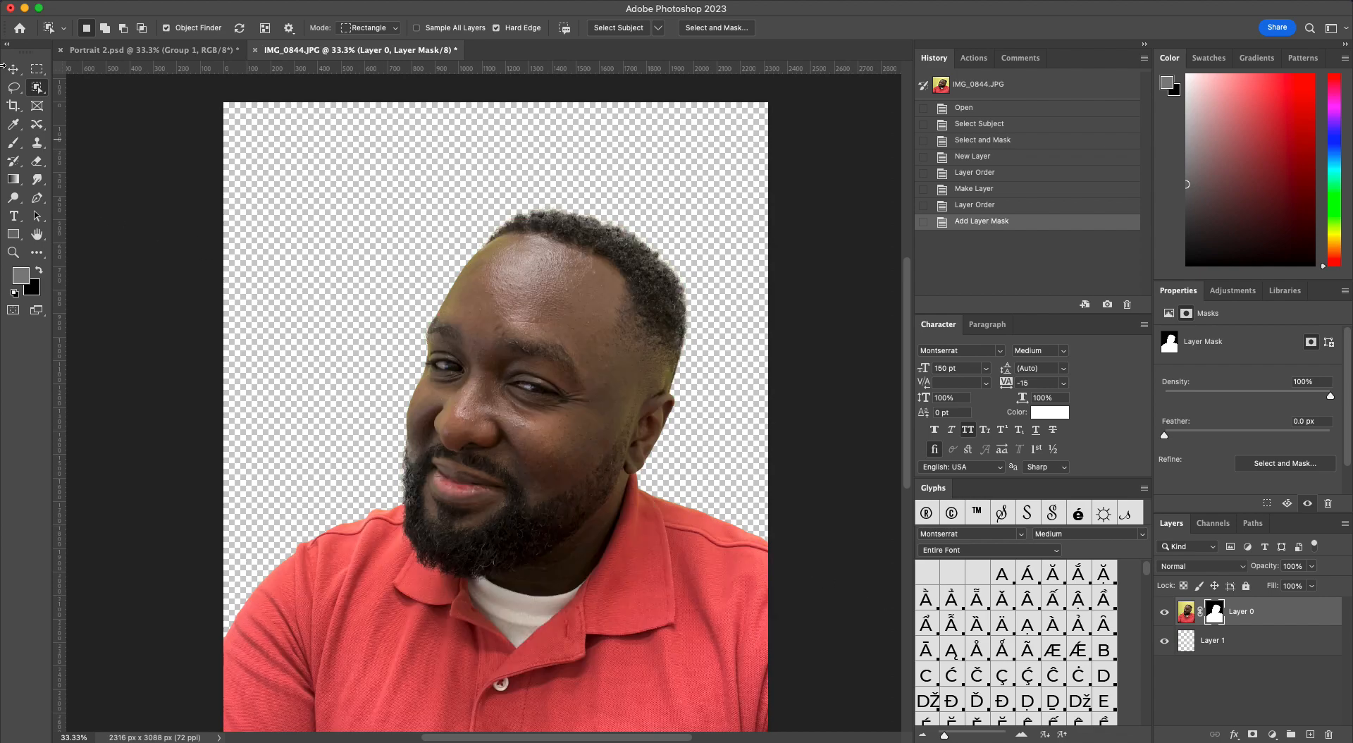
# Try brushing gray over the top of the head on Layer 0's mask, and undo the stroke while keeping the mask.
pyautogui.click(13, 142)
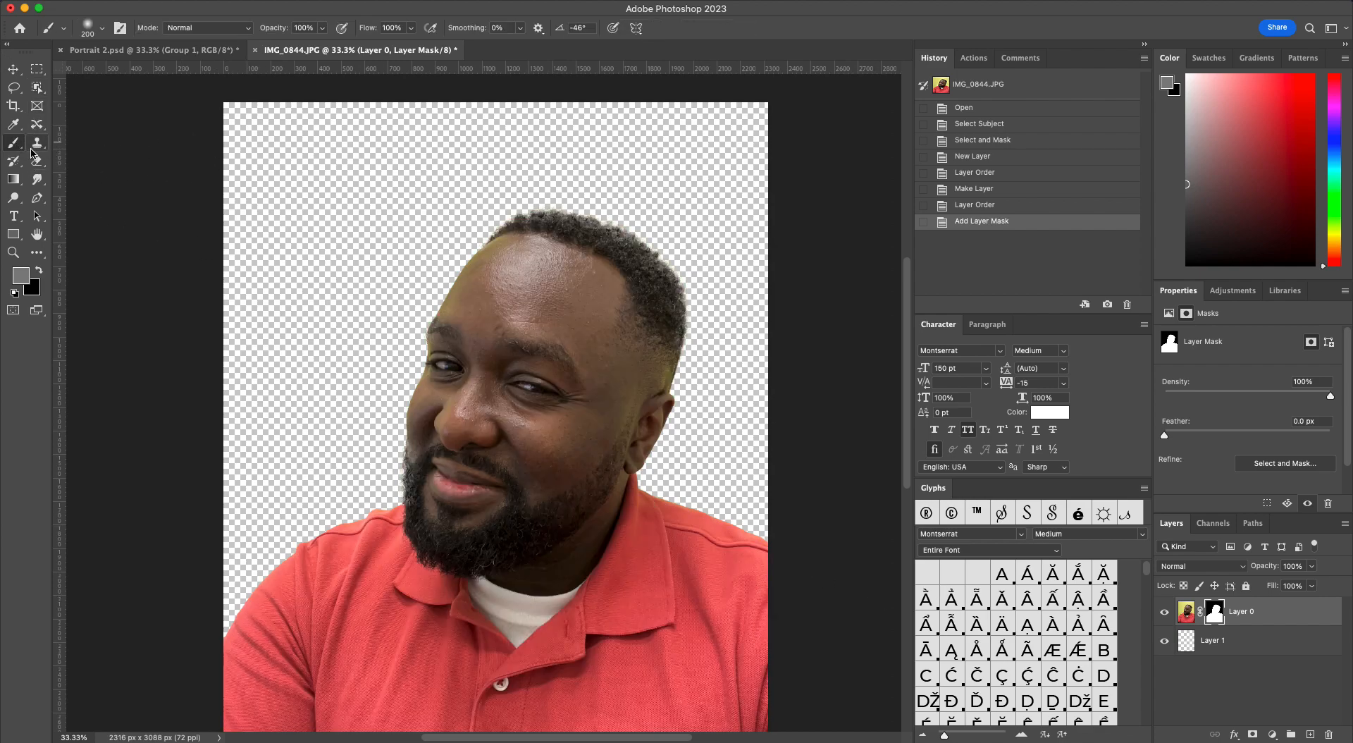
pyautogui.moveTo(477, 263)
pyautogui.mouseDown()
pyautogui.moveTo(410, 229)
pyautogui.moveTo(490, 262)
pyautogui.moveTo(520, 248)
pyautogui.moveTo(524, 220)
pyautogui.moveTo(631, 229)
pyautogui.mouseUp()
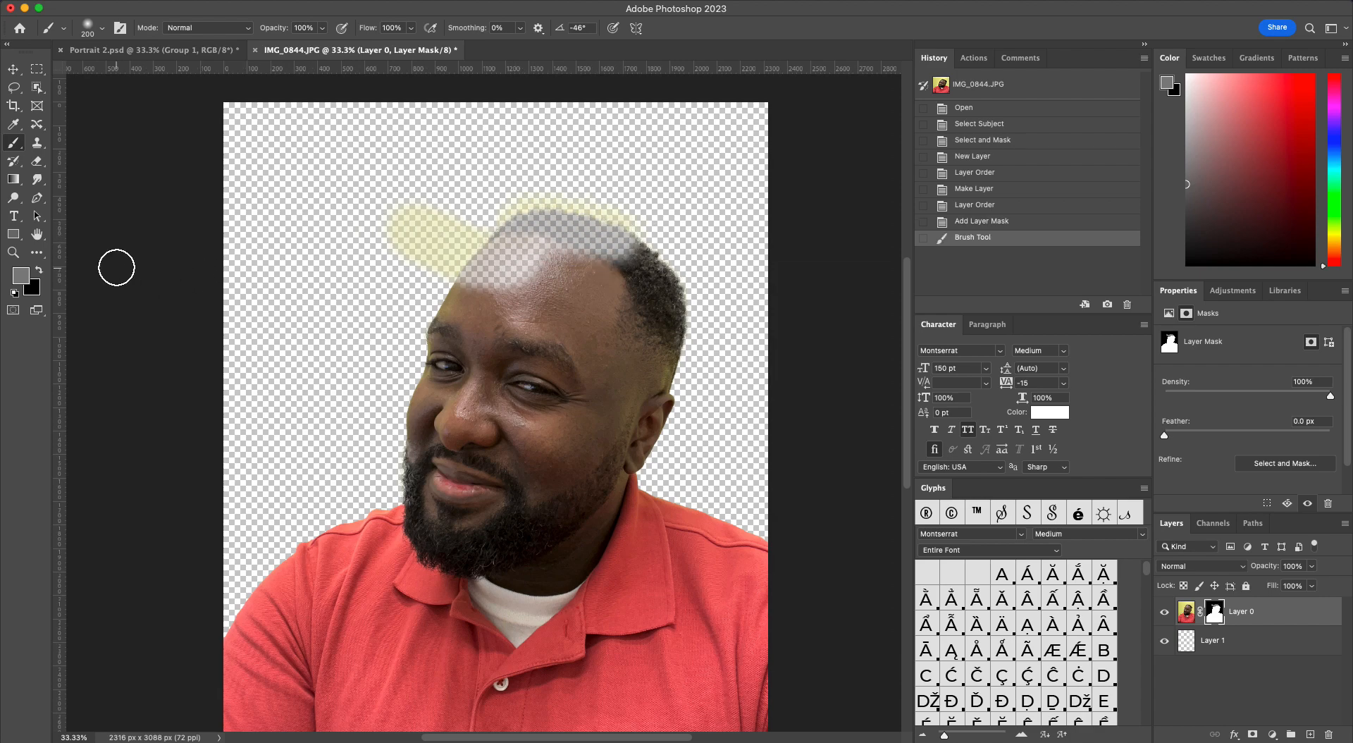
pyautogui.press('super+z')
pyautogui.press('super+z')
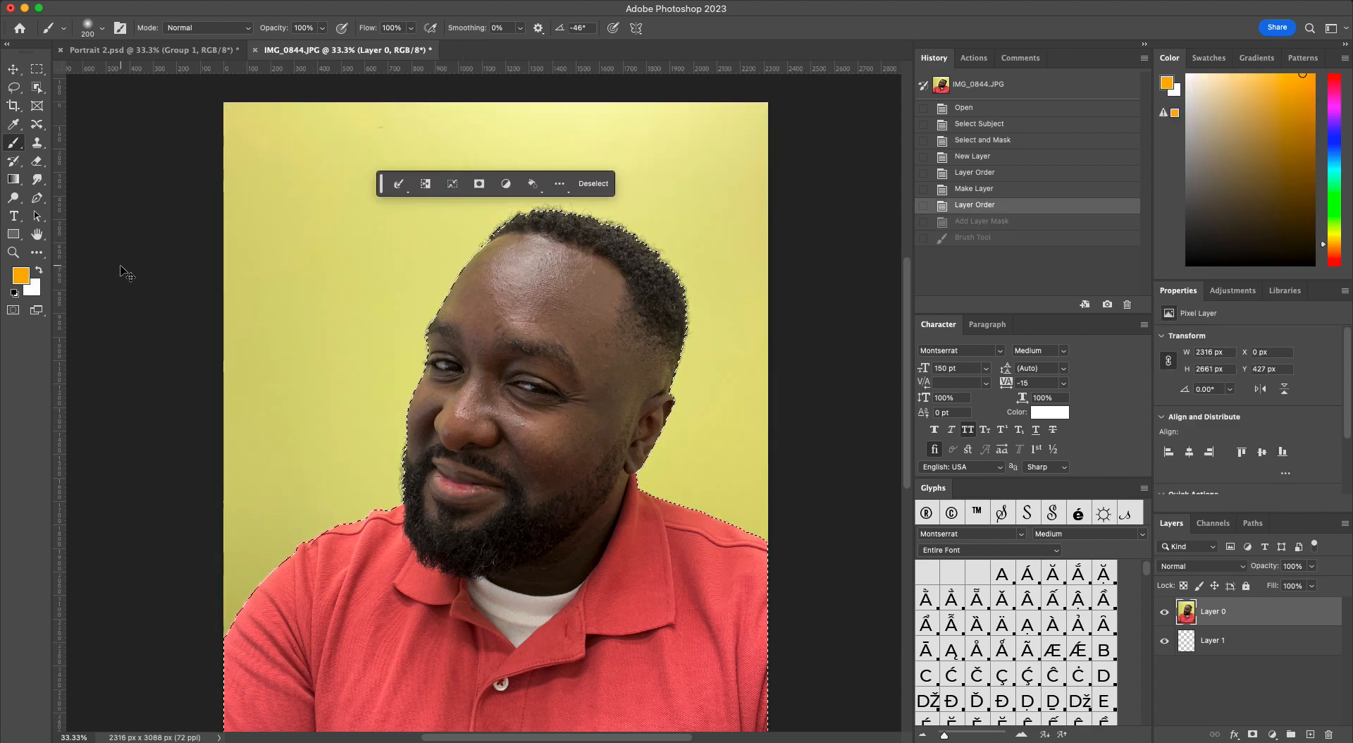
pyautogui.press('super+shift+z')
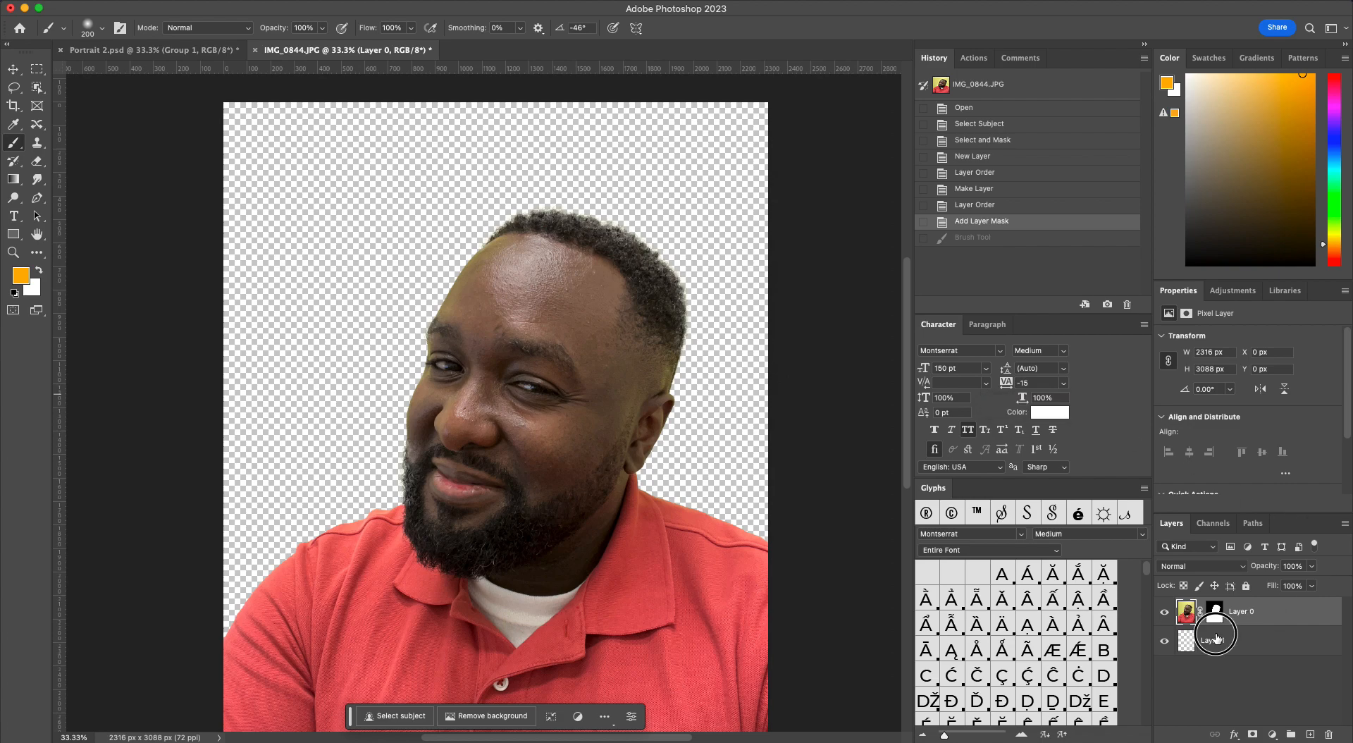
# Fill the empty Layer 1 beneath the man with the orange foreground color.
pyautogui.click(1254, 639)
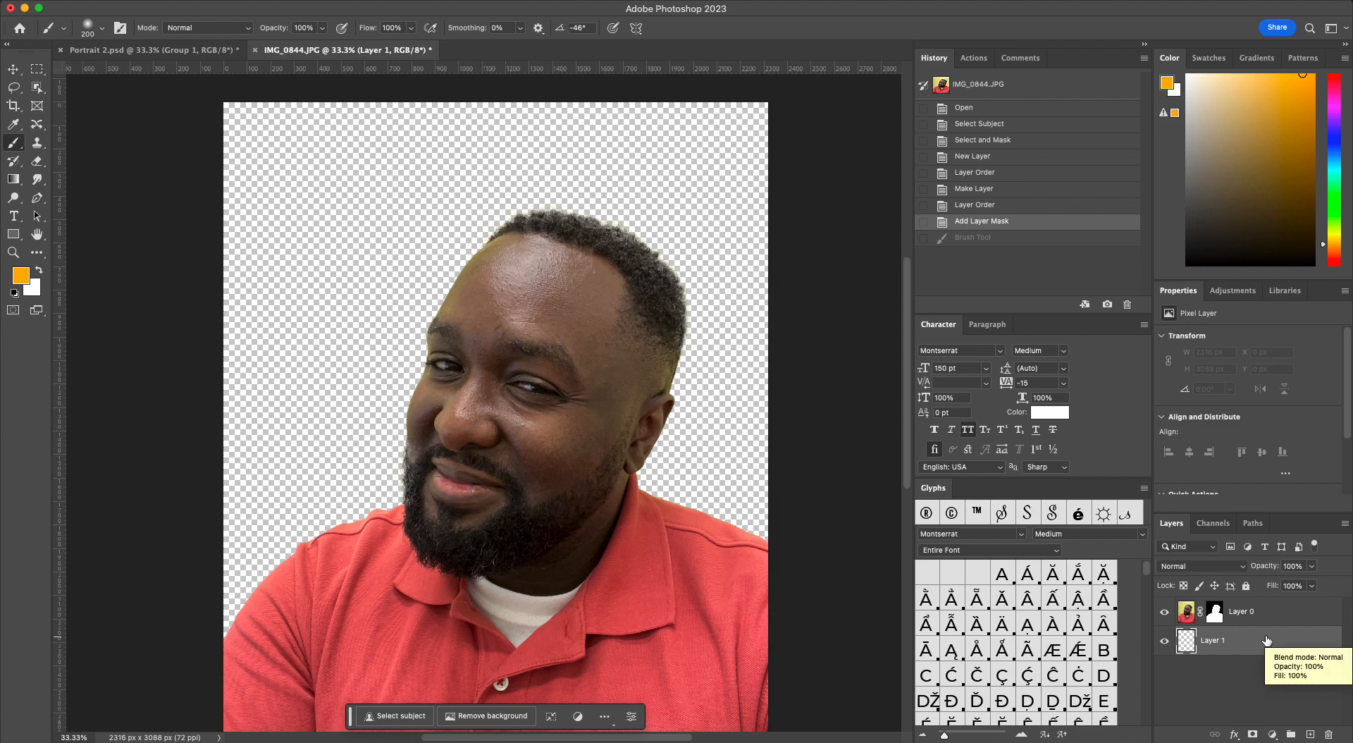
pyautogui.hotkey('alt', 'BackSpace')
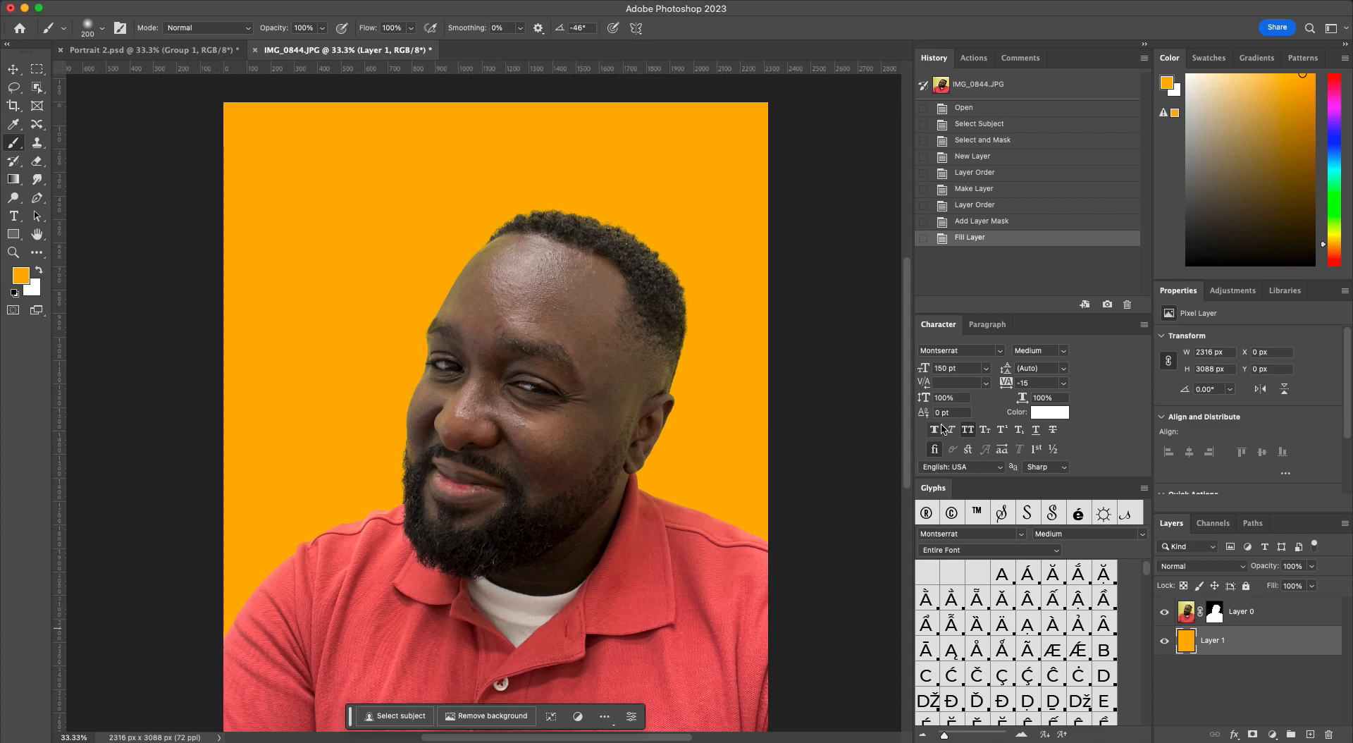
pyautogui.moveTo(907, 415)
pyautogui.mouseDown()
pyautogui.moveTo(916, 479)
pyautogui.moveTo(917, 419)
pyautogui.moveTo(919, 432)
pyautogui.mouseUp()
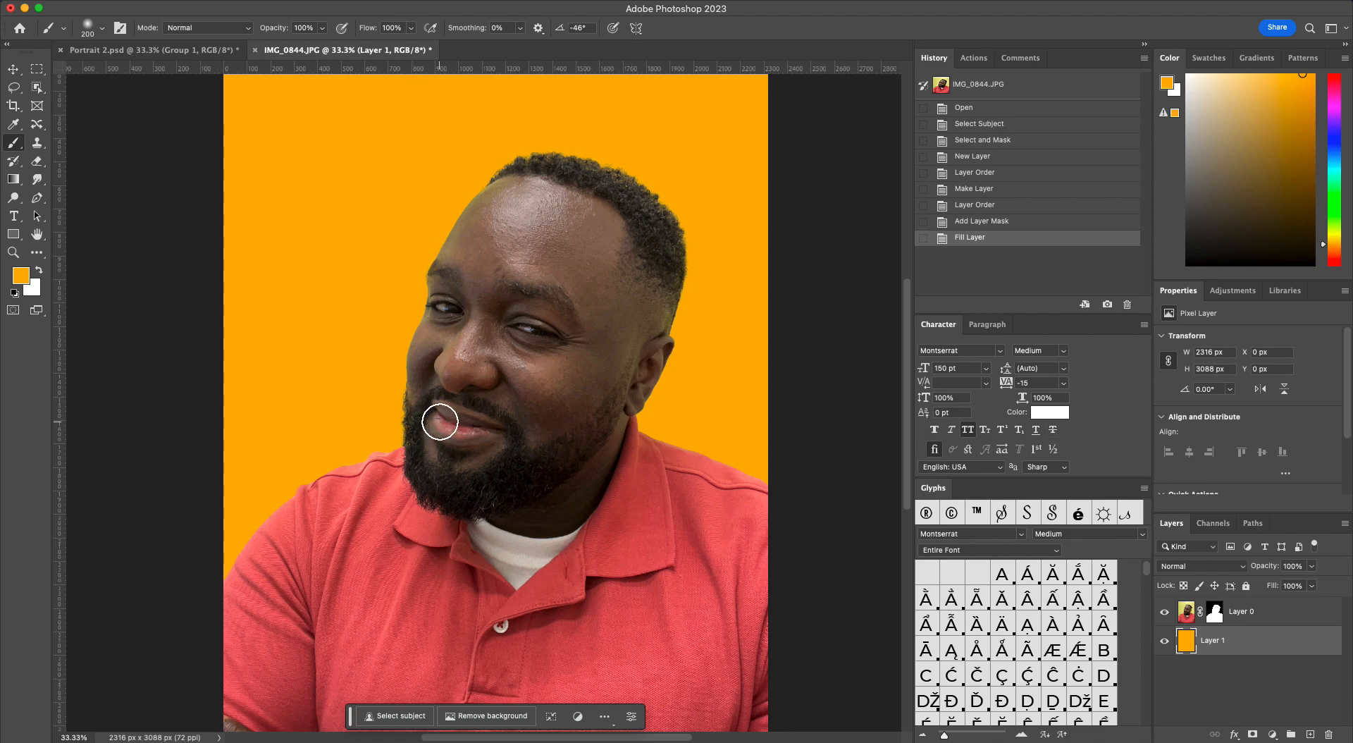
# Add a Brightness/Contrast adjustment layer above Layer 0 with brightness 20 and contrast -9.
pyautogui.click(1311, 614)
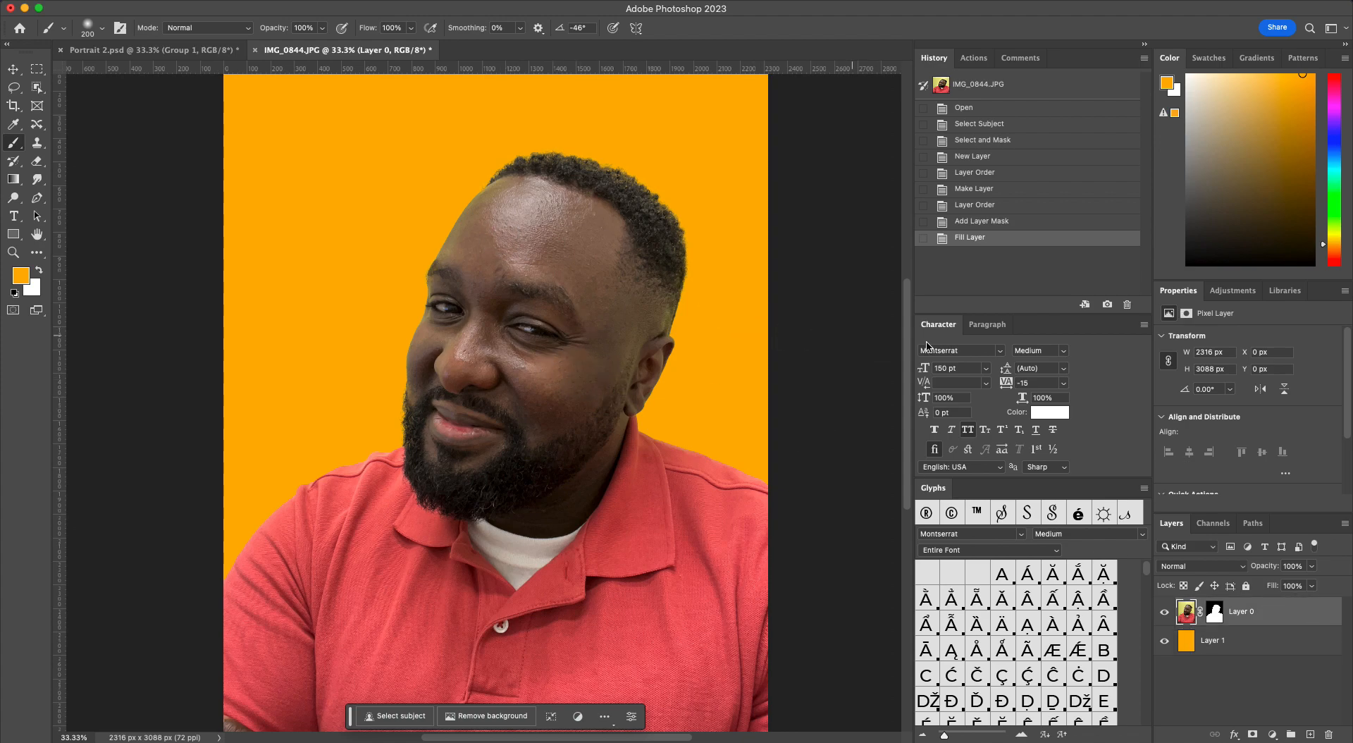
pyautogui.click(1233, 290)
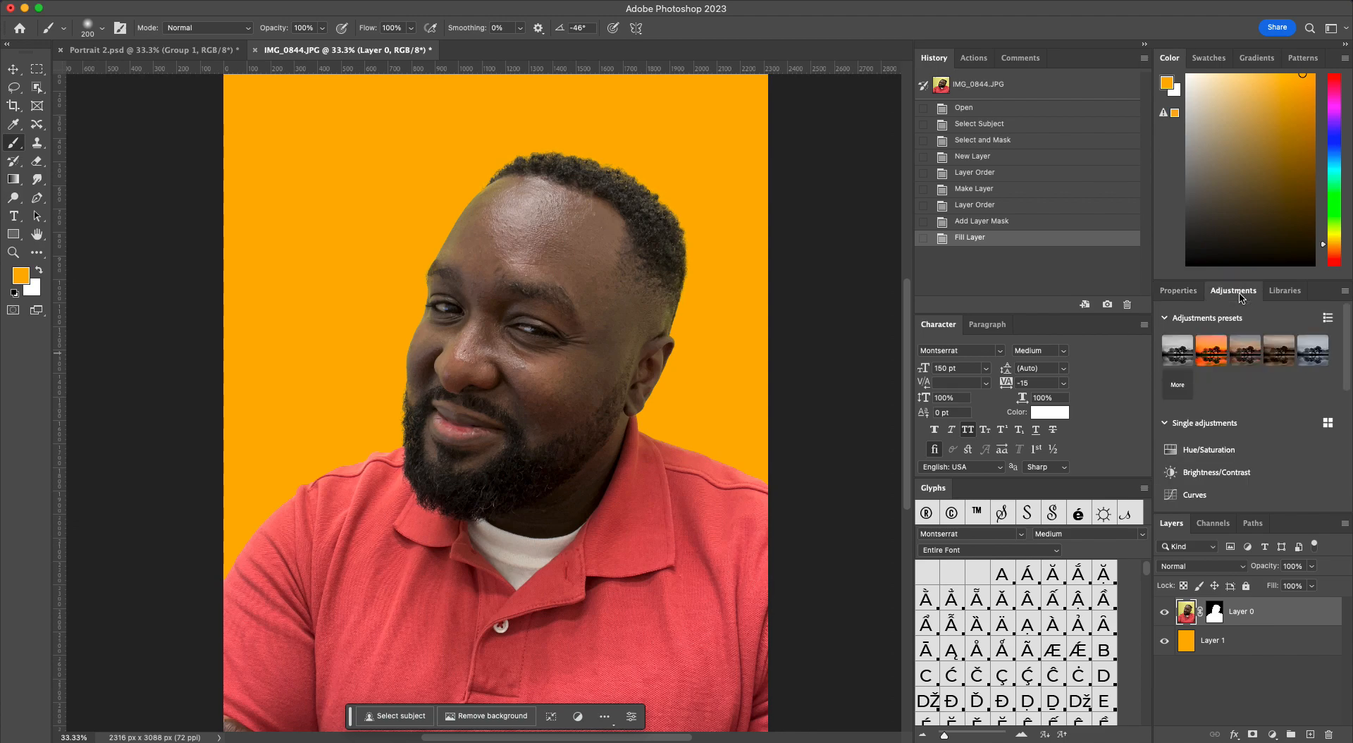
pyautogui.click(1178, 290)
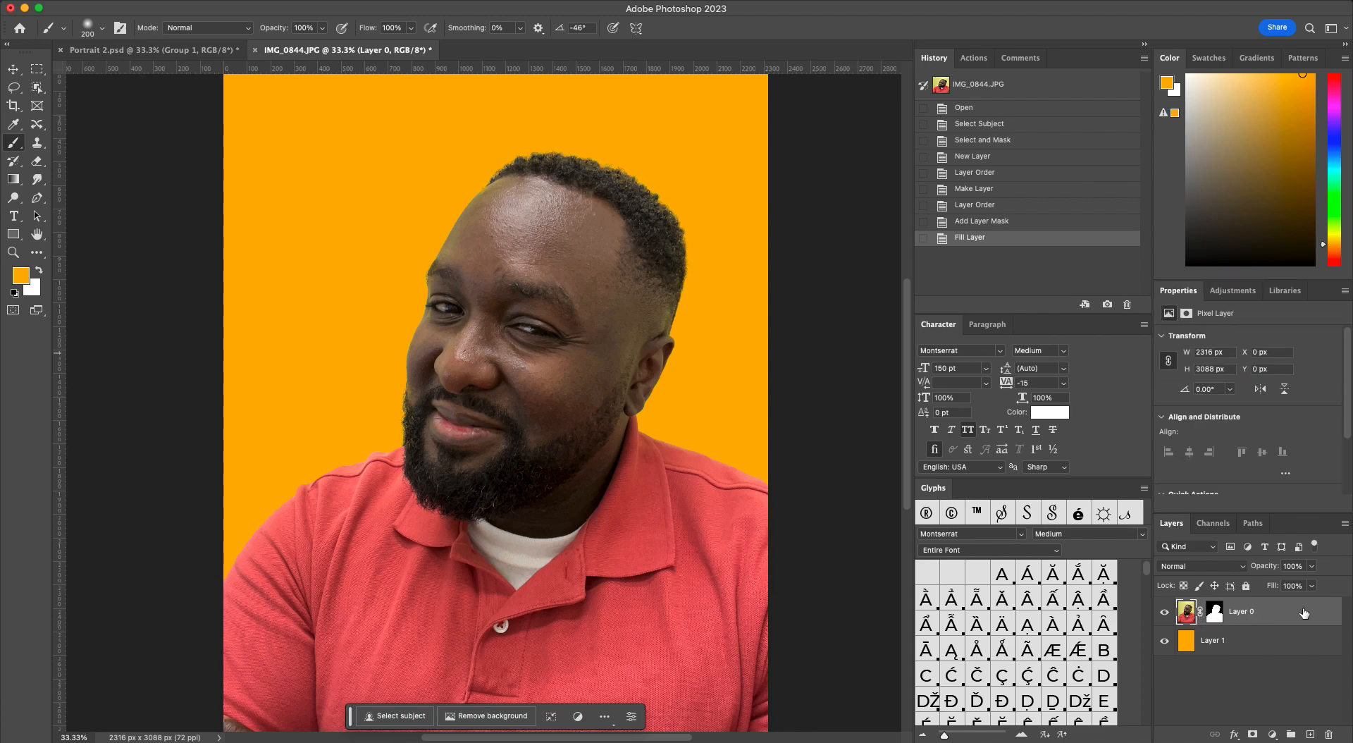
pyautogui.click(1272, 735)
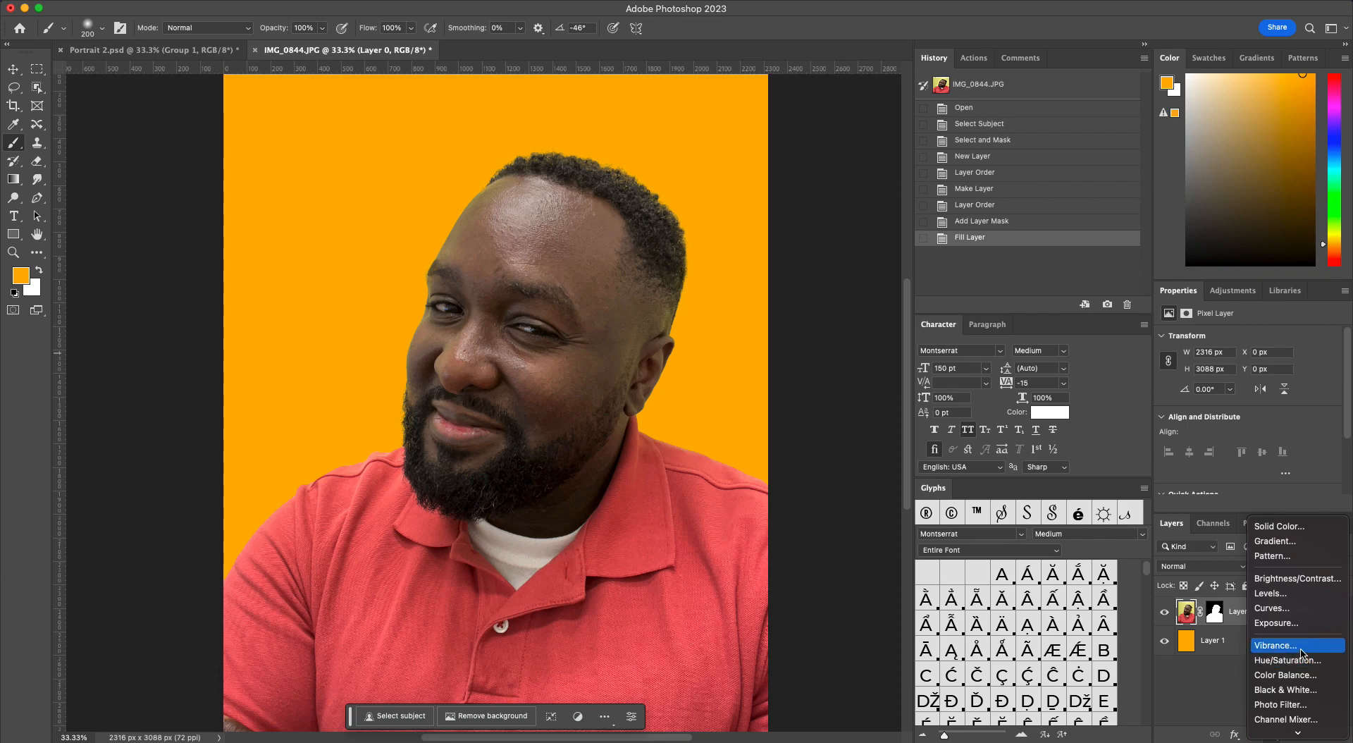
pyautogui.click(1289, 578)
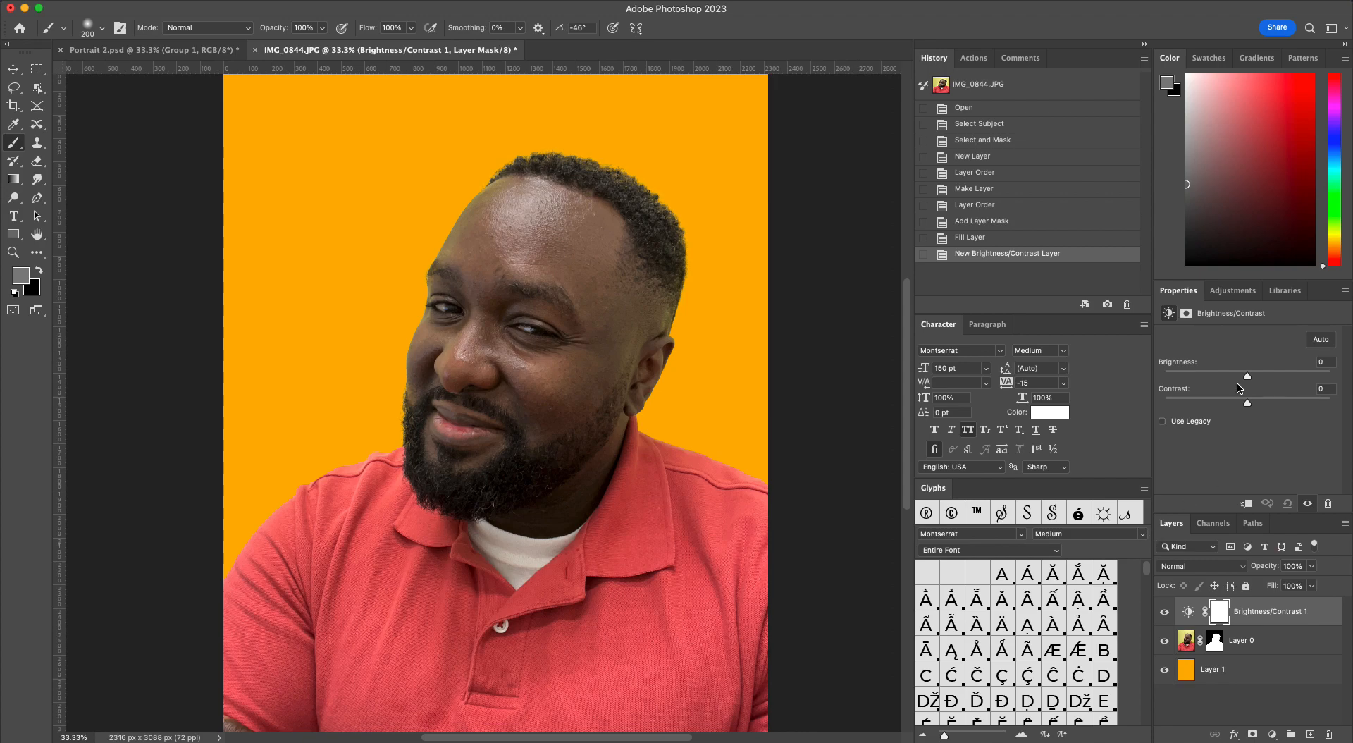
pyautogui.moveTo(1248, 376); pyautogui.dragTo(1233, 407)
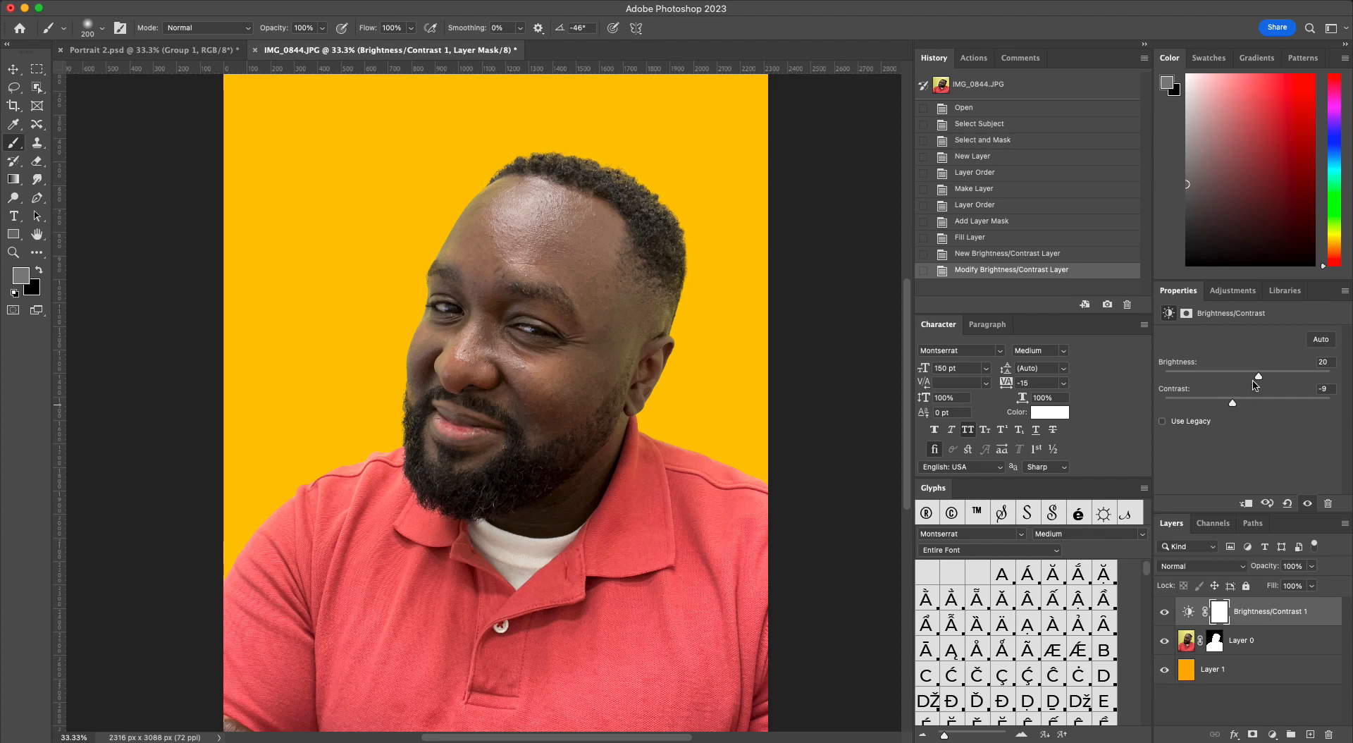
# Clip the Brightness/Contrast adjustment to Layer 0, toggling the clipping to compare, and set brightness to 11 and contrast to 17.
pyautogui.click(1247, 505)
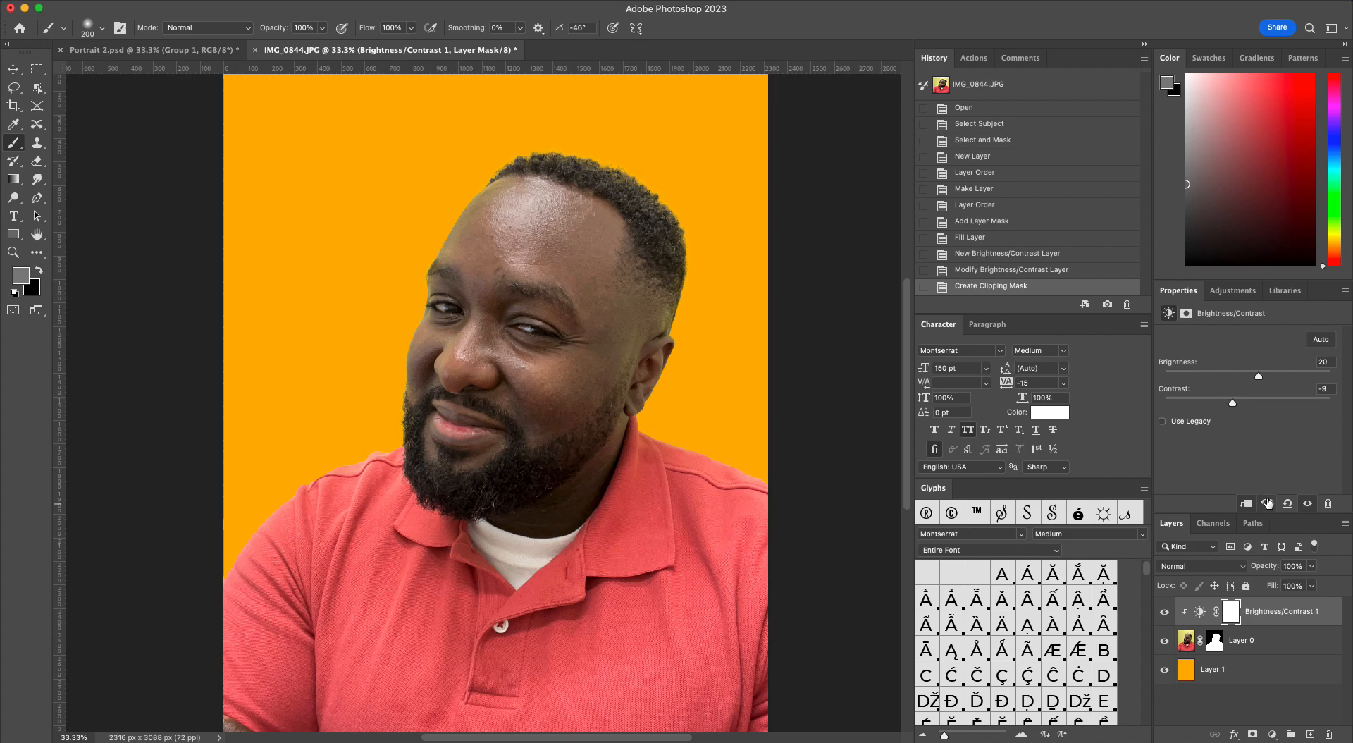
pyautogui.click(1266, 505)
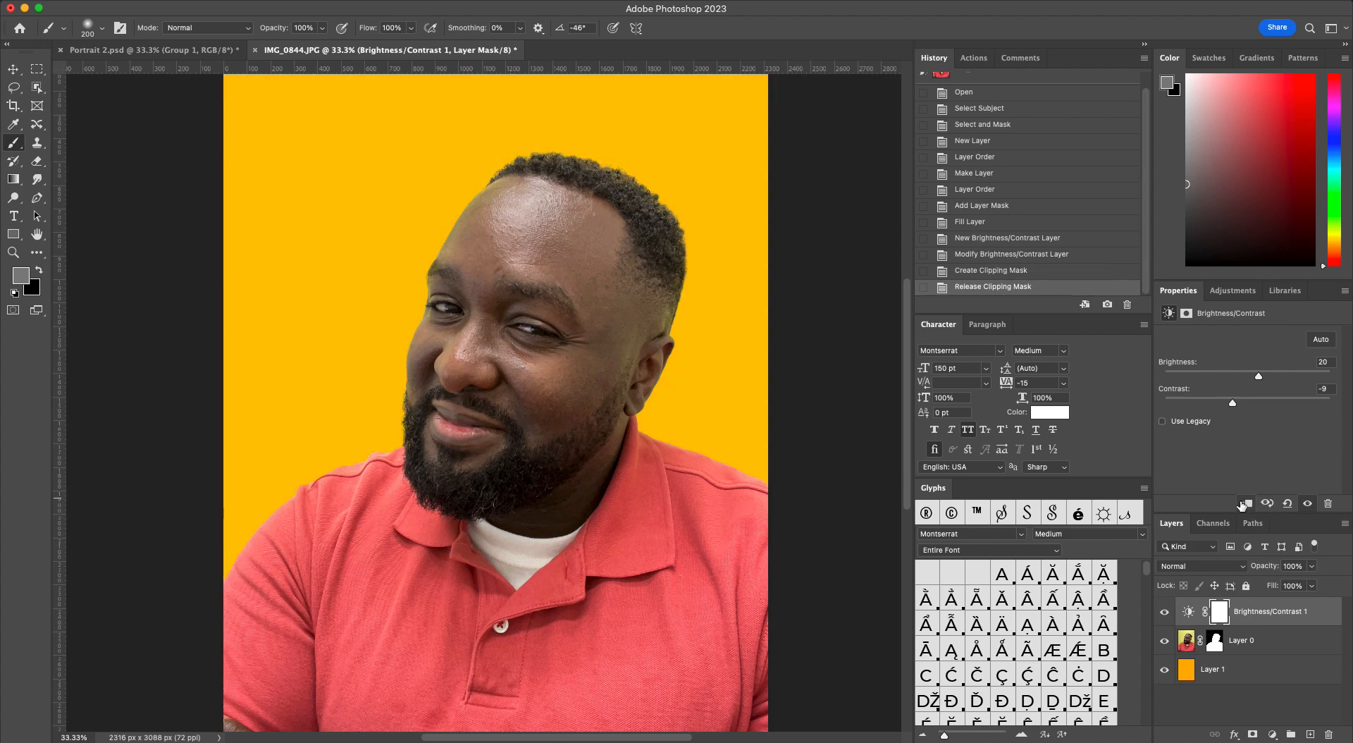
pyautogui.click(1245, 505)
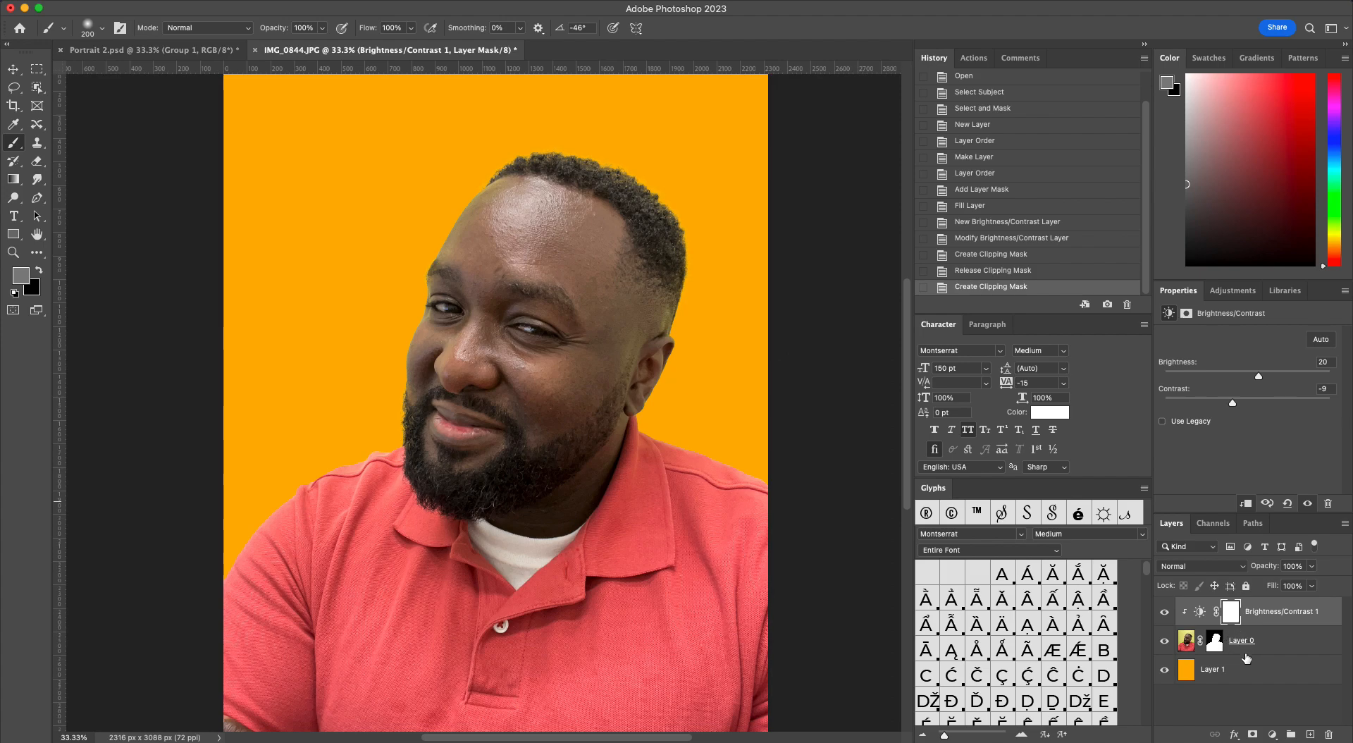
pyautogui.click(1246, 504)
pyautogui.click(1246, 503)
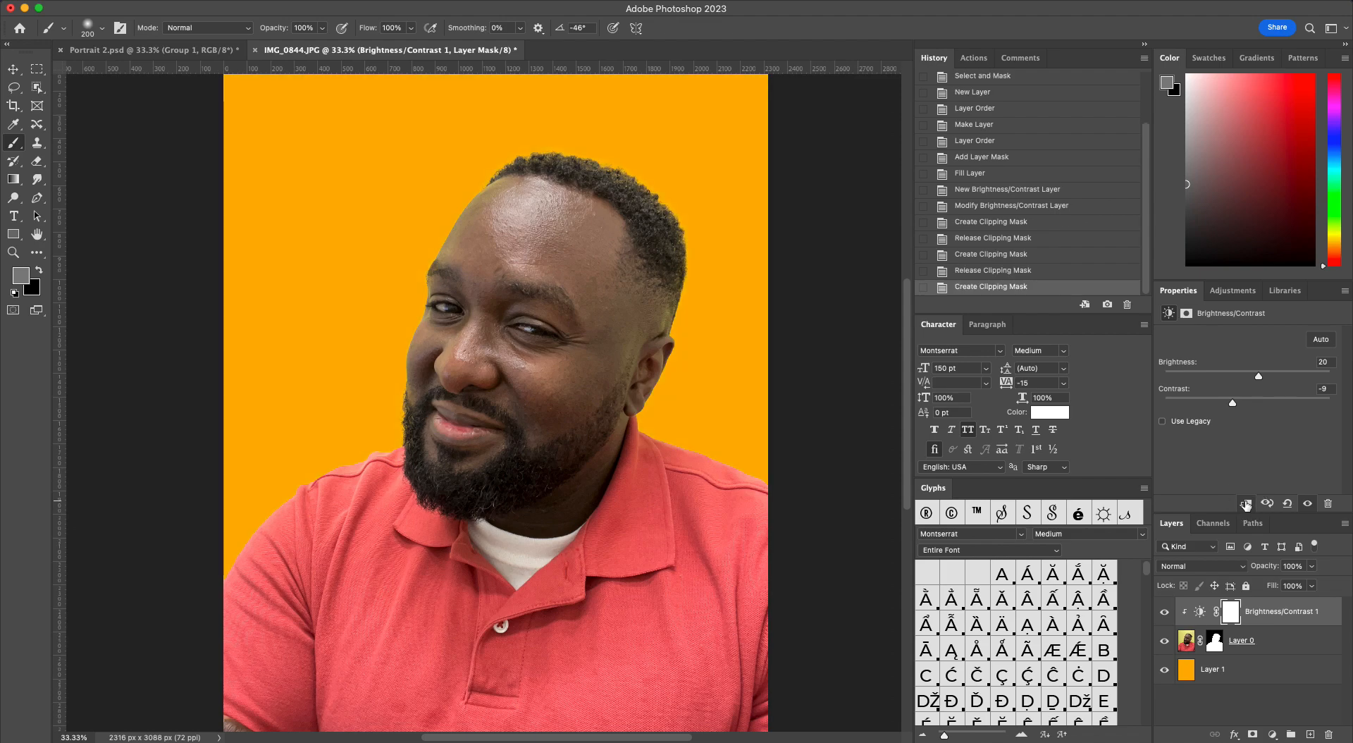
pyautogui.click(1246, 504)
pyautogui.click(1246, 504)
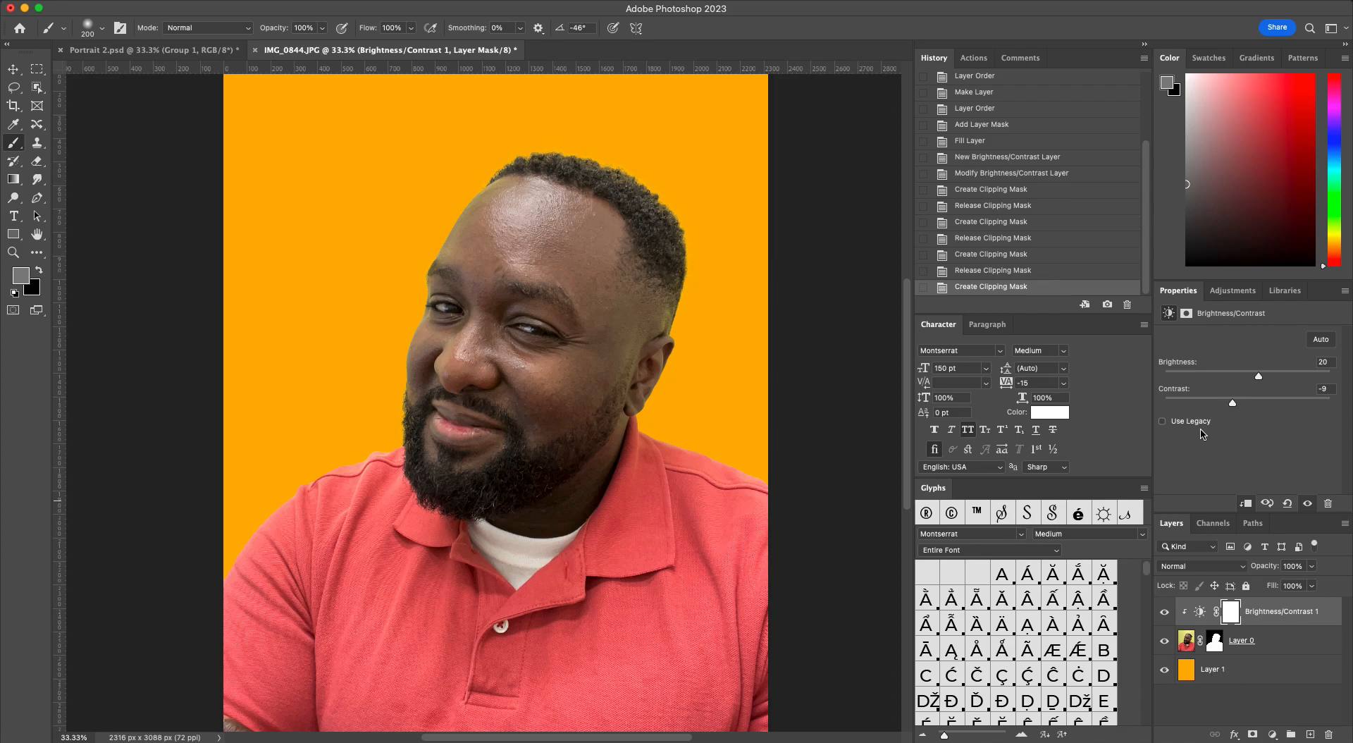
pyautogui.moveTo(1254, 378)
pyautogui.mouseDown()
pyautogui.moveTo(1176, 379)
pyautogui.moveTo(1318, 399)
pyautogui.moveTo(1222, 397)
pyautogui.moveTo(1293, 401)
pyautogui.moveTo(1215, 378)
pyautogui.moveTo(1257, 379)
pyautogui.moveTo(1241, 402)
pyautogui.moveTo(1261, 403)
pyautogui.mouseUp()
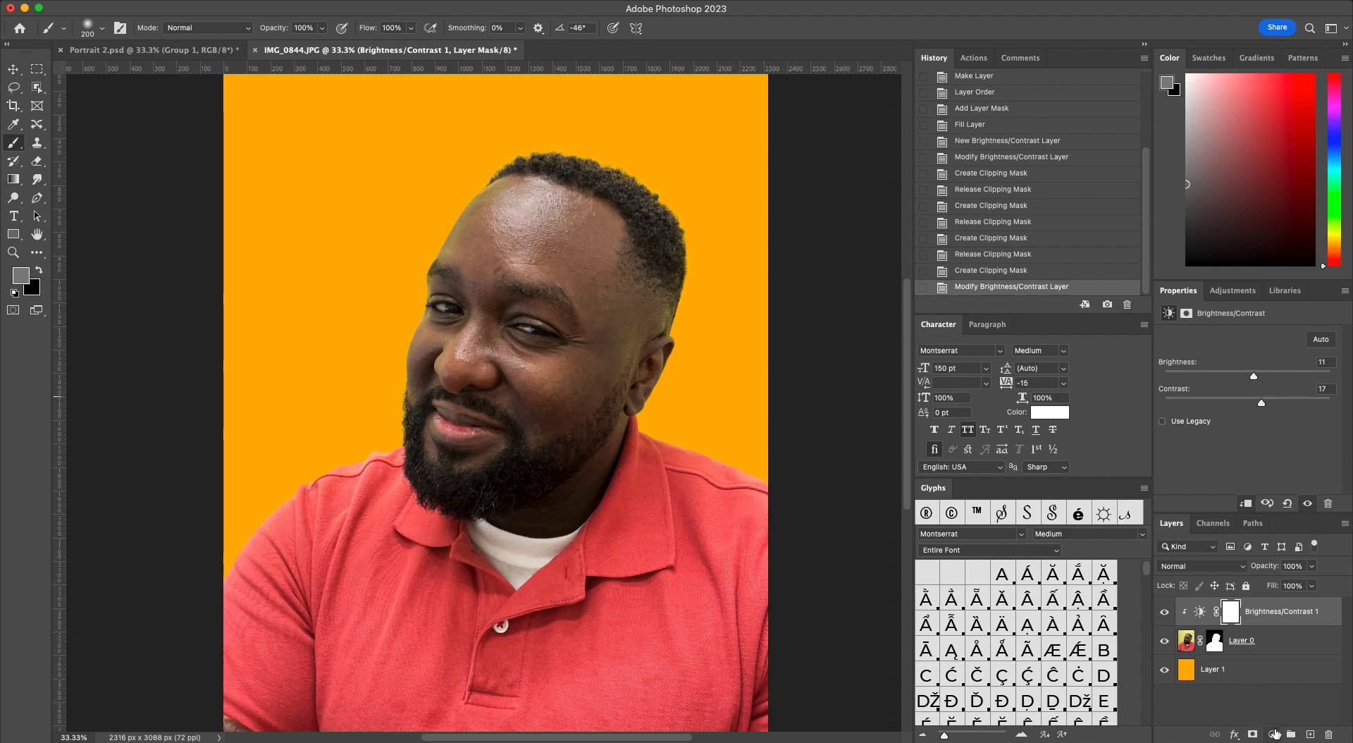
# Add a Vibrance adjustment layer clipped to the man's layer, with vibrance +44 and saturation -100.
pyautogui.click(1273, 734)
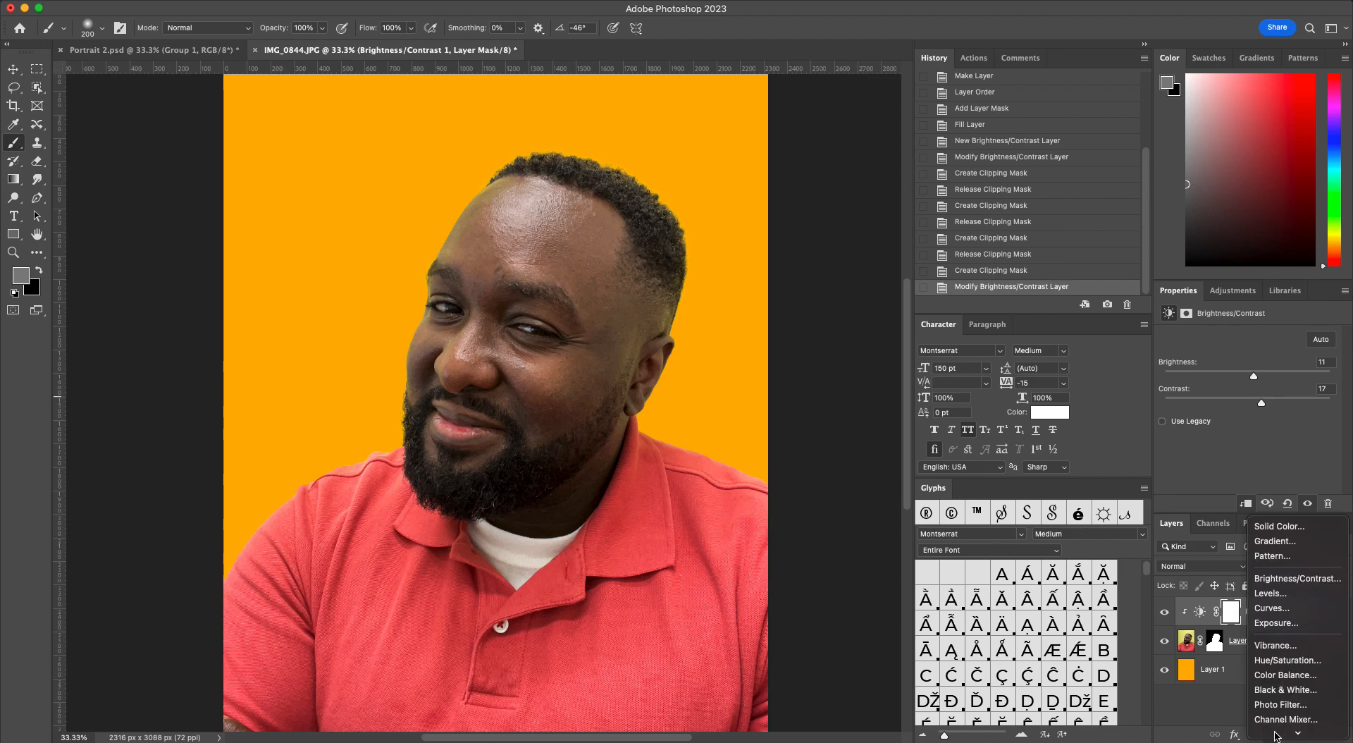
pyautogui.click(1292, 650)
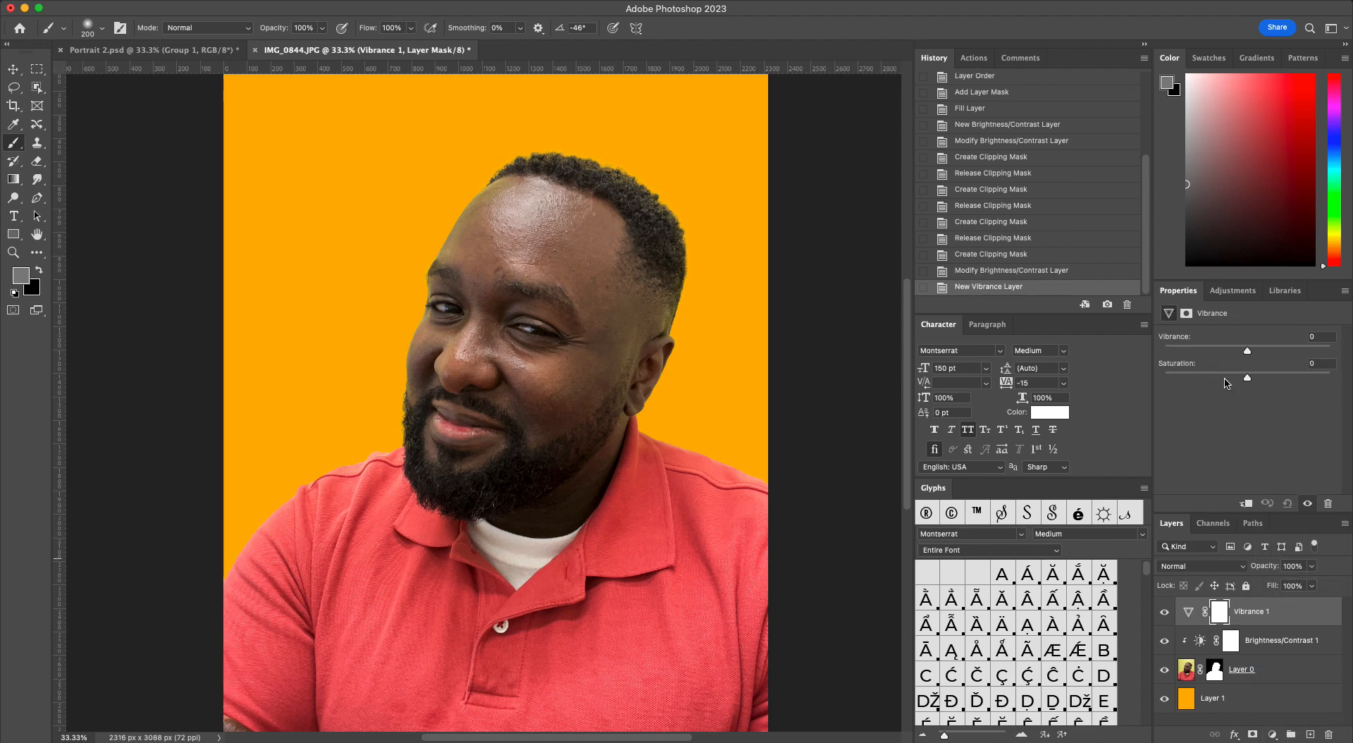
pyautogui.moveTo(1247, 378)
pyautogui.mouseDown()
pyautogui.moveTo(1173, 377)
pyautogui.moveTo(1231, 378)
pyautogui.mouseUp()
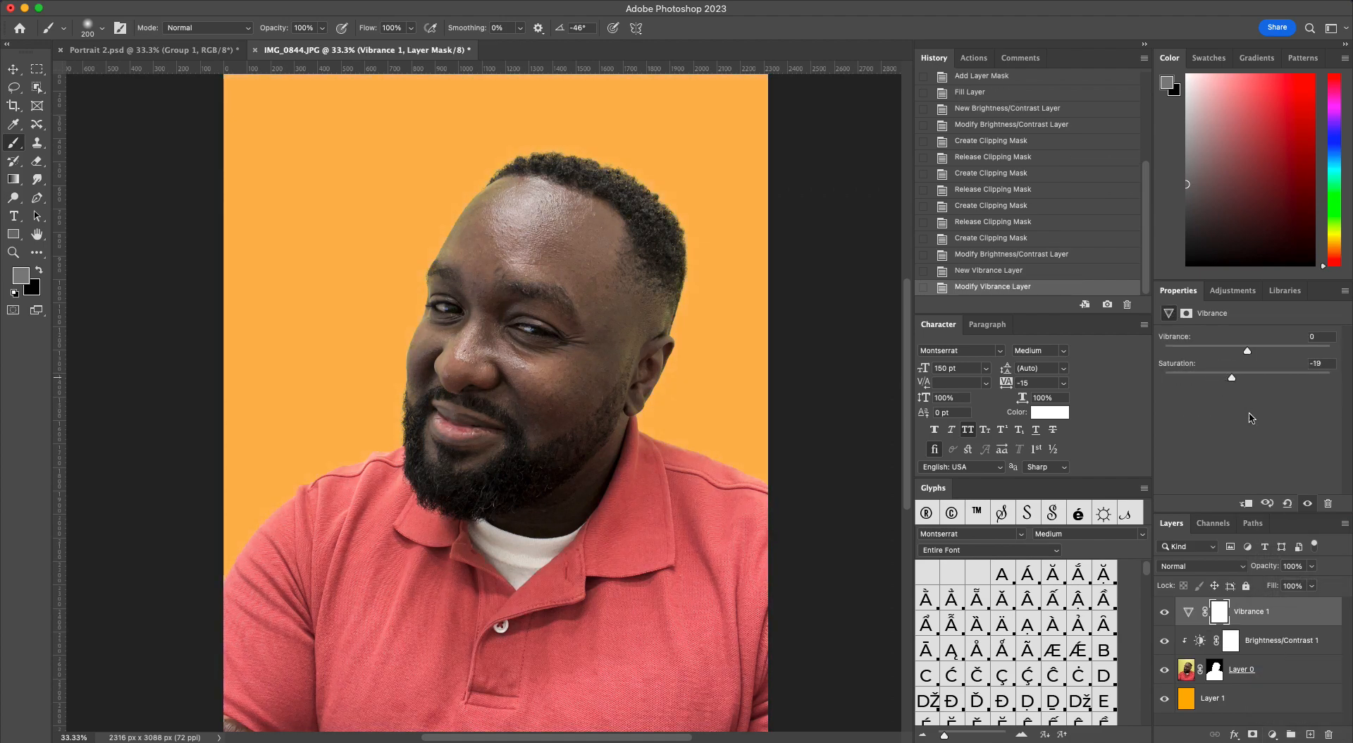
pyautogui.click(1246, 505)
pyautogui.moveTo(1232, 377); pyautogui.dragTo(1158, 380)
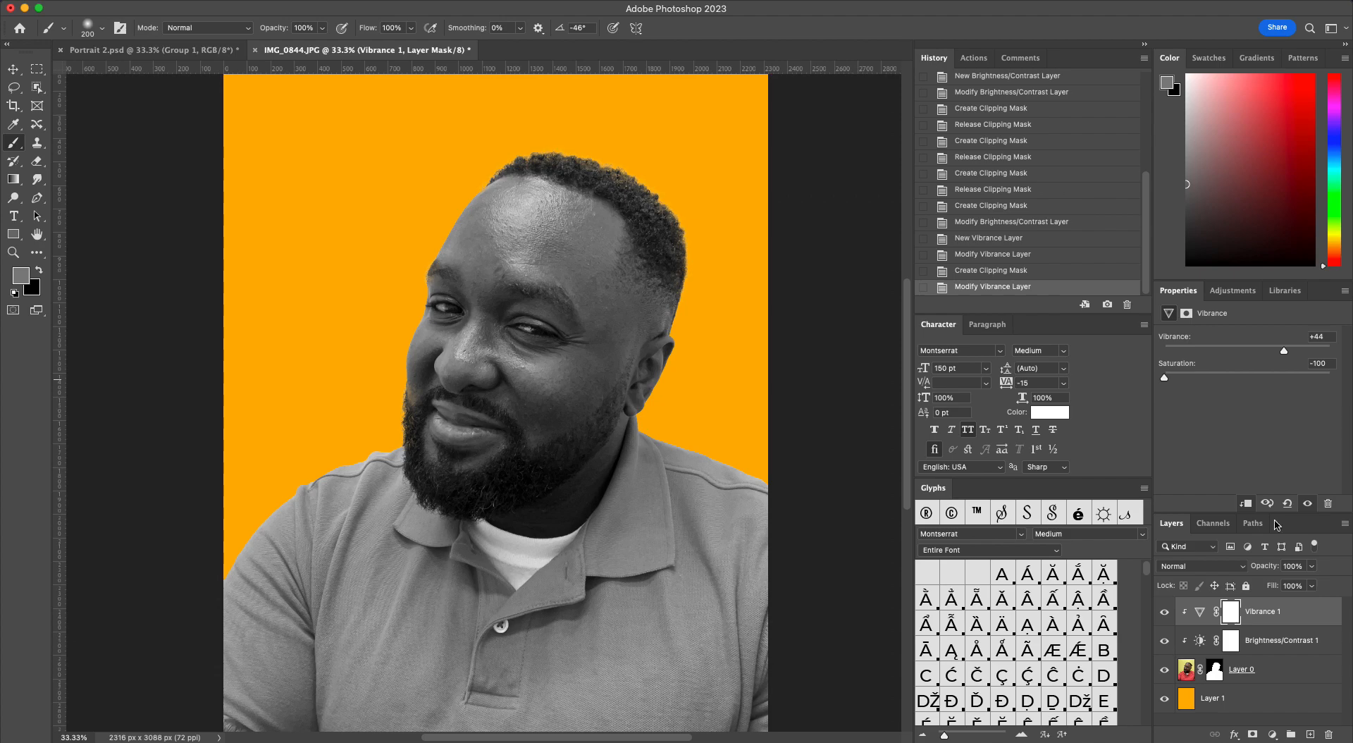
# Readjust the Brightness/Contrast layer to brightness 23 and contrast -36.
pyautogui.click(1272, 638)
pyautogui.moveTo(1254, 379); pyautogui.dragTo(1127, 409)
pyautogui.moveTo(1266, 376)
pyautogui.mouseDown()
pyautogui.moveTo(1211, 374)
pyautogui.moveTo(1278, 375)
pyautogui.mouseUp()
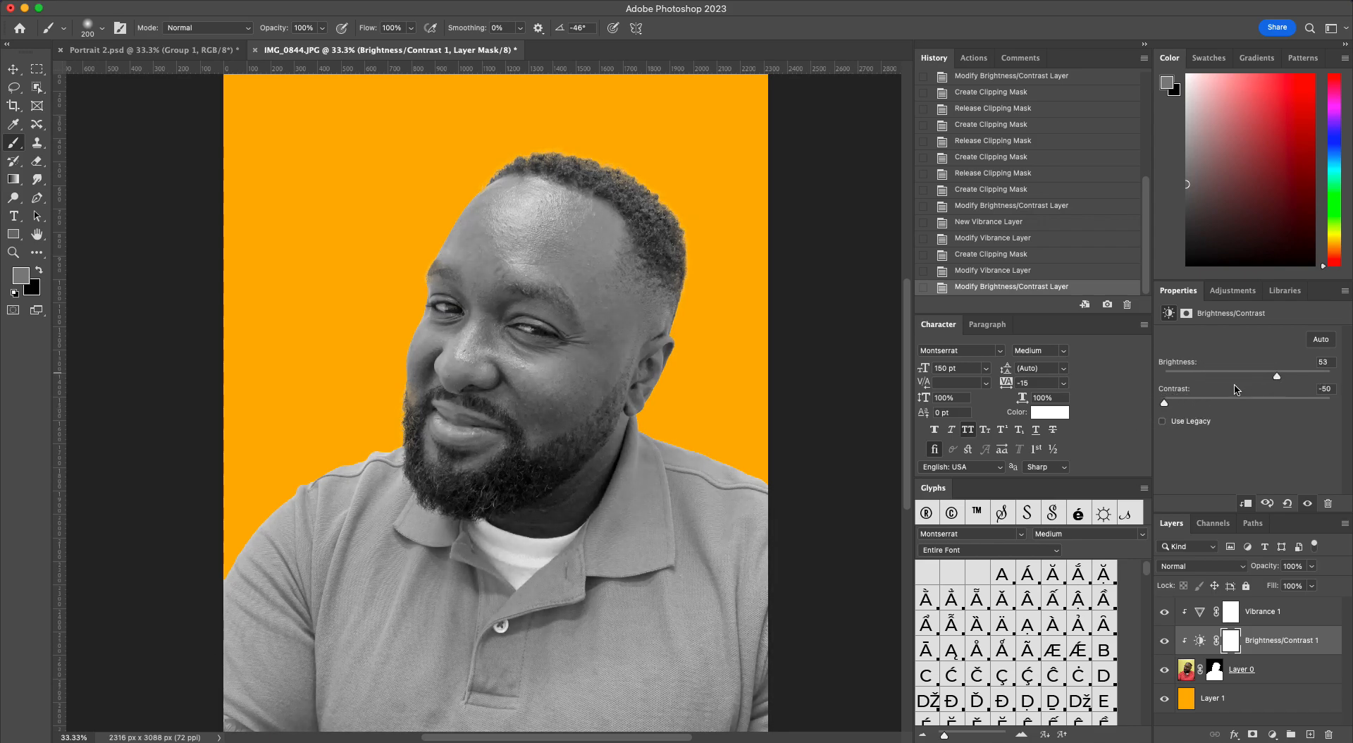
pyautogui.moveTo(1184, 407); pyautogui.dragTo(1187, 403)
pyautogui.moveTo(1267, 378); pyautogui.dragTo(1259, 376)
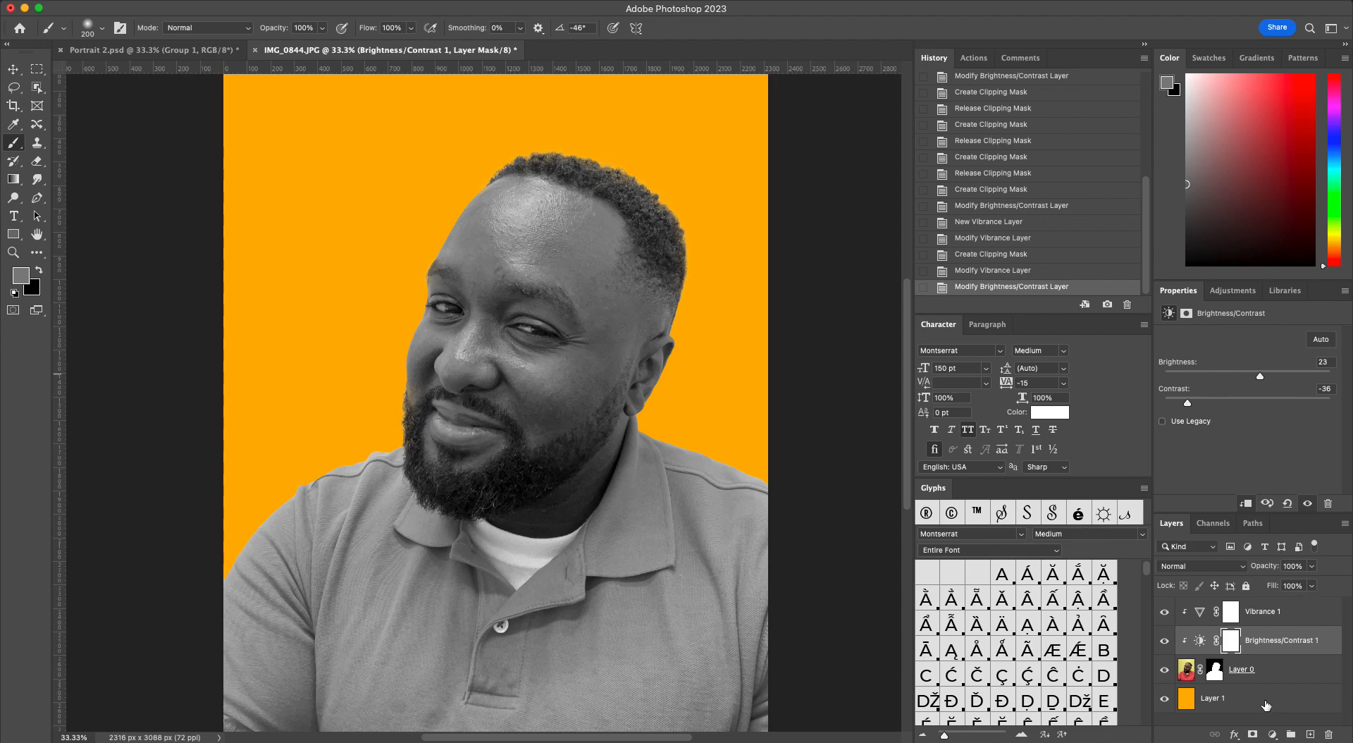
# Check the finished circle portrait in Portrait 2.psd, return to IMG_0844.JPG and select Layer 0 with the Move tool active.
pyautogui.click(1268, 699)
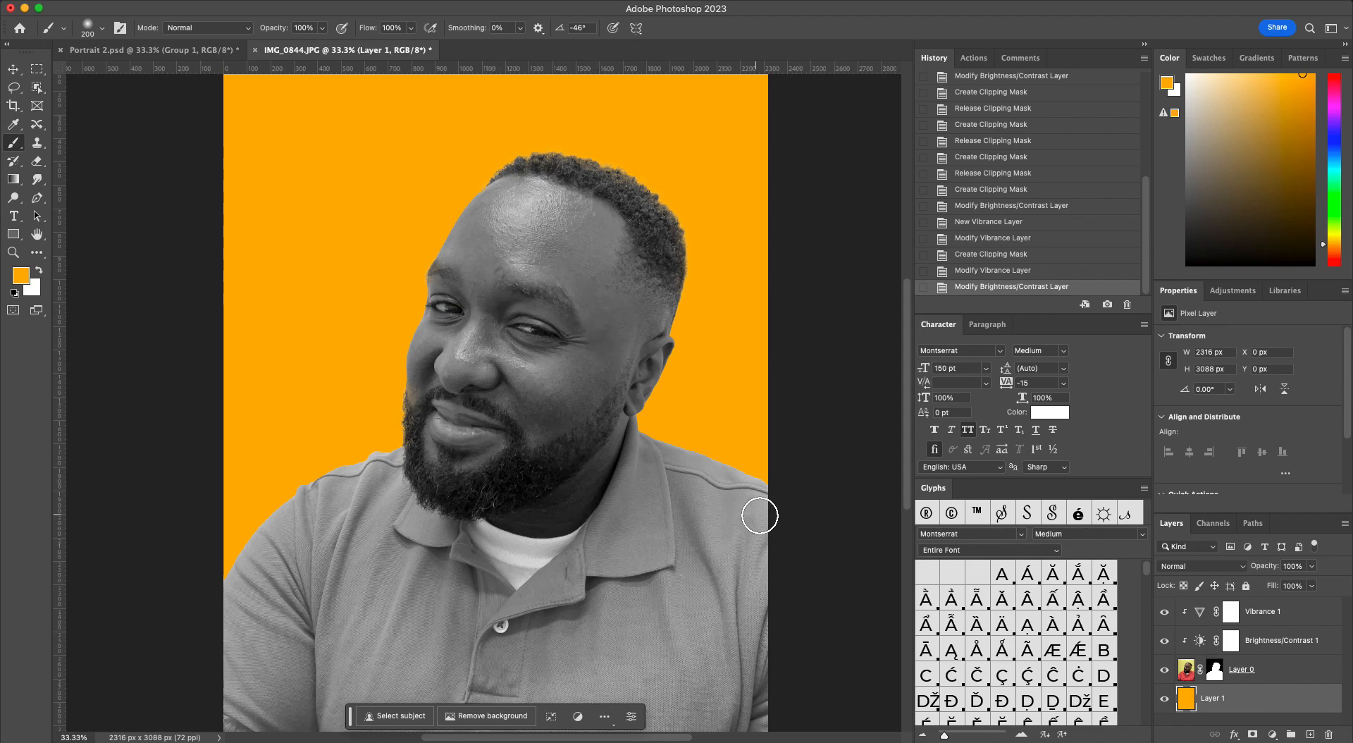
pyautogui.click(138, 50)
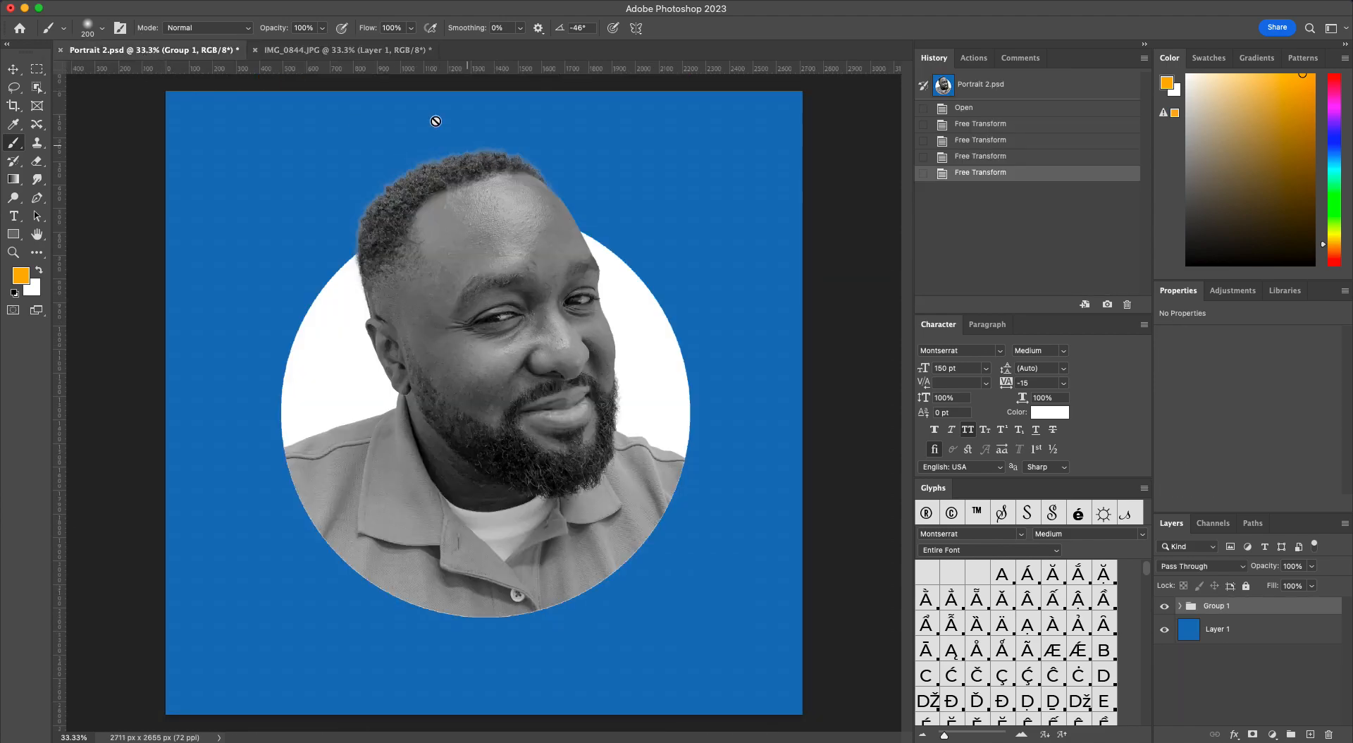
pyautogui.click(343, 51)
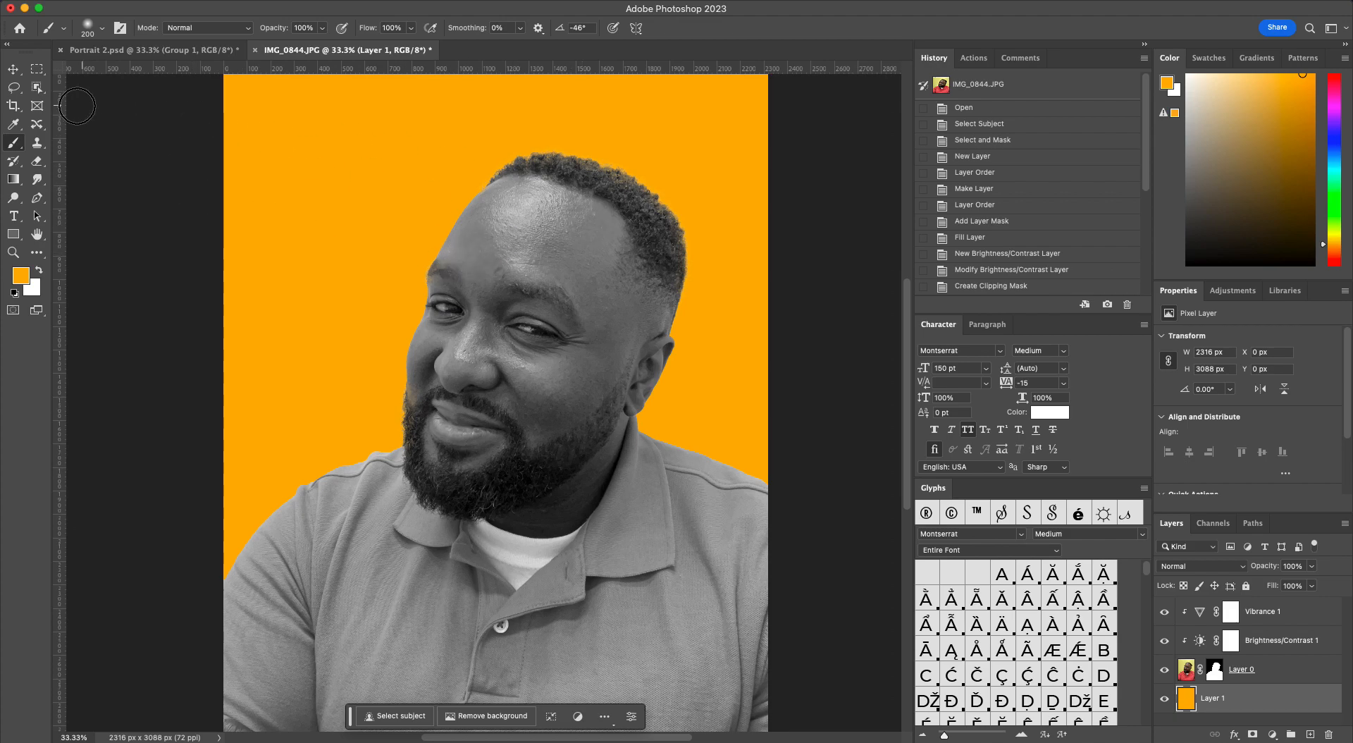
pyautogui.click(13, 69)
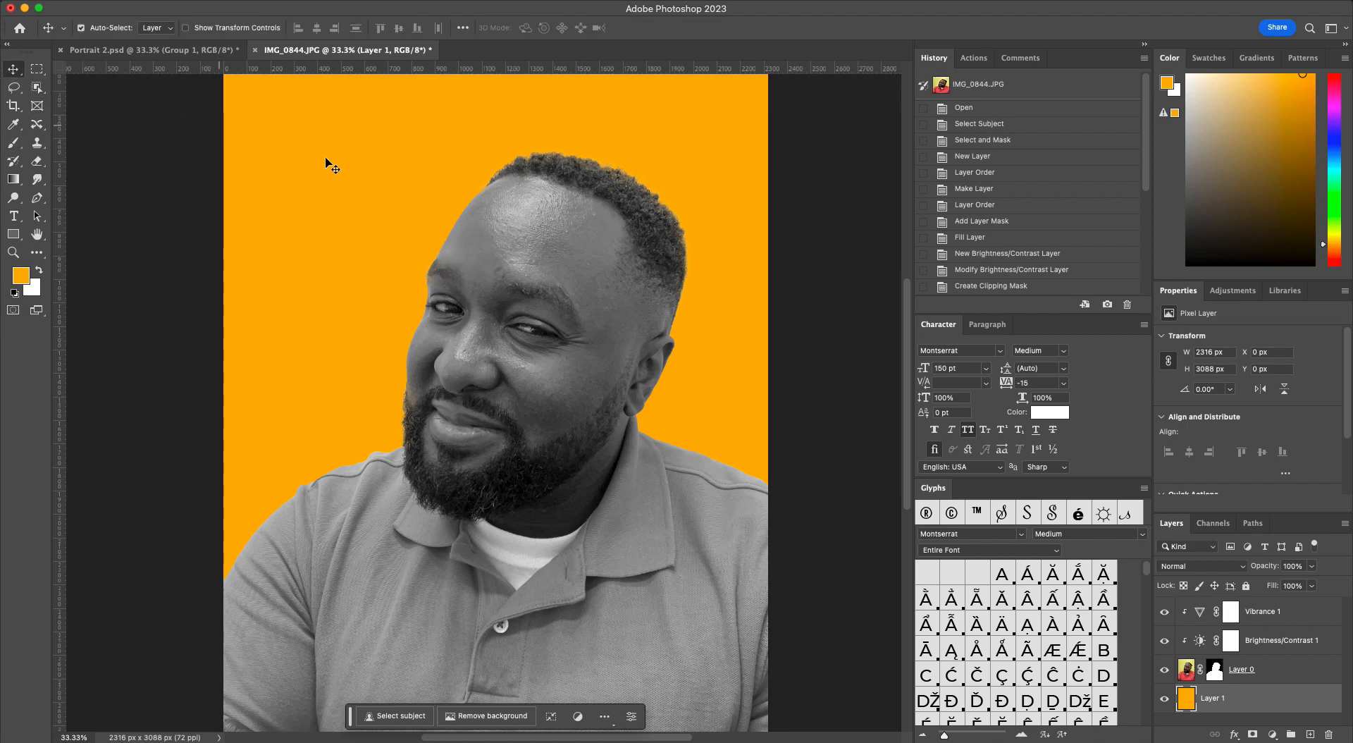
pyautogui.click(1300, 669)
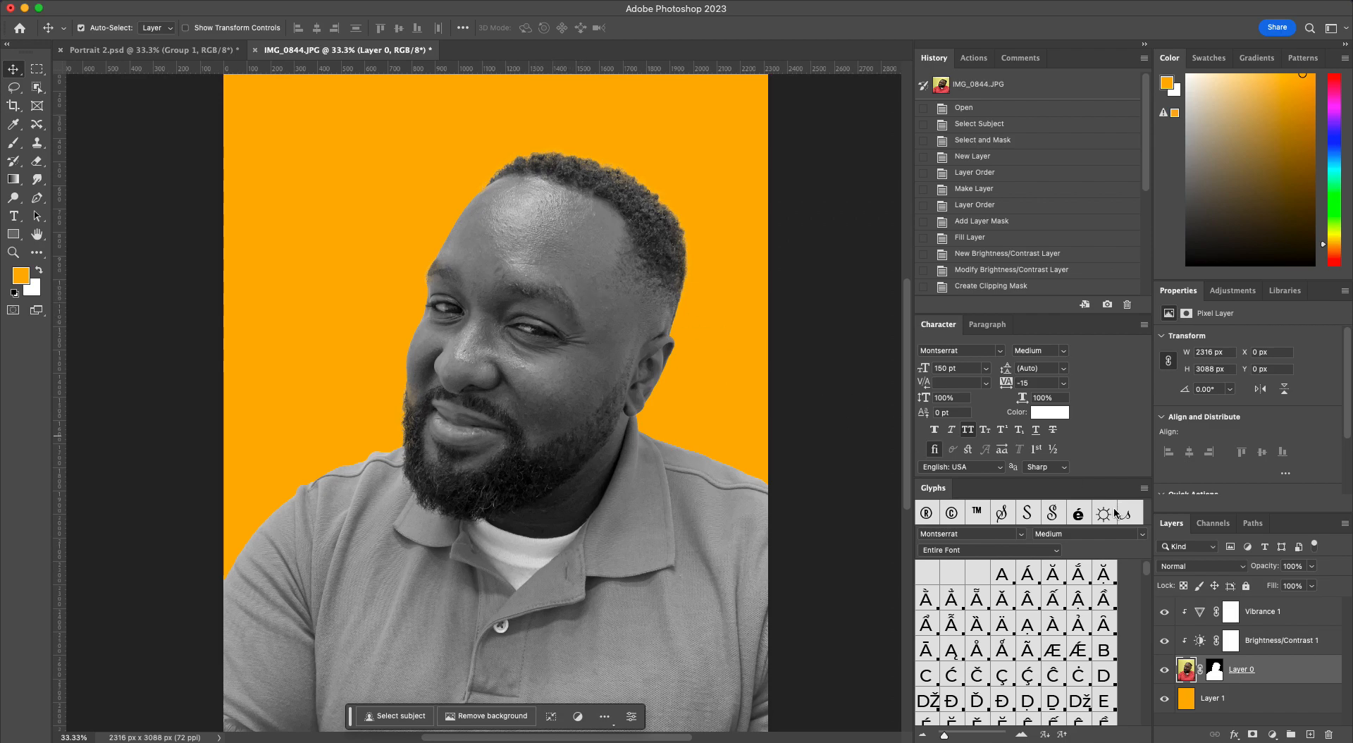
pyautogui.rightClick(568, 279)
pyautogui.click(570, 283)
pyautogui.press('super+t')
pyautogui.rightClick(556, 385)
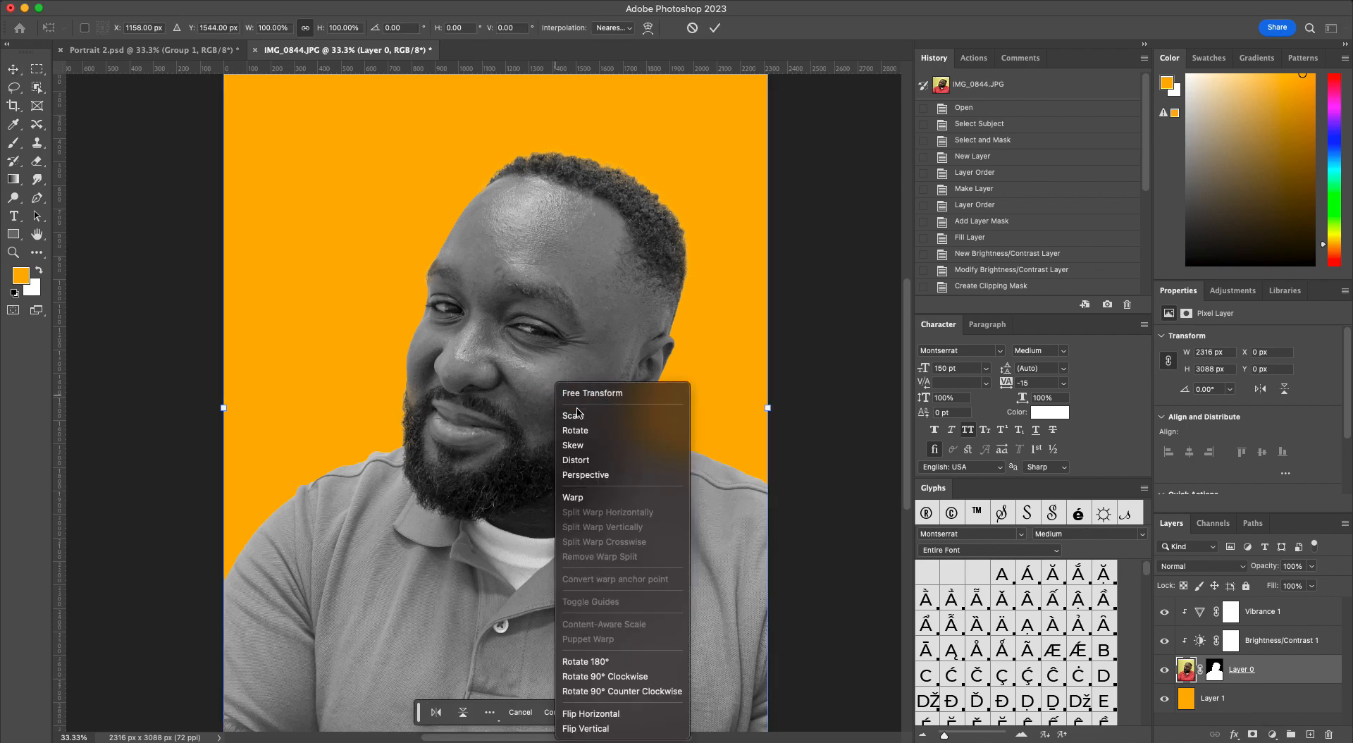
pyautogui.click(810, 422)
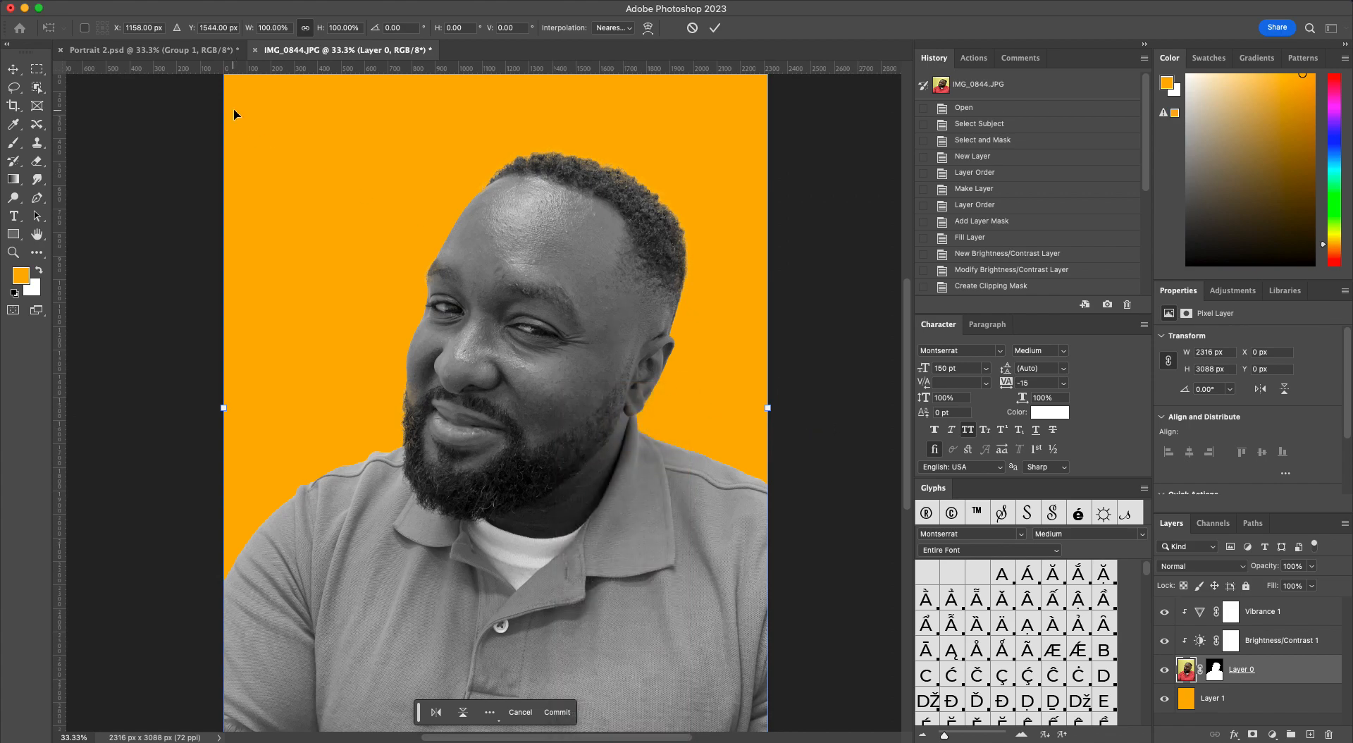
pyautogui.press('Escape')
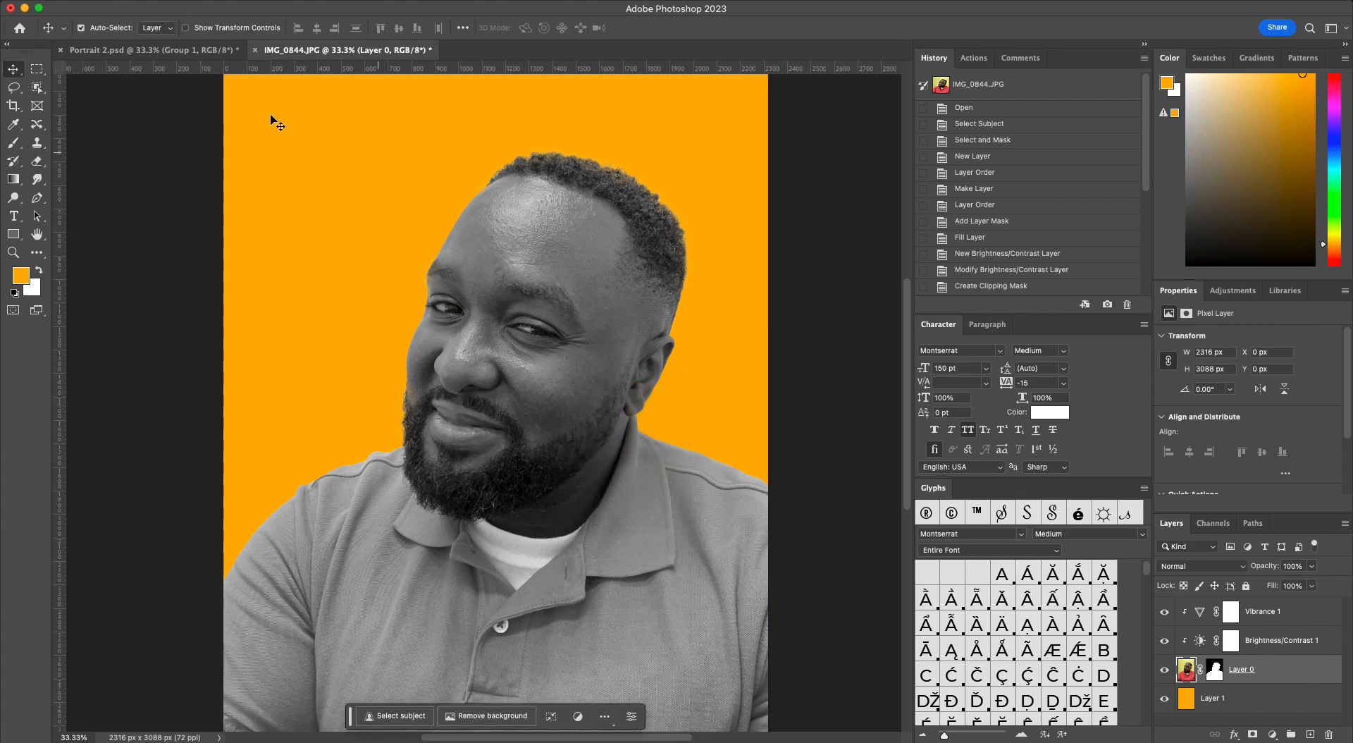
# Flip the man's cutout on Layer 0 horizontally and commit the transform.
pyautogui.click(176, 0)
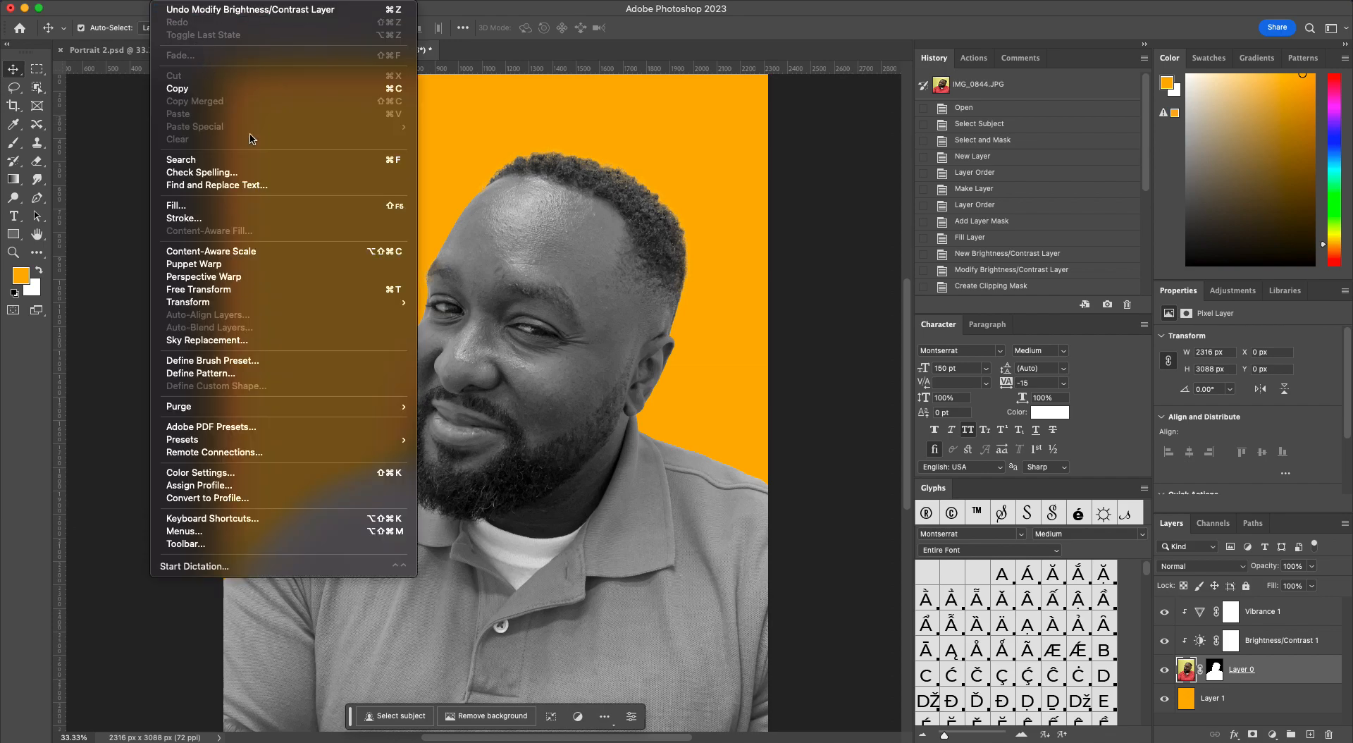
pyautogui.moveTo(232, 303)
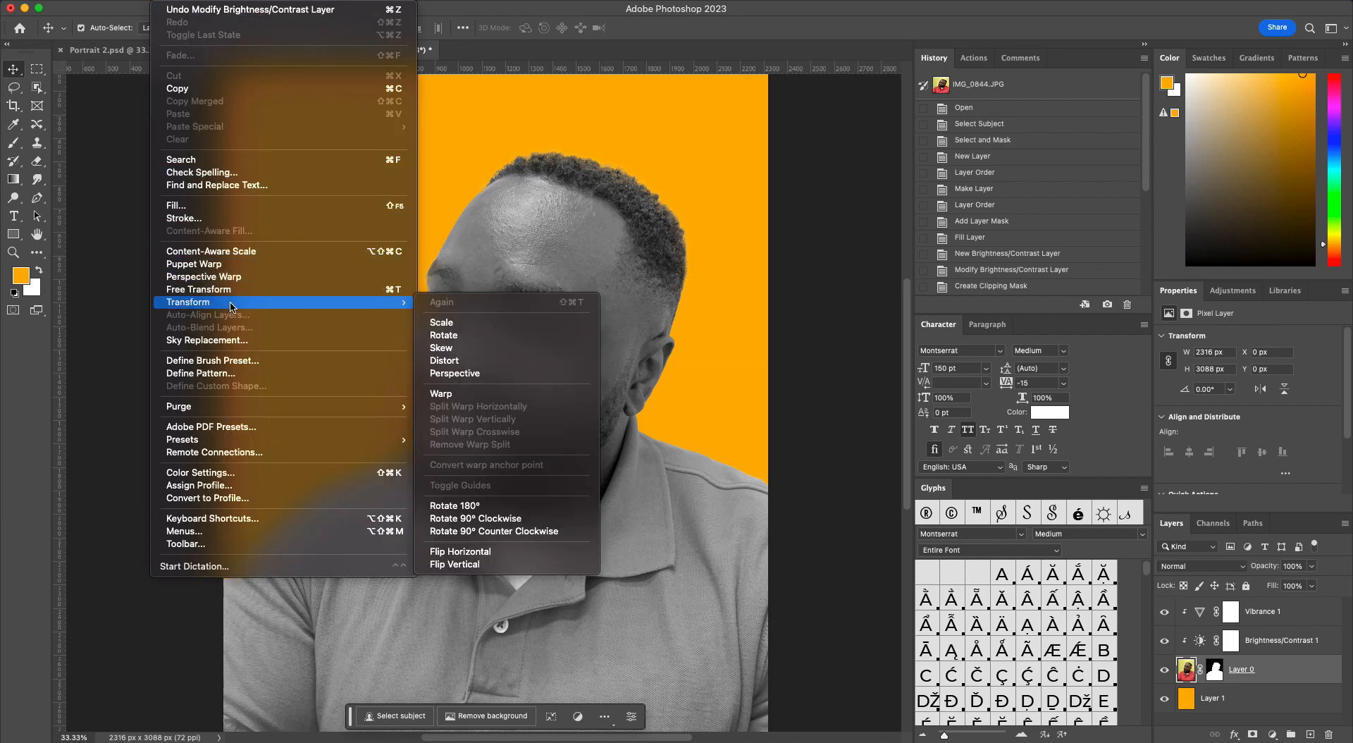
pyautogui.click(466, 322)
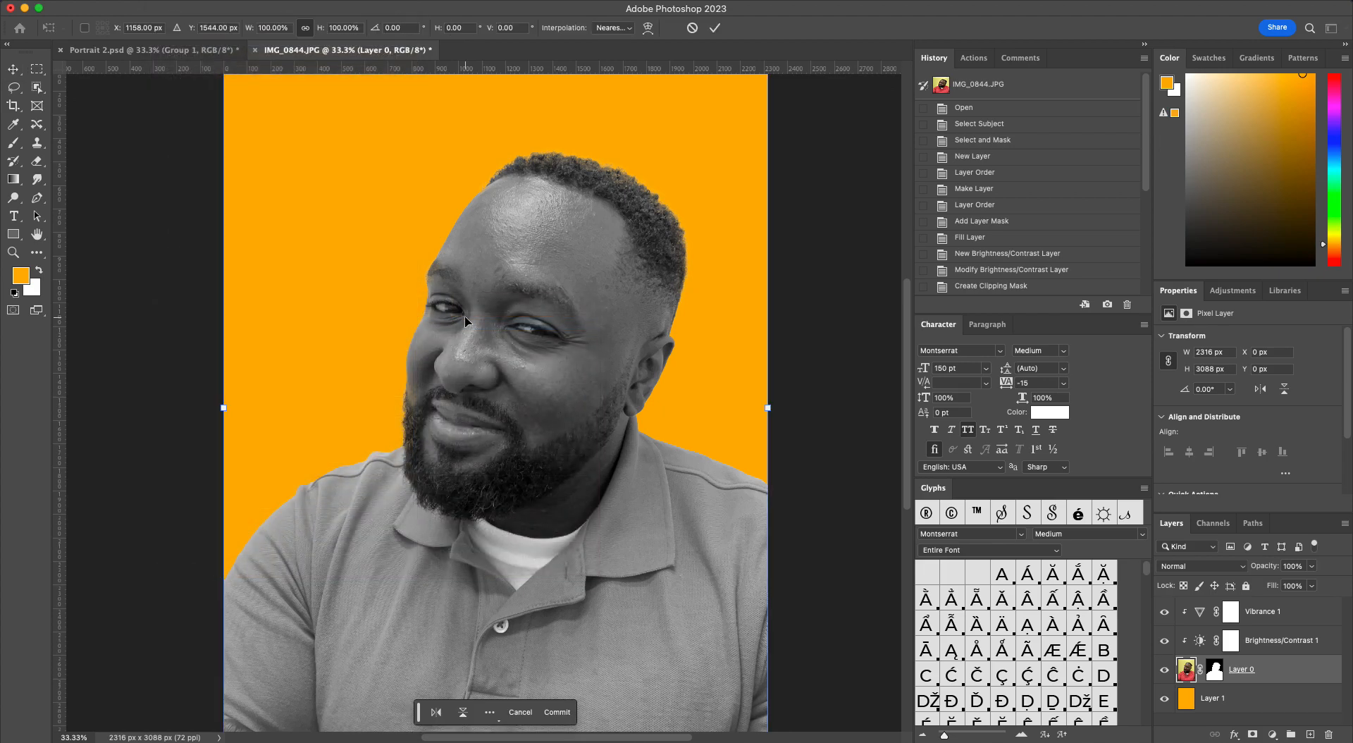
pyautogui.rightClick(559, 346)
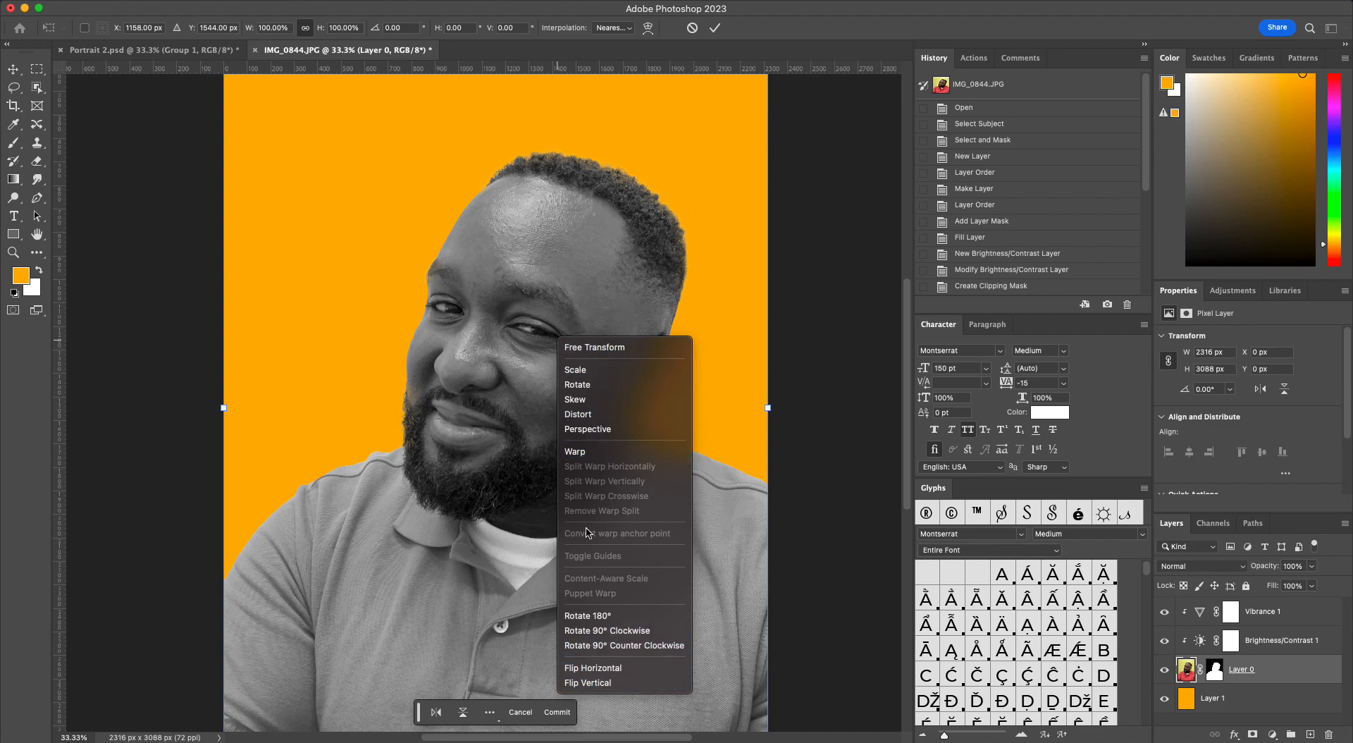
pyautogui.click(830, 304)
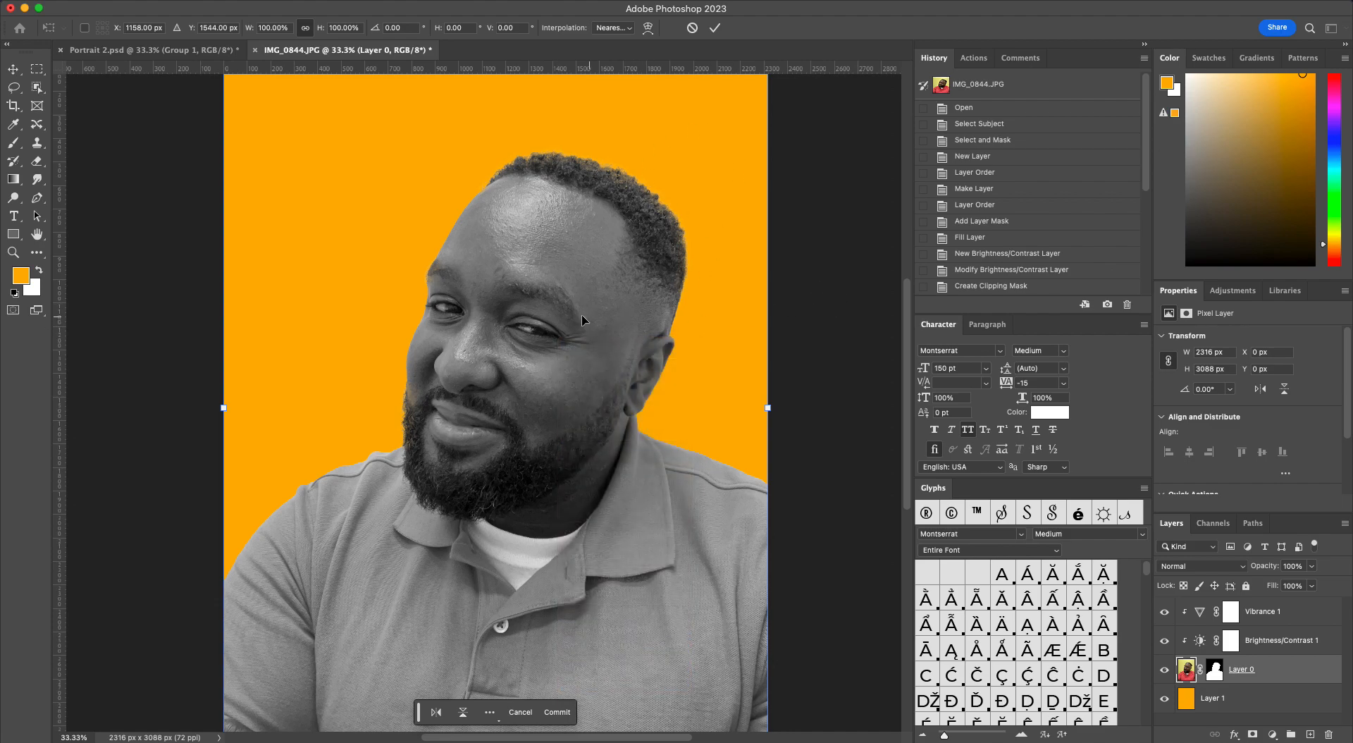
pyautogui.rightClick(525, 273)
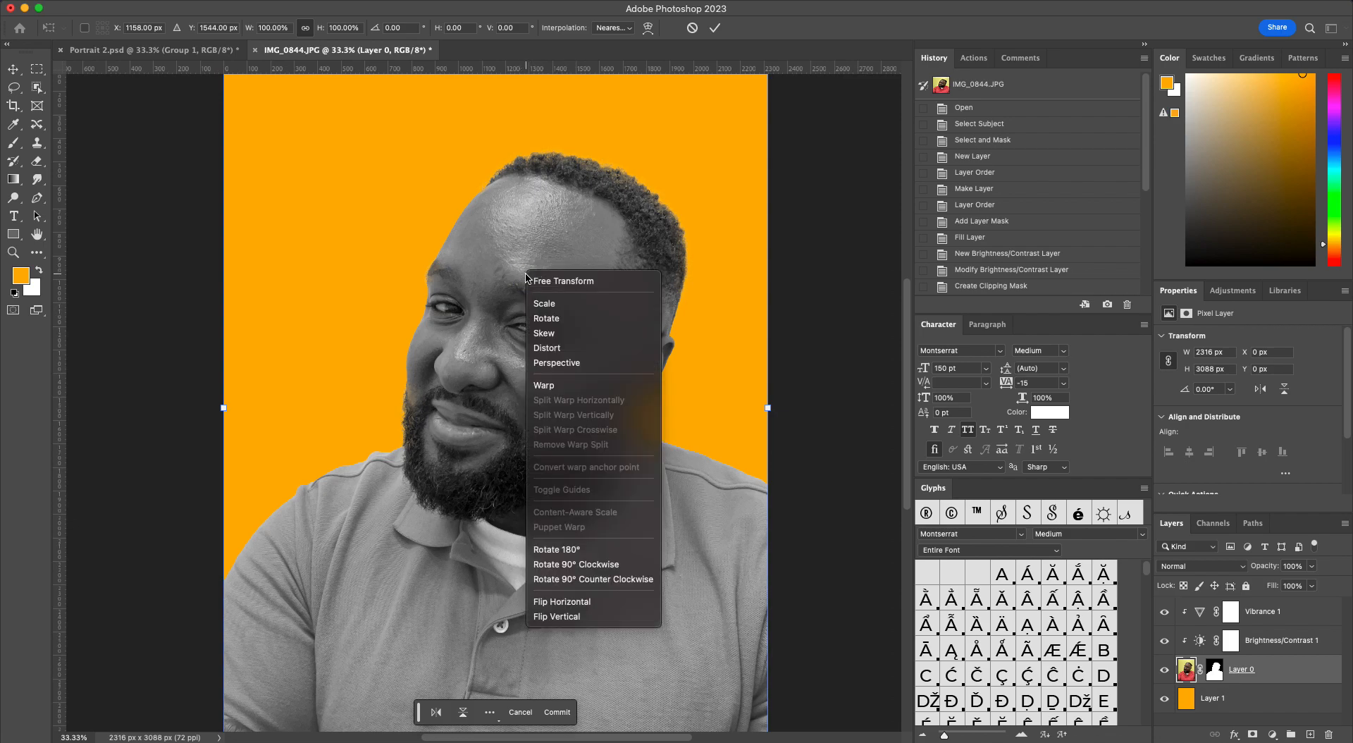
pyautogui.click(573, 607)
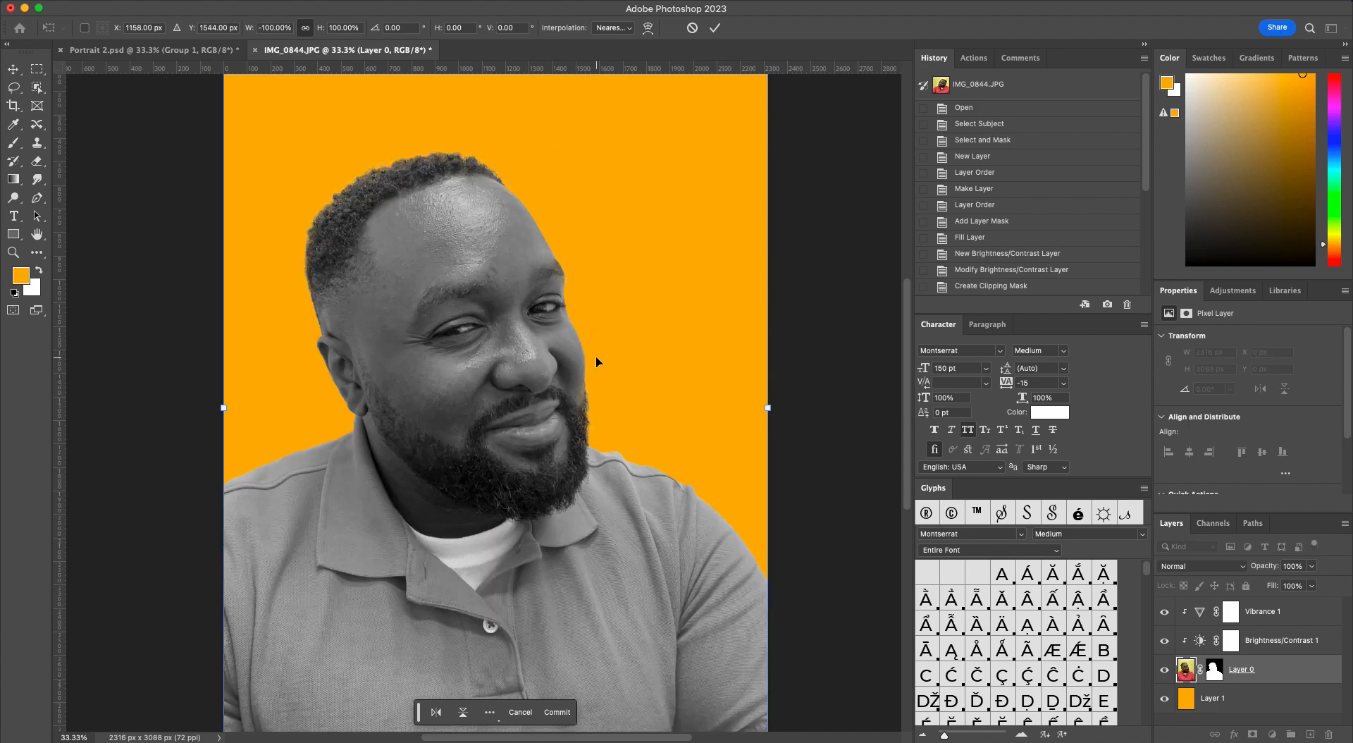
pyautogui.press('Return')
# Scale the man's cutout on Layer 0 to about 70% and position it near the canvas centre, leaving orange around it.
pyautogui.moveTo(452, 346); pyautogui.dragTo(483, 342)
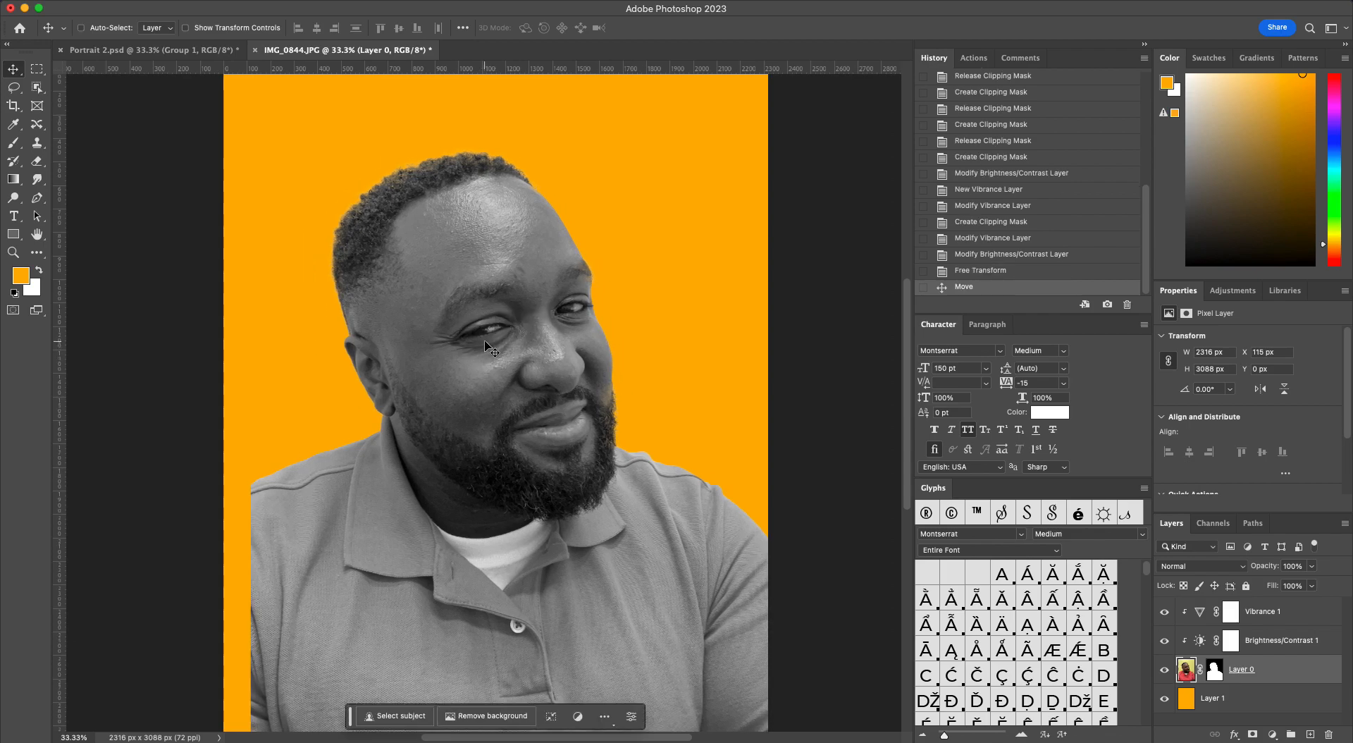
pyautogui.hotkey('ctrl', 't')
pyautogui.moveTo(792, 408); pyautogui.dragTo(531, 431)
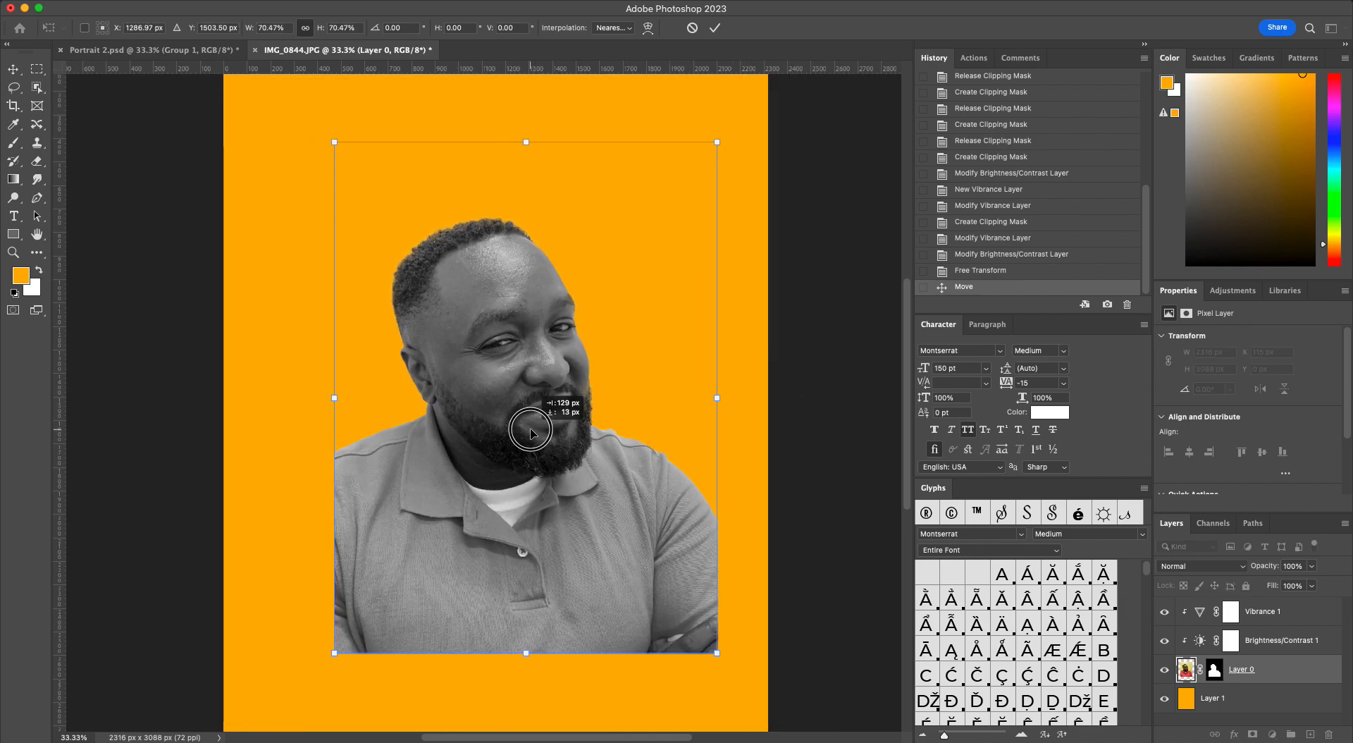
pyautogui.press('Return')
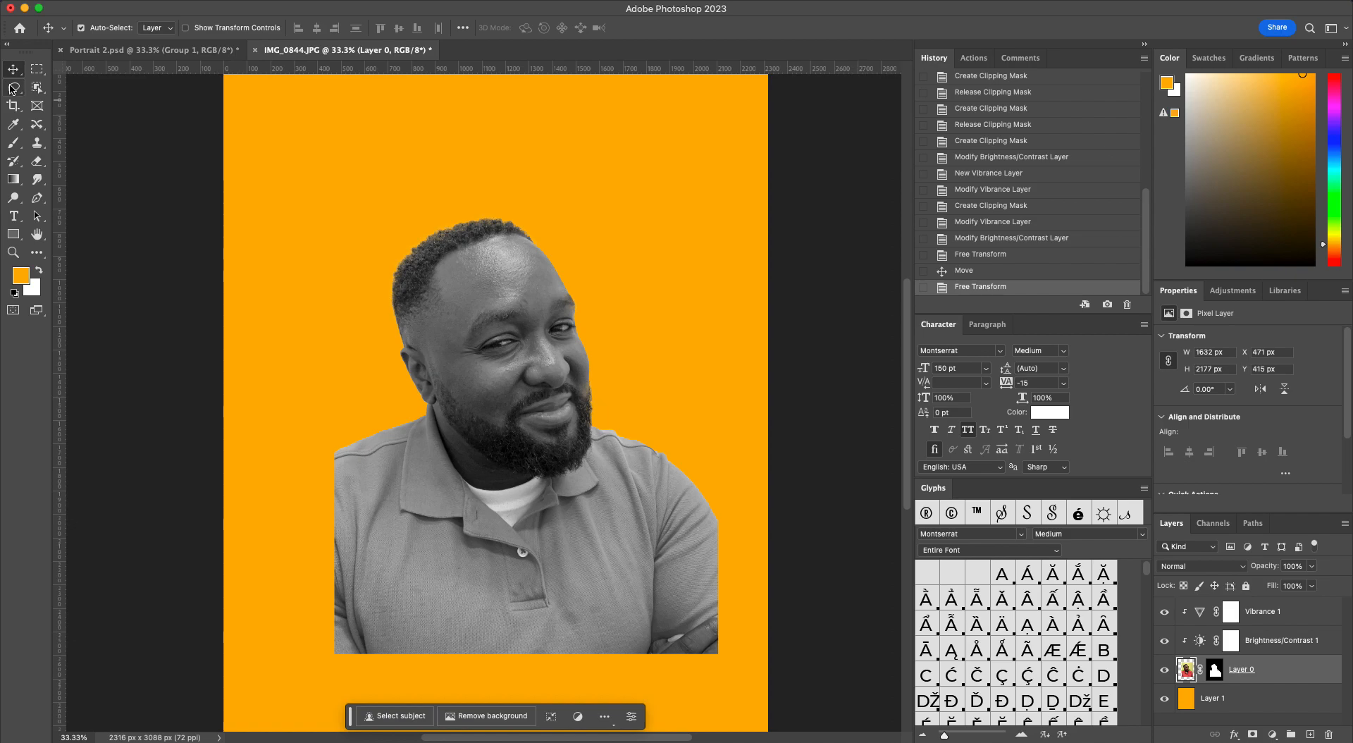
# Draw a near-circular elliptical selection about 1473 × 1463 px and position it over the man's face and upper body.
pyautogui.moveTo(36, 68); pyautogui.dragTo(89, 86)
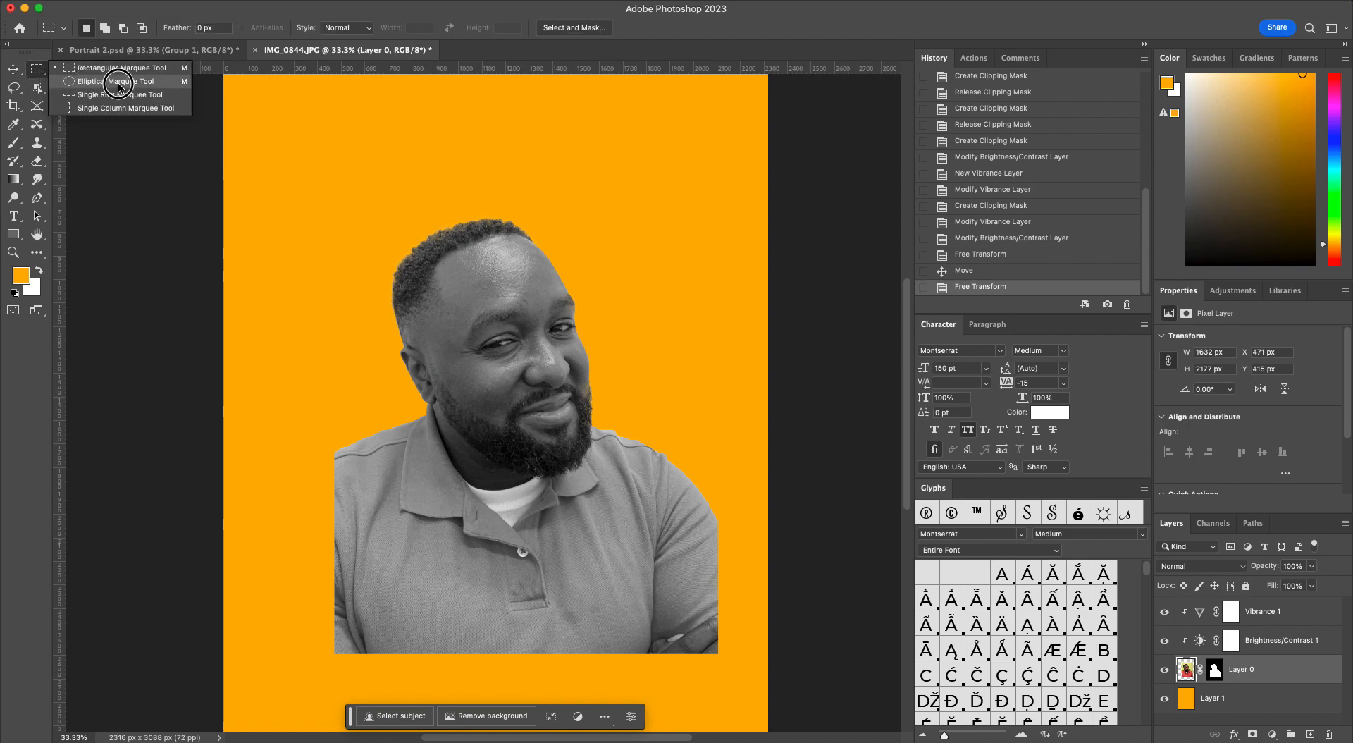
pyautogui.click(118, 82)
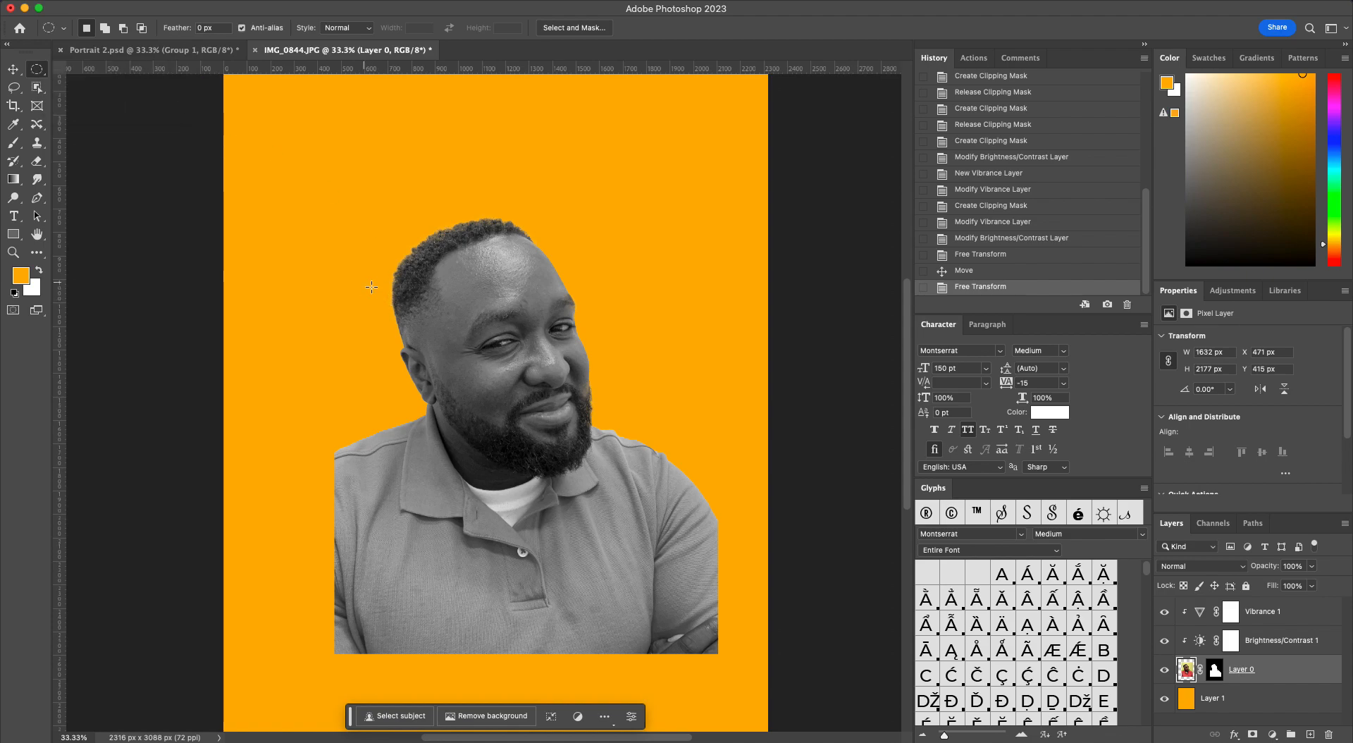
pyautogui.moveTo(403, 272); pyautogui.dragTo(739, 606)
pyautogui.moveTo(731, 381); pyautogui.dragTo(673, 378)
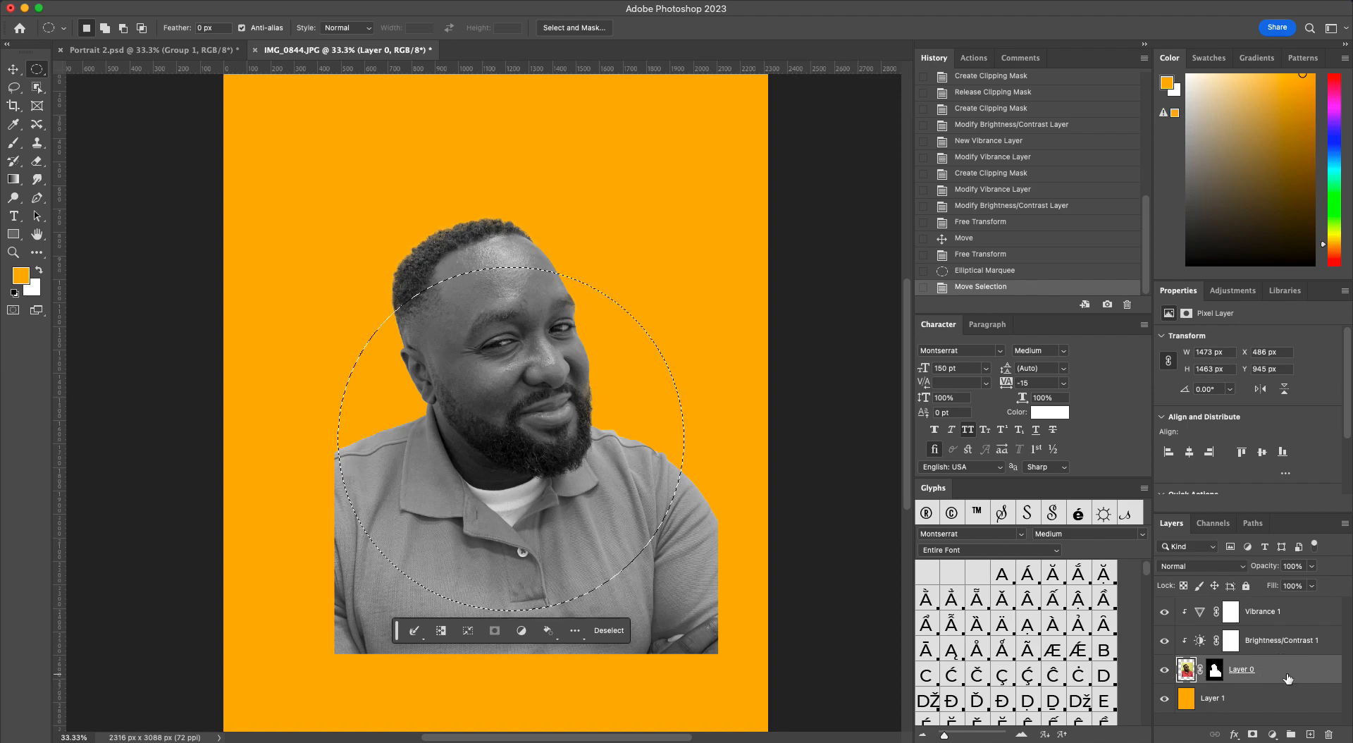
# Try copying the circular area of Layer 0 to a new layer and duplicating Layer 0, undoing each attempt.
pyautogui.hotkey('ctrl', 'j')
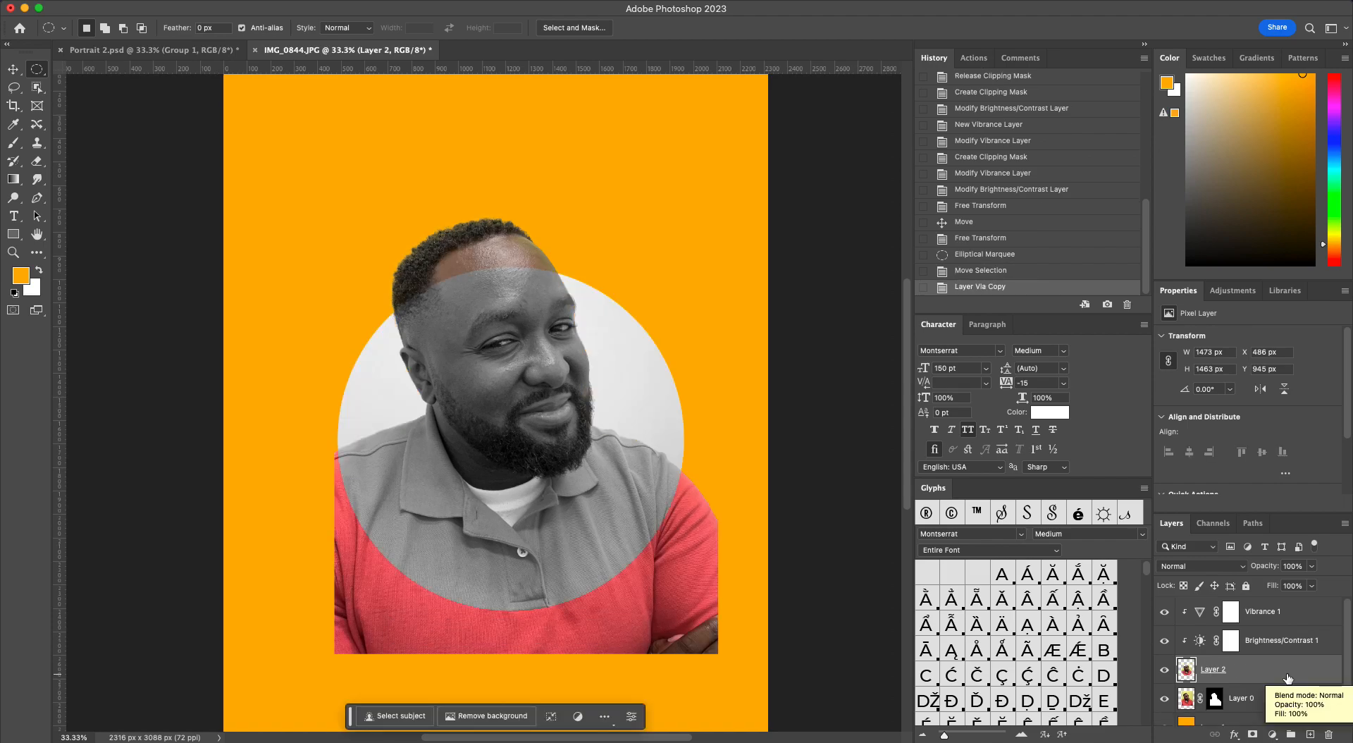
pyautogui.hotkey('ctrl', 'z')
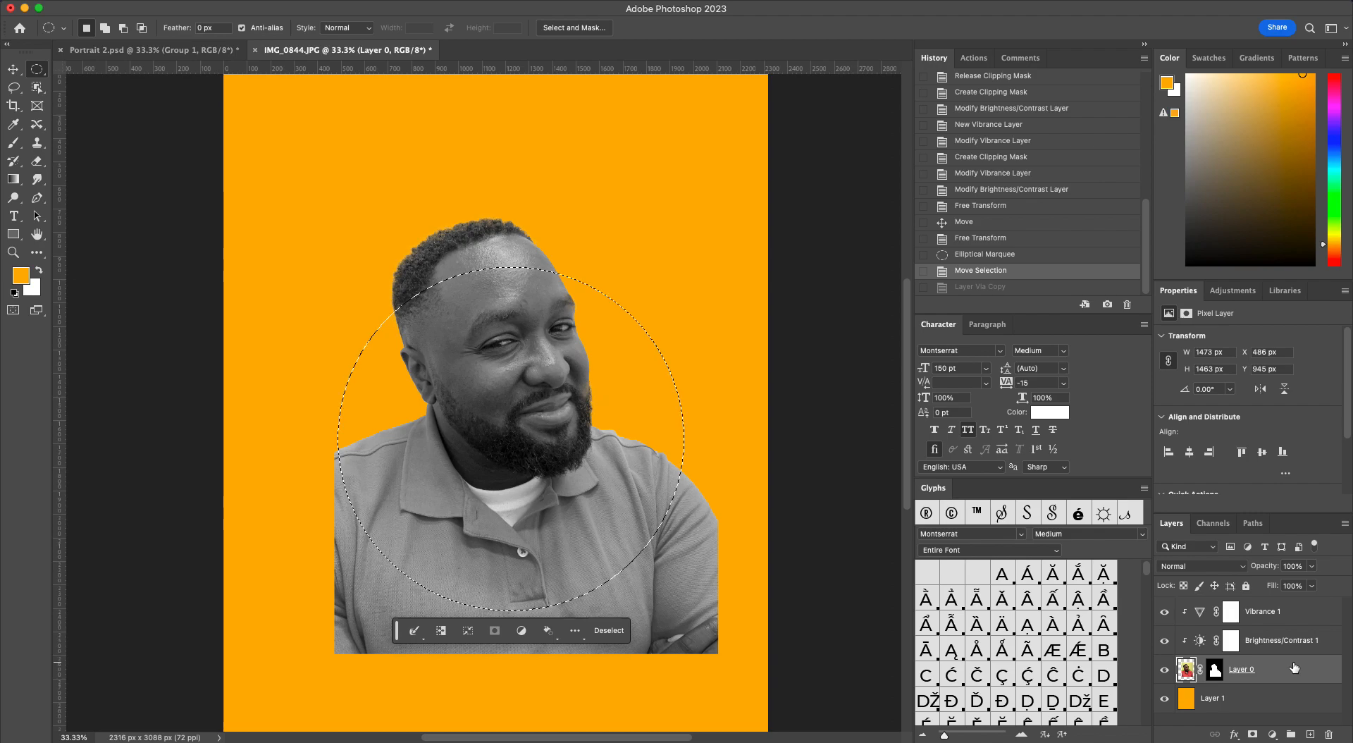
pyautogui.rightClick(1295, 667)
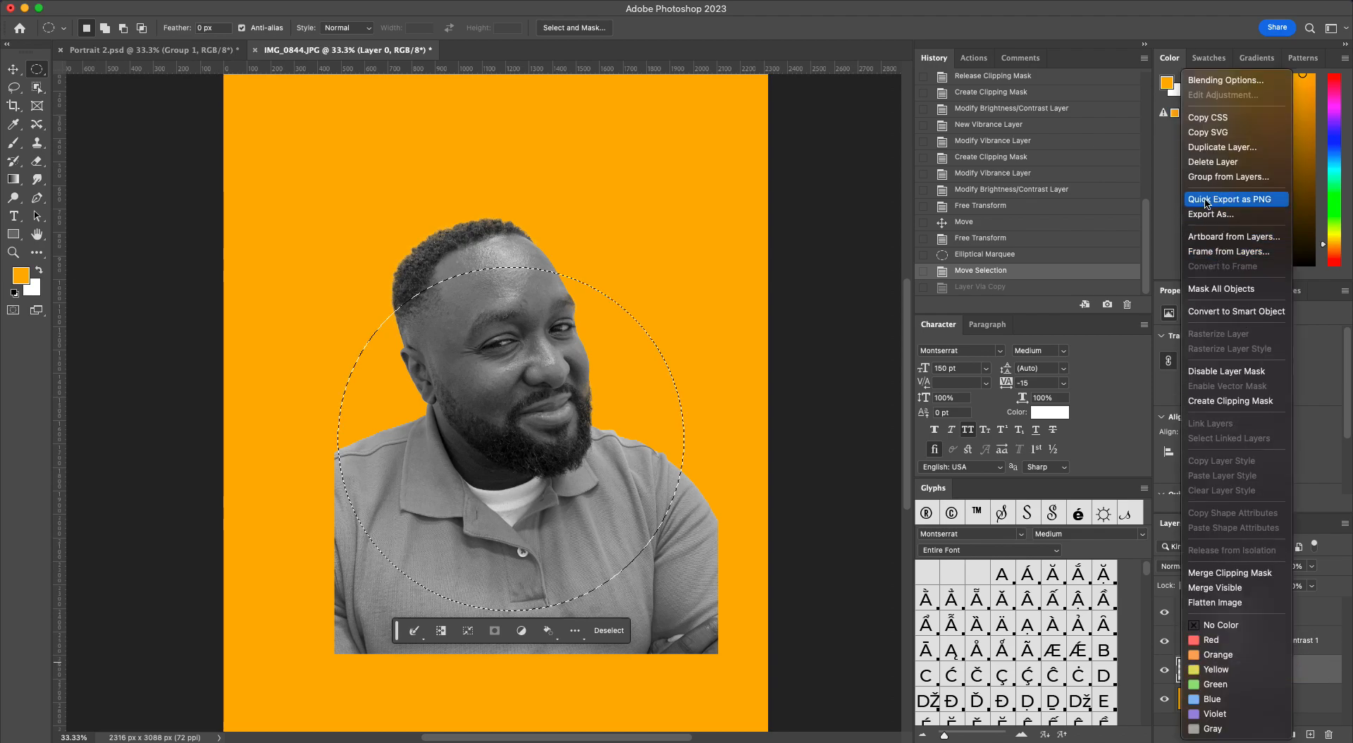
pyautogui.click(1200, 147)
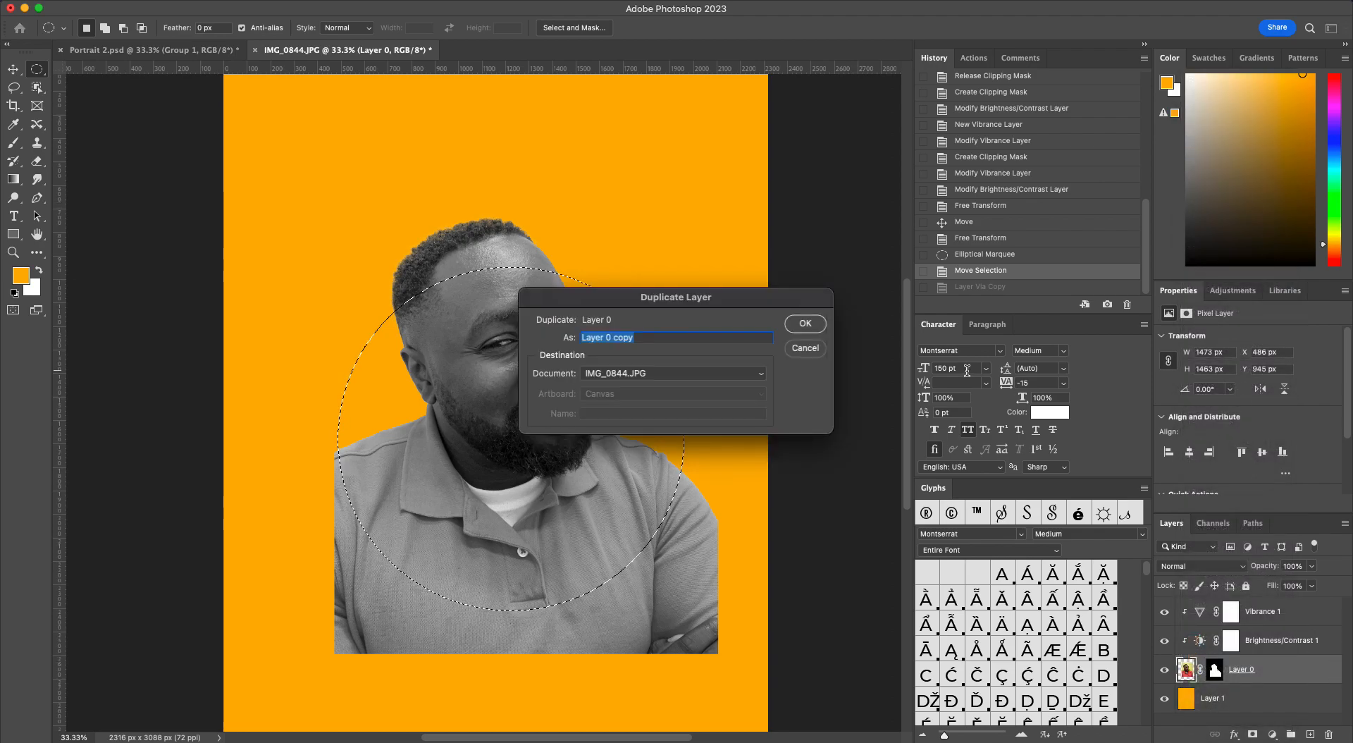
pyautogui.click(805, 324)
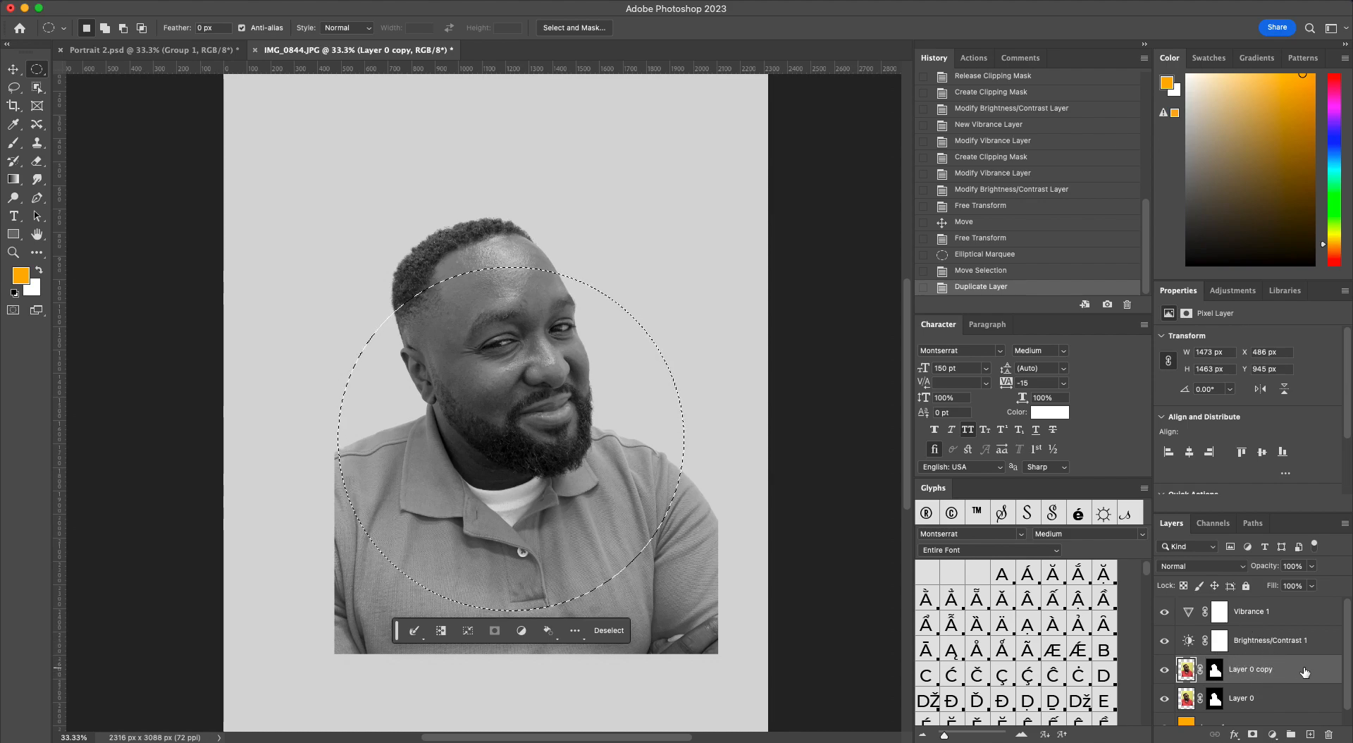
pyautogui.scroll(-1, 1344, 641)
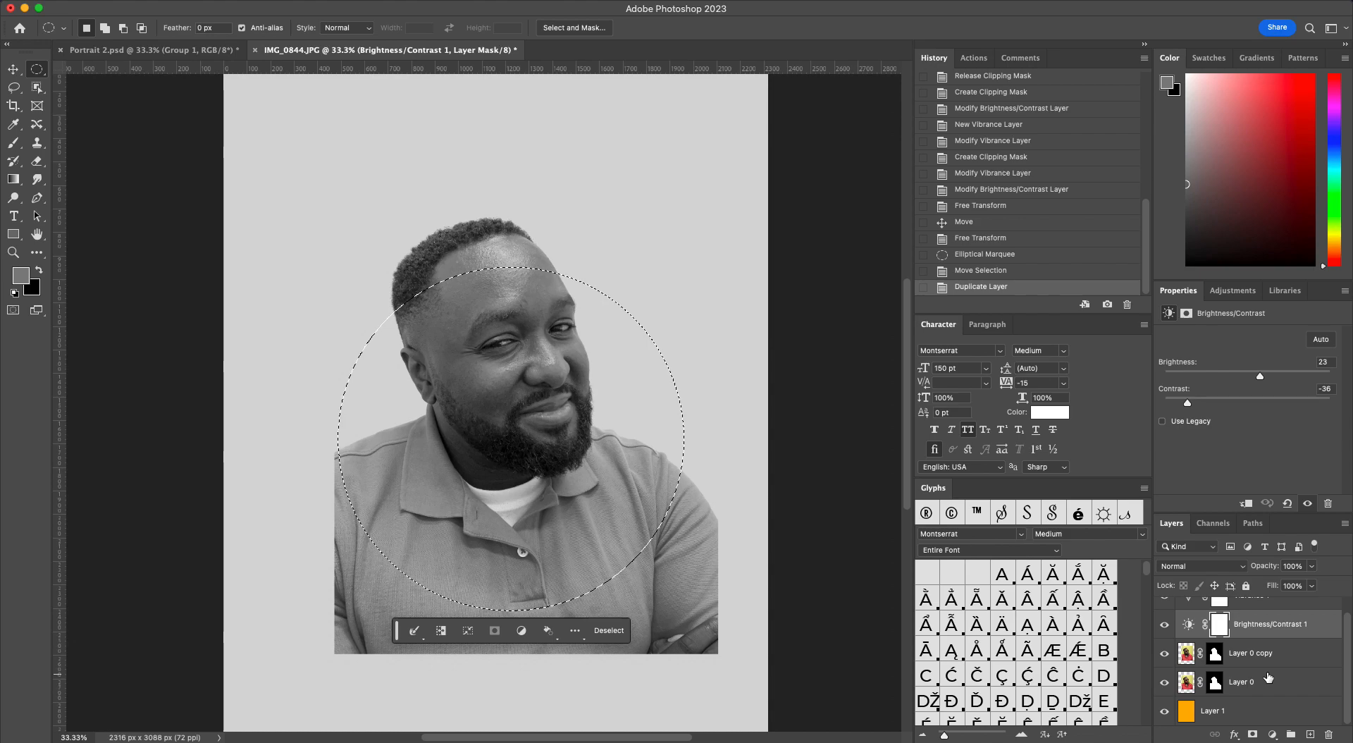
pyautogui.scroll(1, 1263, 662)
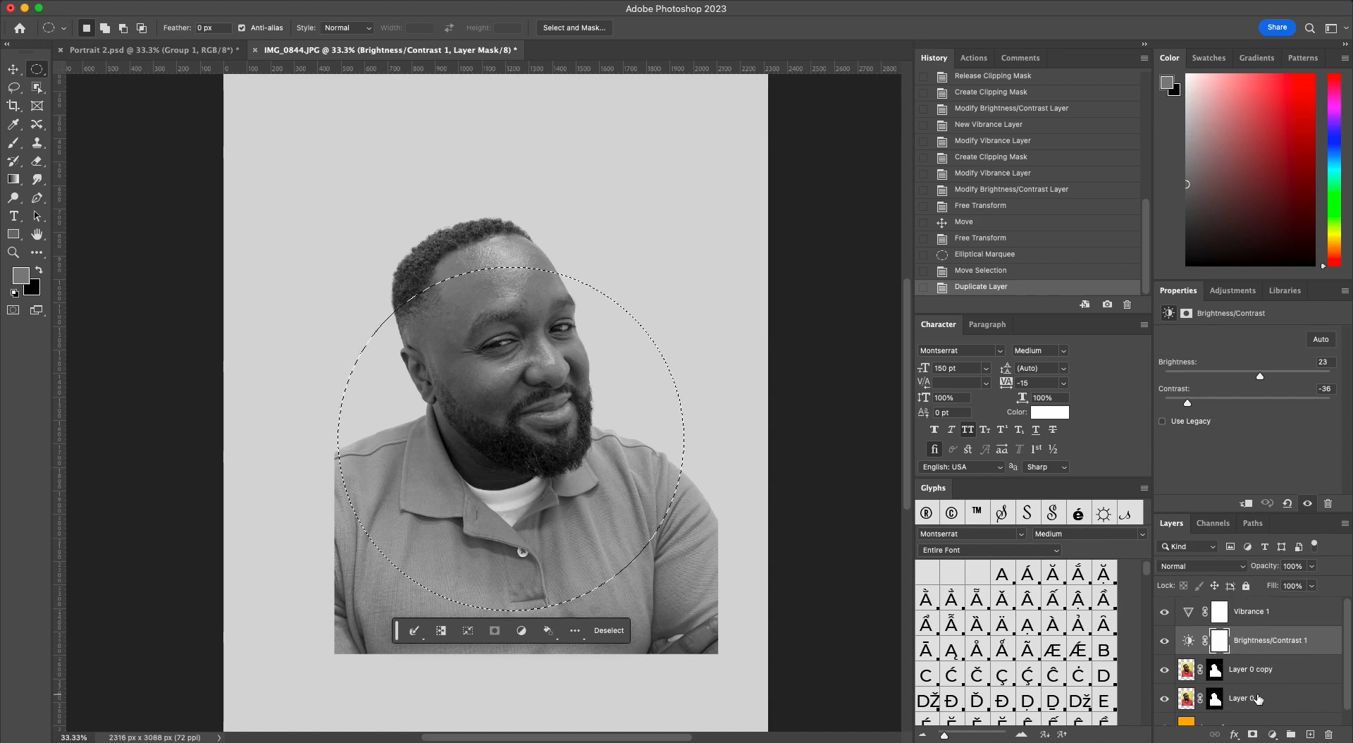
pyautogui.press('super+z')
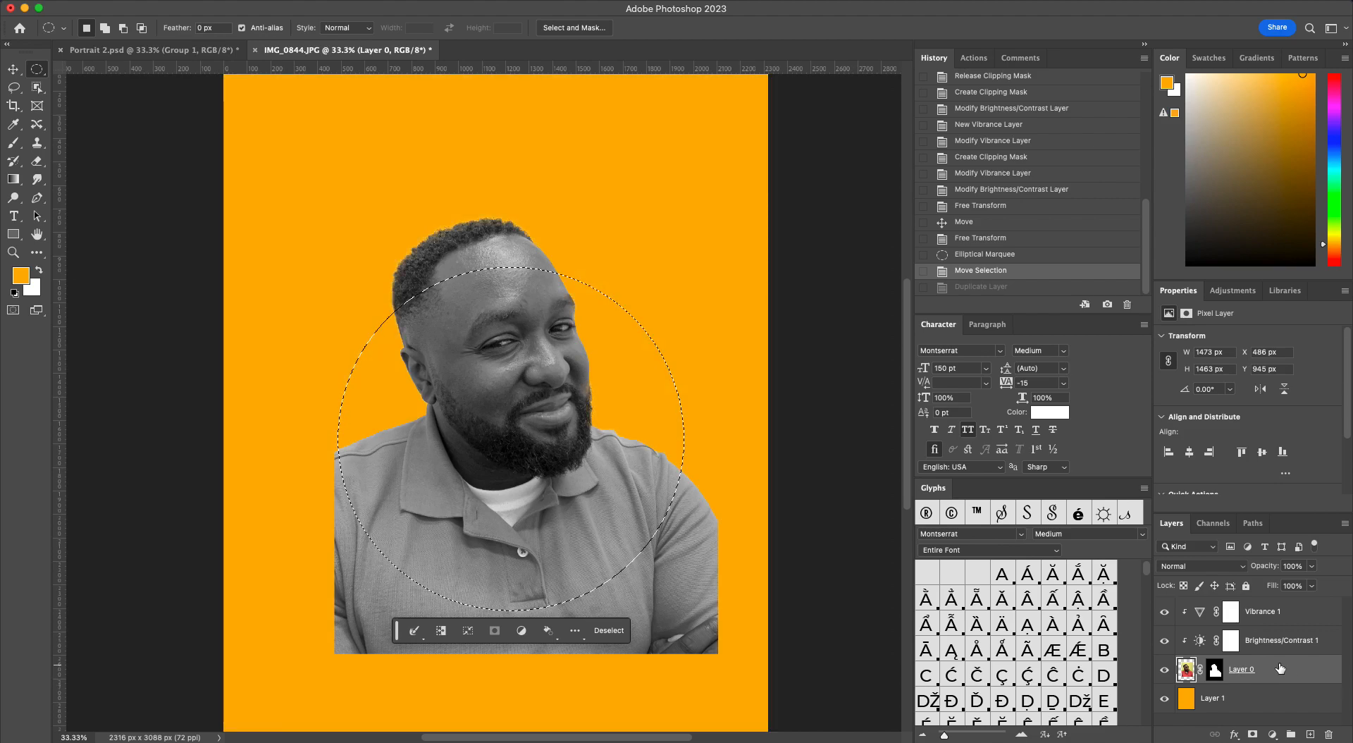
# Convert Layer 0 together with its Brightness/Contrast and Vibrance adjustments into one smart object.
pyautogui.keyDown('shift'); pyautogui.click(1277, 611); pyautogui.keyUp('shift')
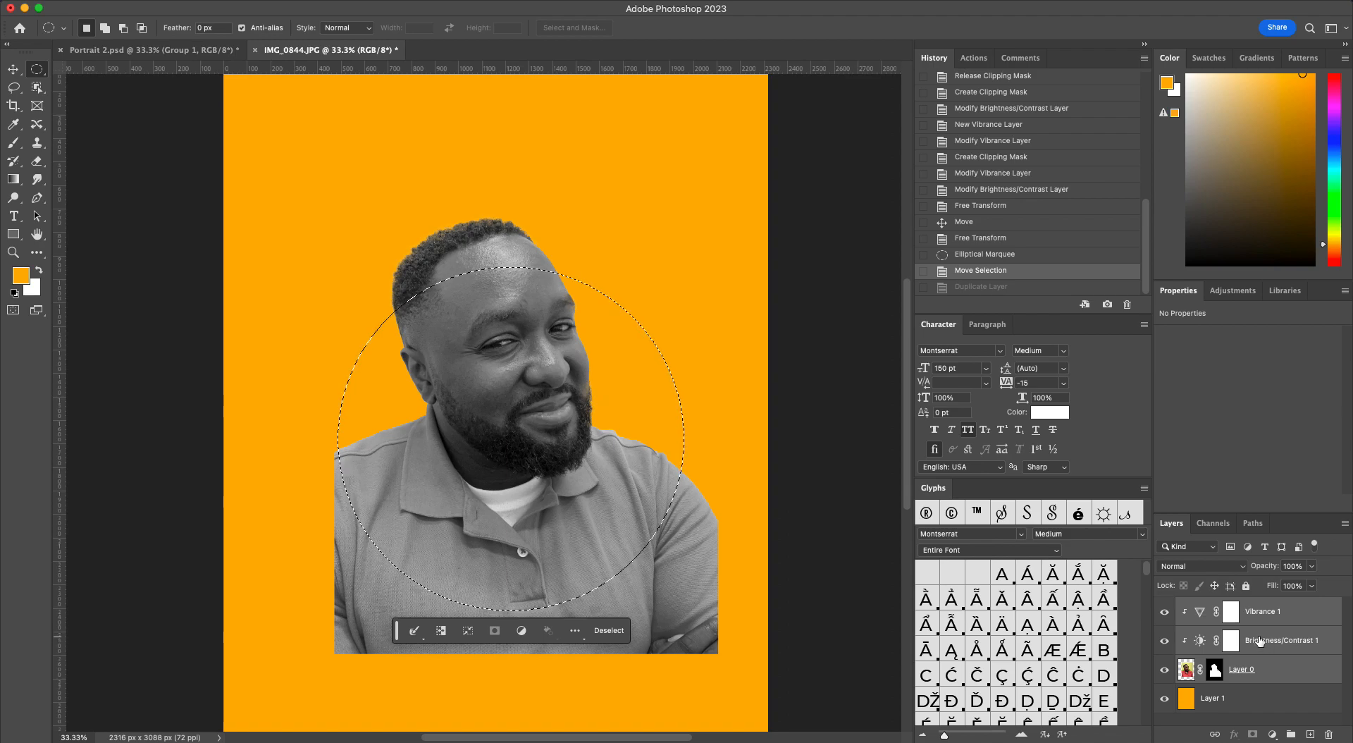
pyautogui.rightClick(1264, 641)
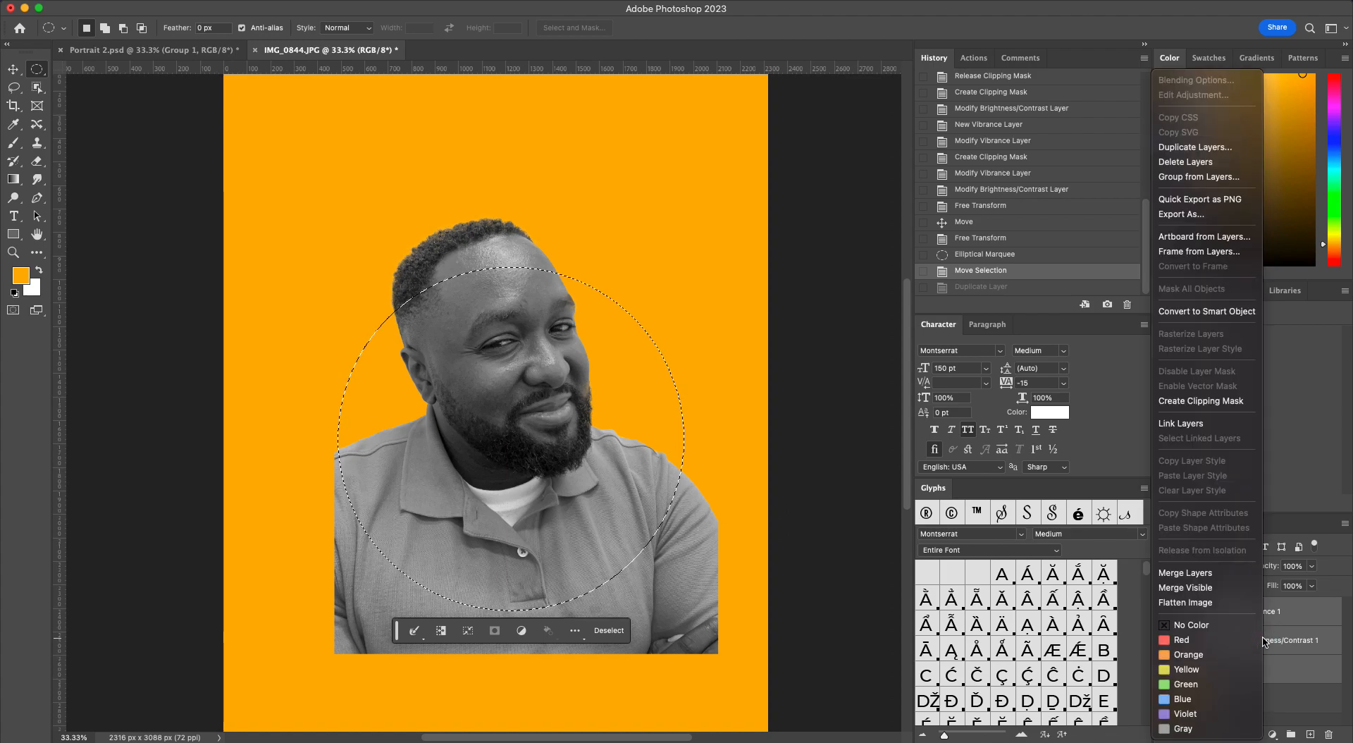
pyautogui.click(1188, 312)
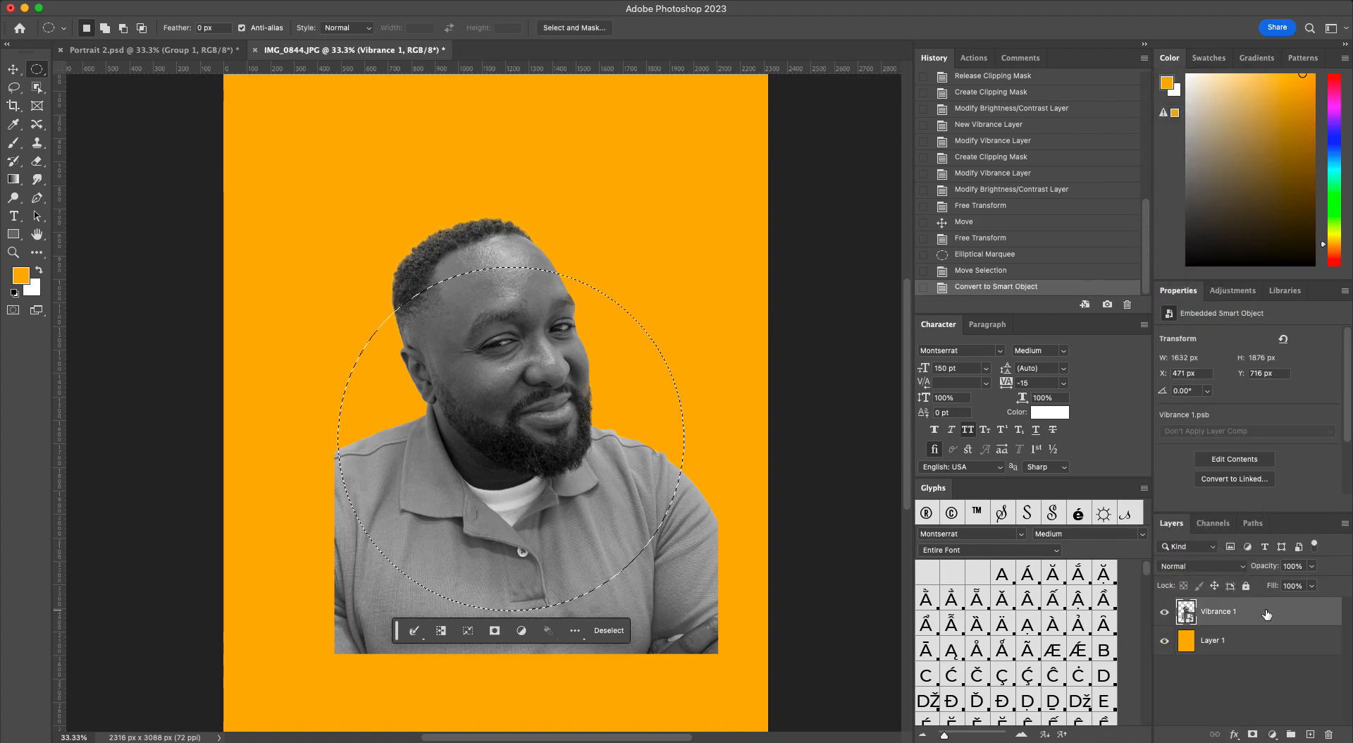
# Duplicate the man's smart object layer within IMG_0844.JPG, keeping the default copy name.
pyautogui.rightClick(1266, 615)
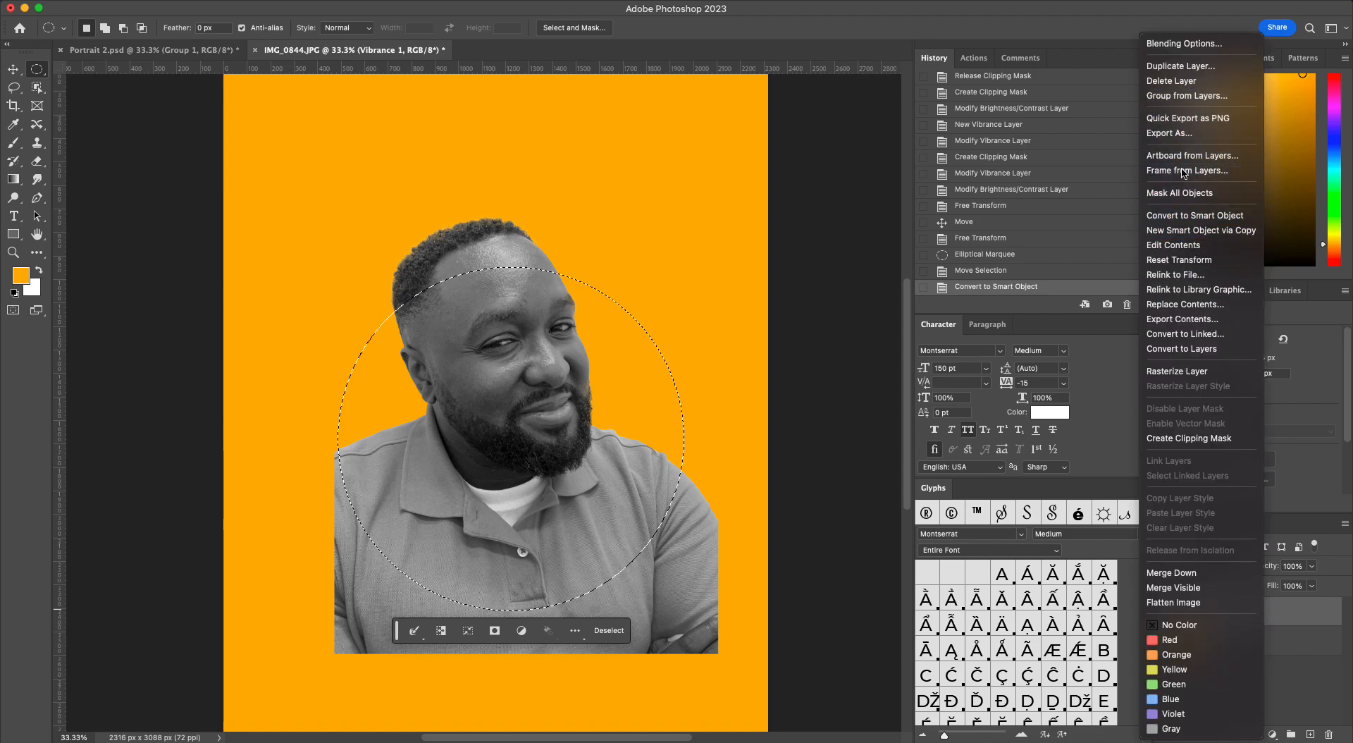
pyautogui.click(1181, 66)
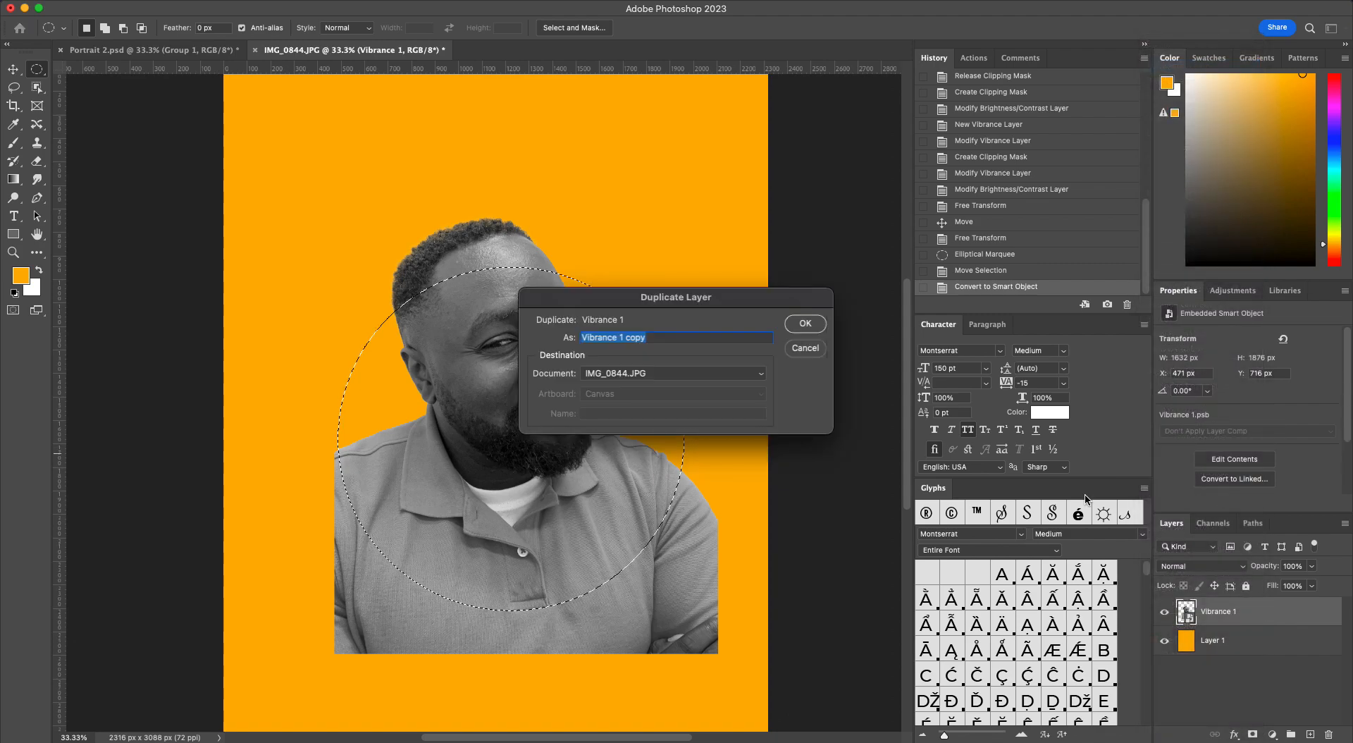
pyautogui.click(804, 323)
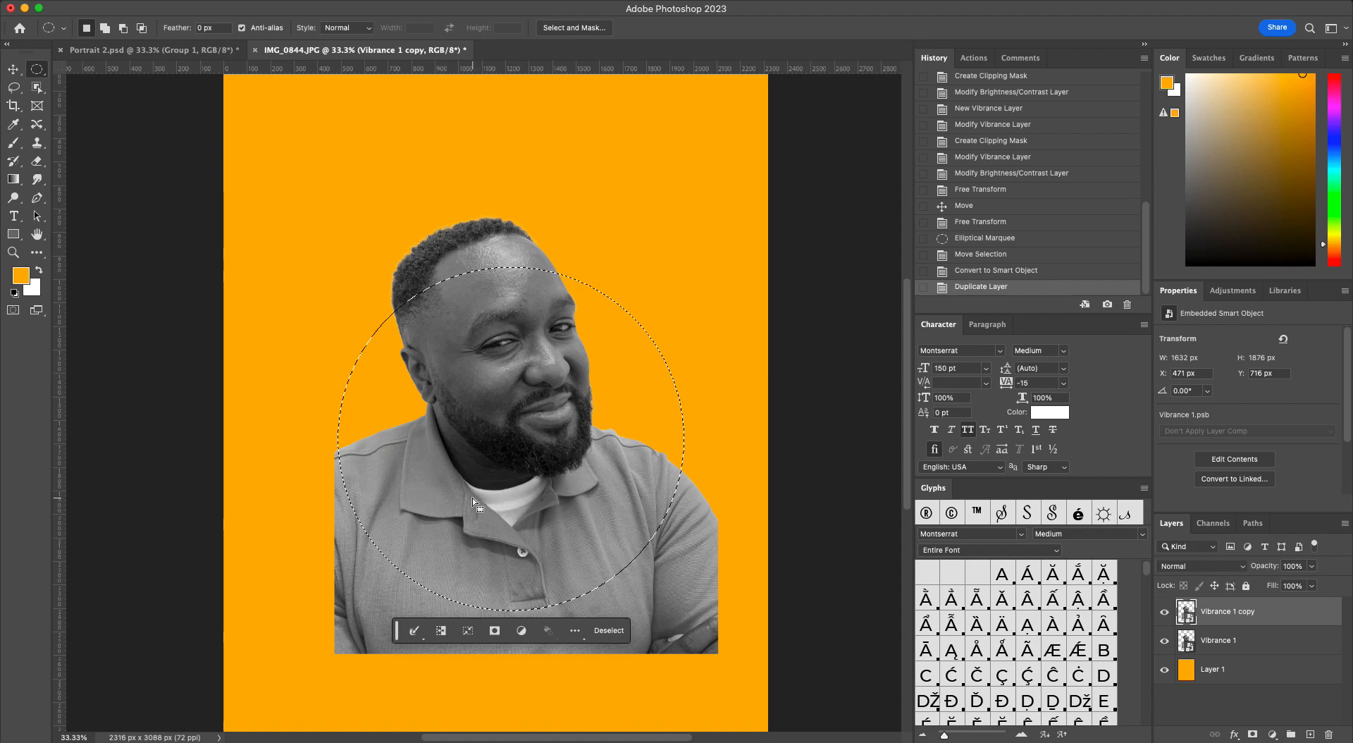
# Mask the lower smart object with the circular selection, and briefly hide the upper copy to check the circular crop.
pyautogui.click(1234, 641)
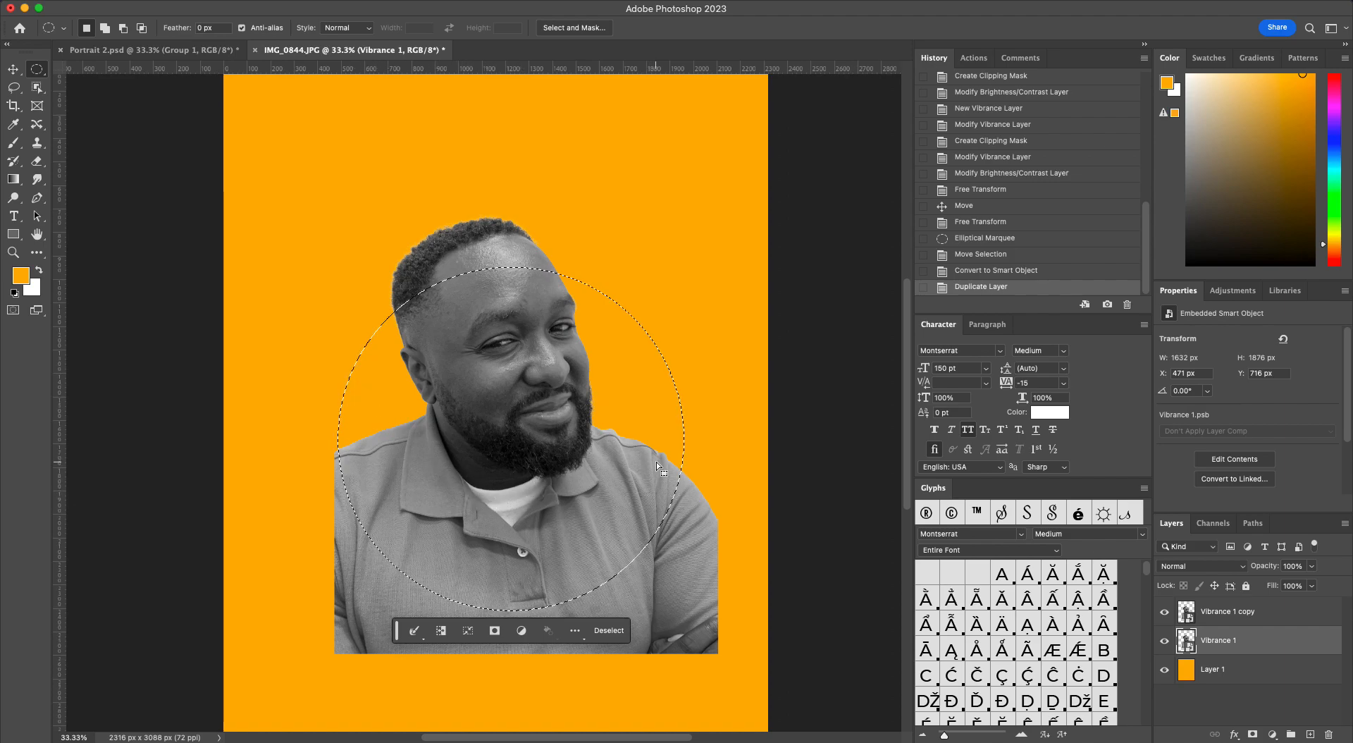
pyautogui.click(1251, 733)
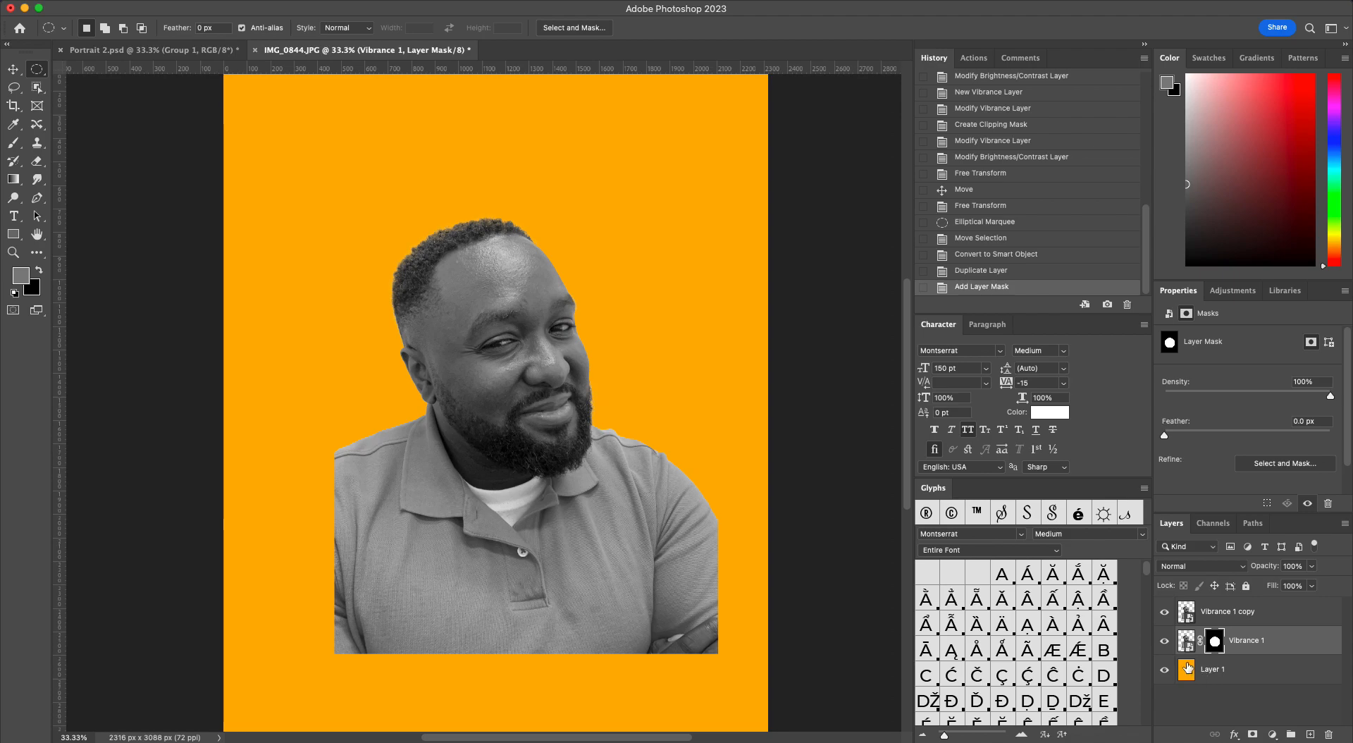
pyautogui.click(1164, 613)
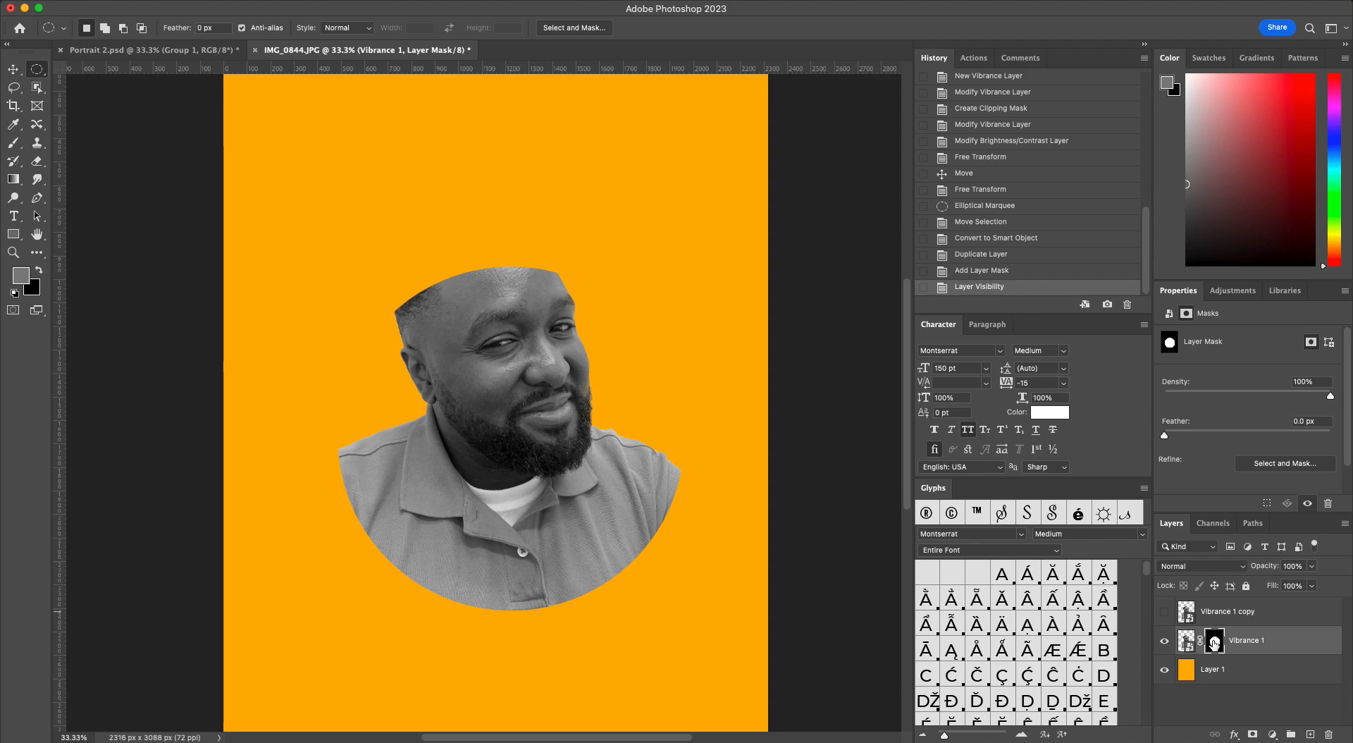
pyautogui.click(1164, 613)
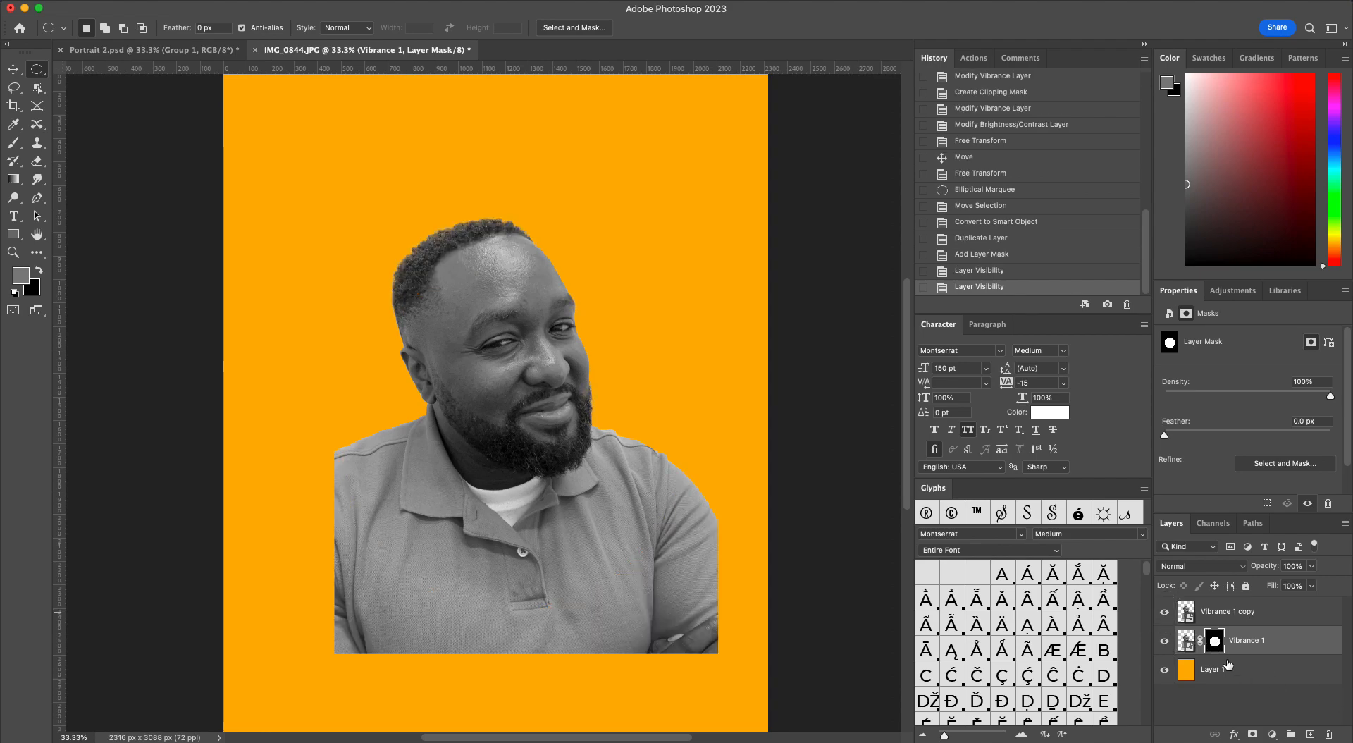
# Load the lower layer's circular mask as a selection while the upper copy is hidden, and show and select the upper copy.
pyautogui.click(1164, 611)
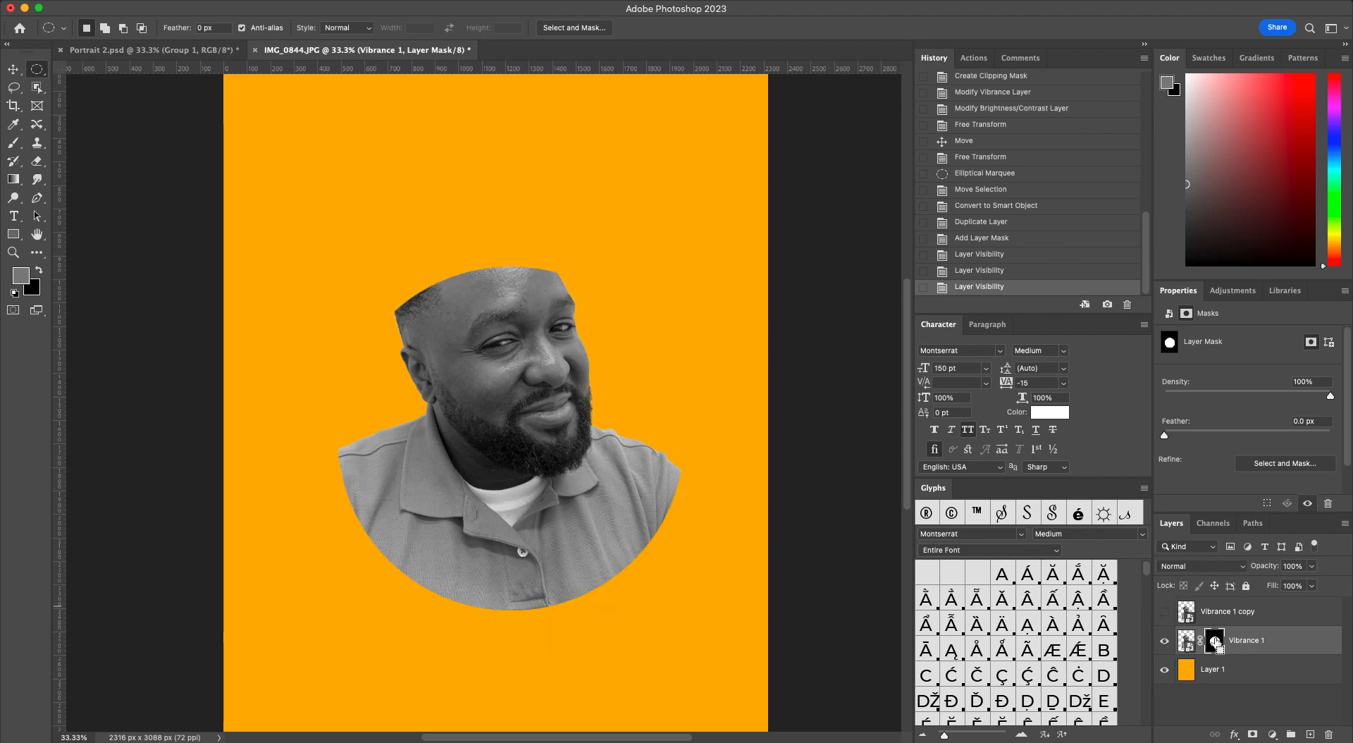
pyautogui.keyDown('super'); pyautogui.click(1214, 641); pyautogui.keyUp('super')
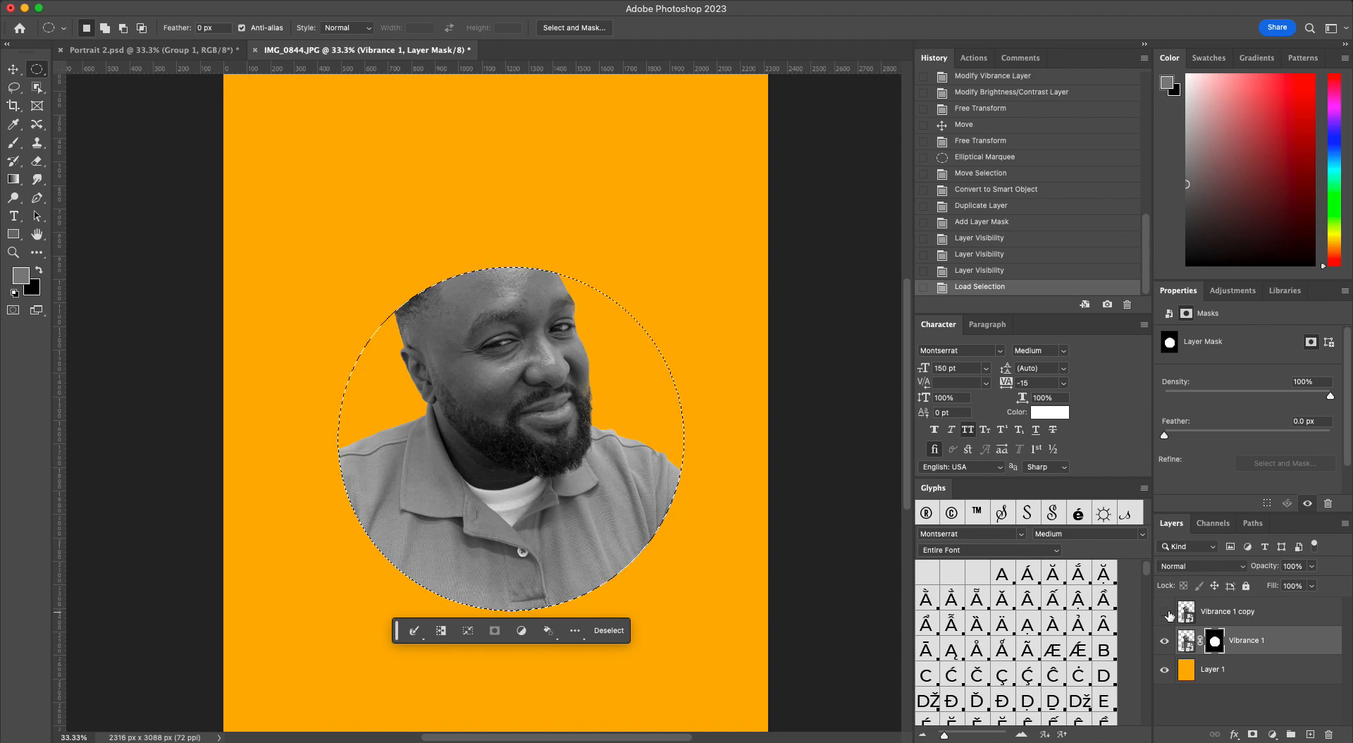
pyautogui.click(1166, 614)
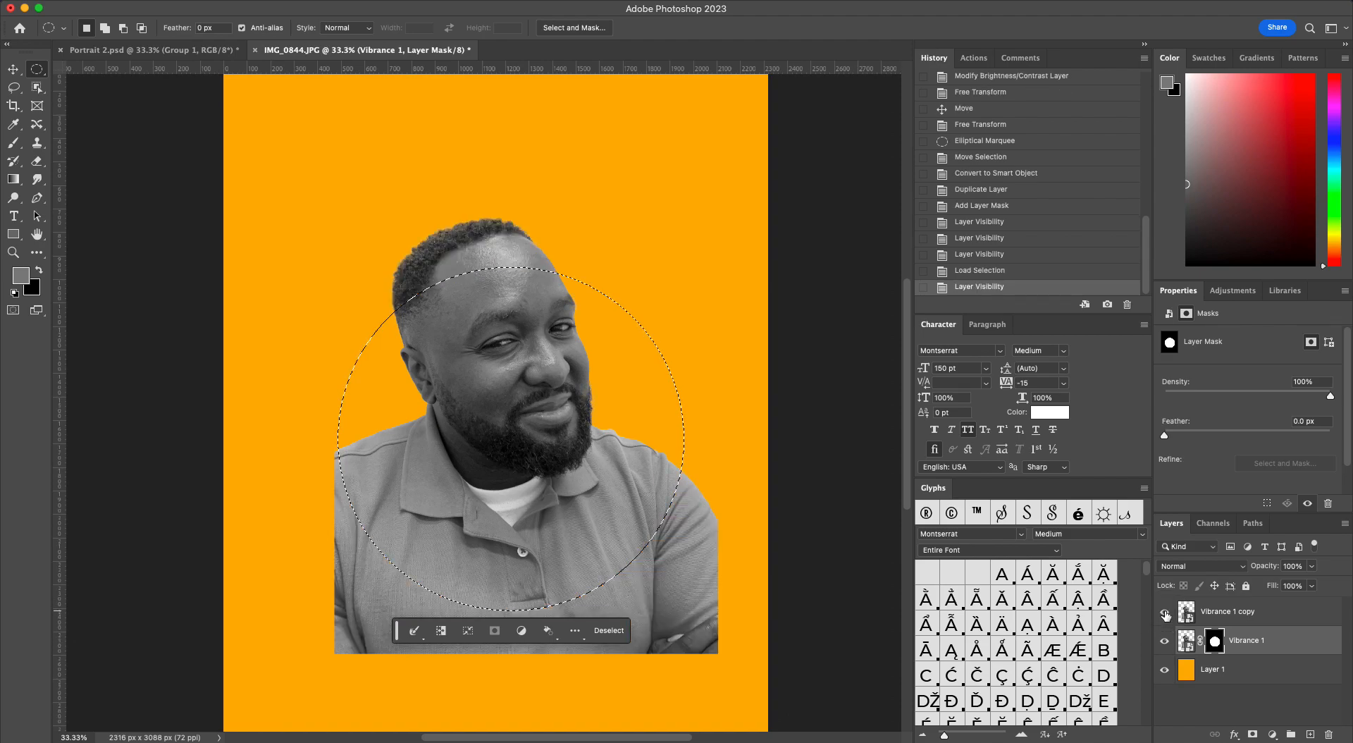
pyautogui.click(1240, 613)
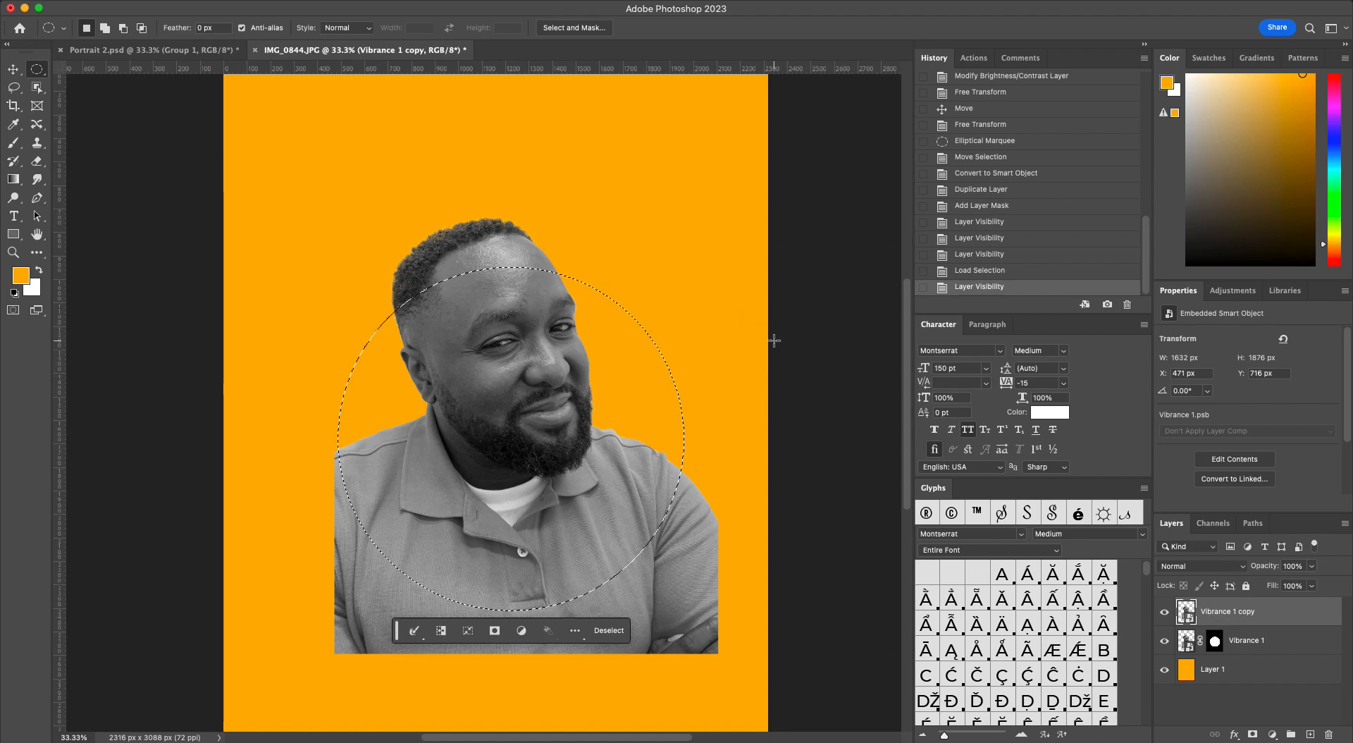
# Invert the circular selection so that everything outside the circle is selected.
pyautogui.click(313, 2)
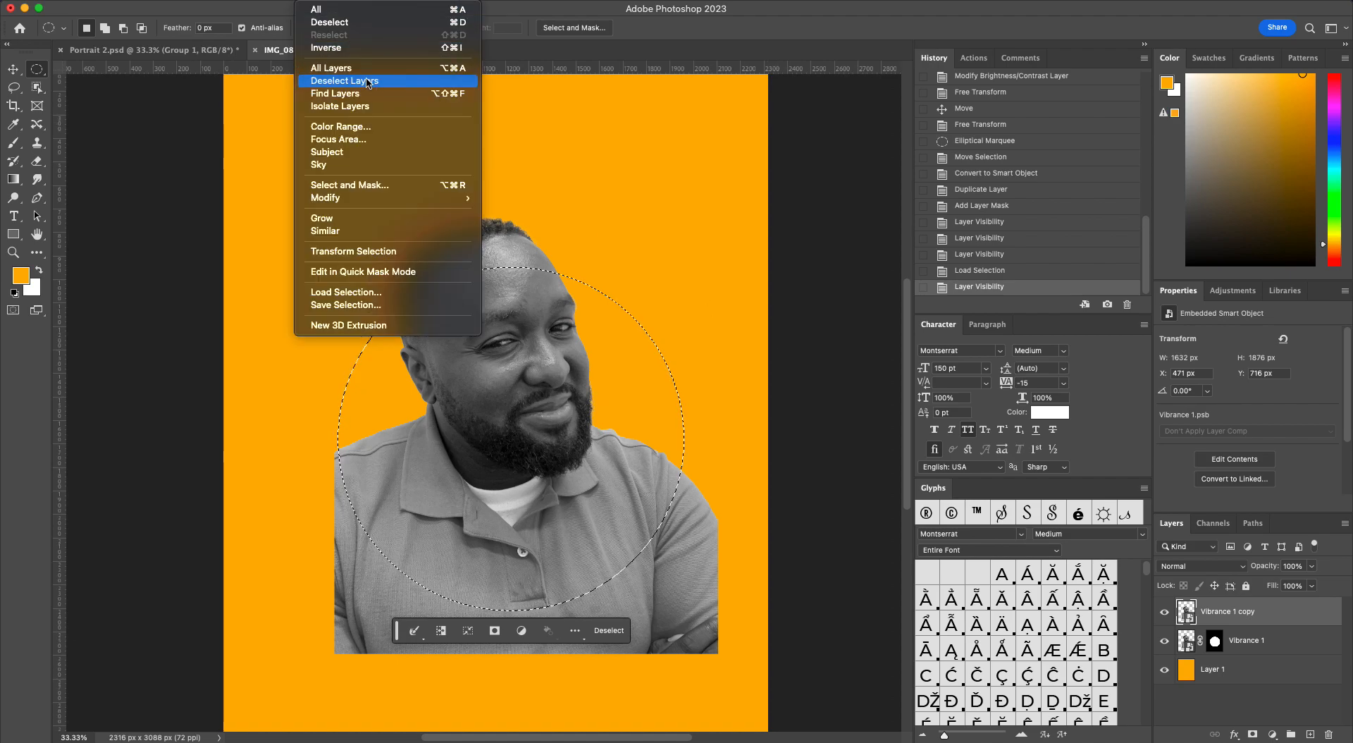
pyautogui.click(354, 48)
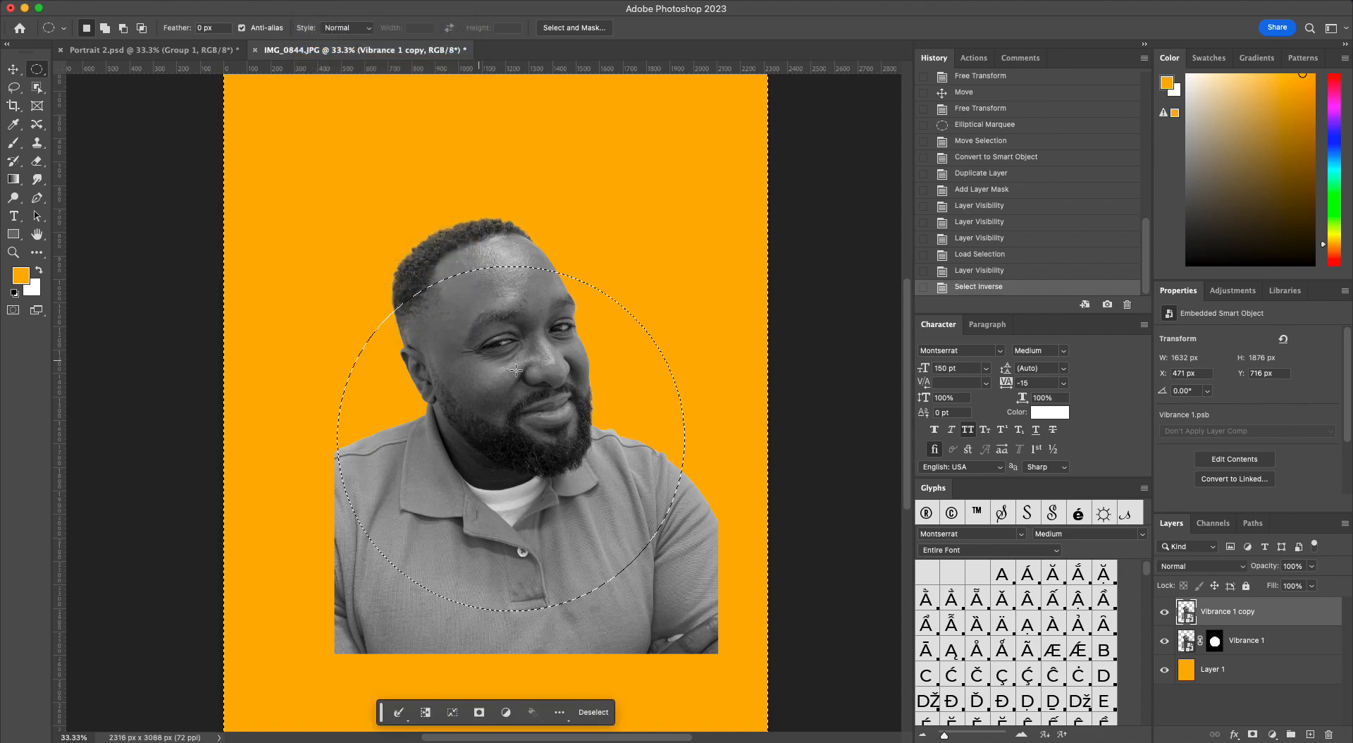
pyautogui.press('q')
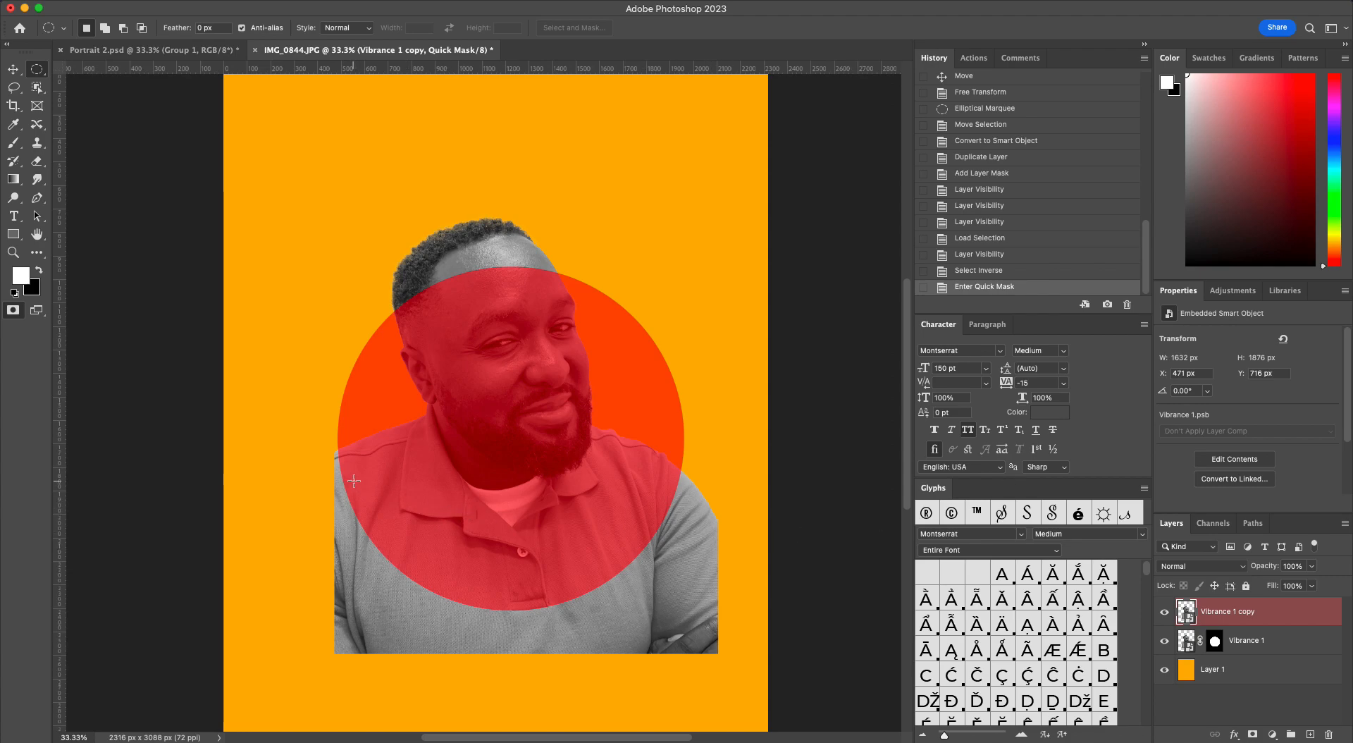
pyautogui.click(37, 161)
pyautogui.moveTo(328, 468)
pyautogui.mouseDown()
pyautogui.moveTo(373, 589)
pyautogui.moveTo(340, 589)
pyautogui.moveTo(331, 648)
pyautogui.moveTo(361, 573)
pyautogui.moveTo(366, 603)
pyautogui.moveTo(380, 593)
pyautogui.moveTo(381, 614)
pyautogui.moveTo(436, 640)
pyautogui.moveTo(363, 649)
pyautogui.moveTo(560, 609)
pyautogui.moveTo(537, 615)
pyautogui.moveTo(596, 620)
pyautogui.moveTo(588, 640)
pyautogui.moveTo(614, 648)
pyautogui.moveTo(615, 613)
pyautogui.mouseUp()
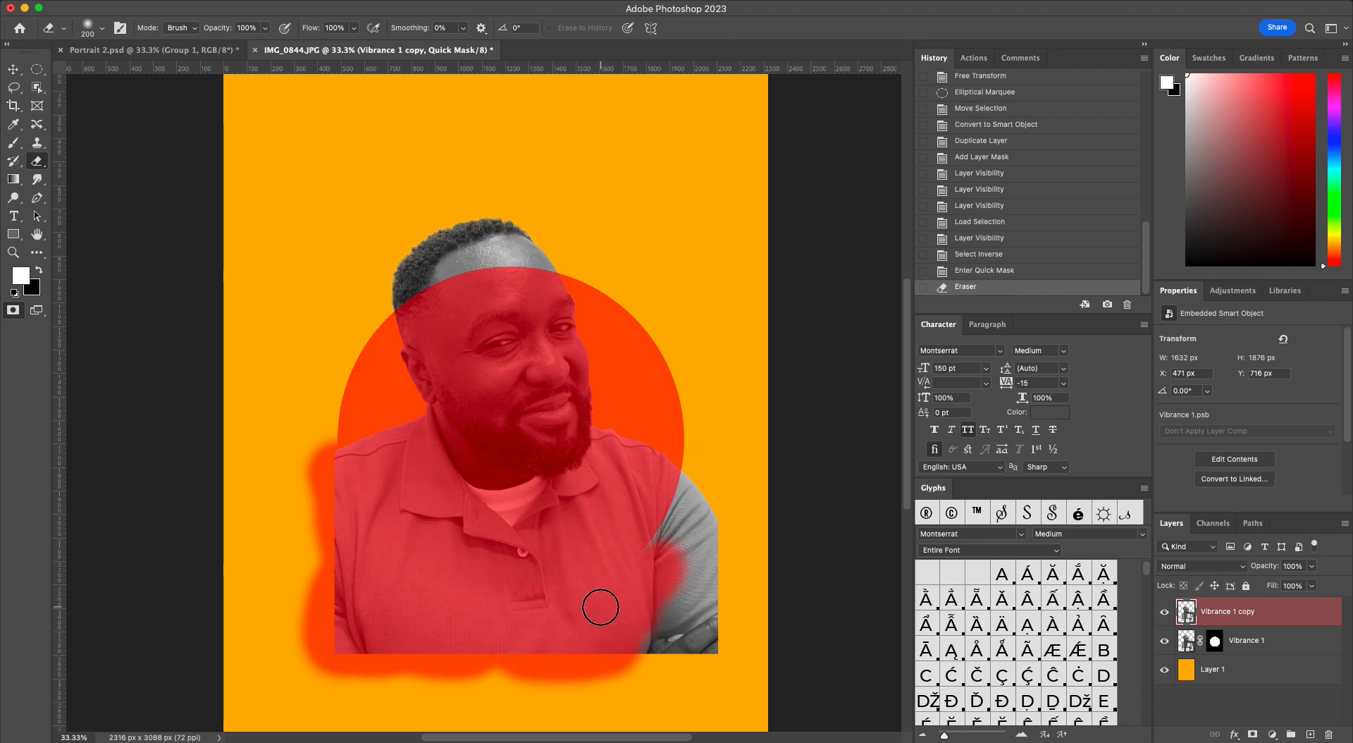
pyautogui.press('super+z')
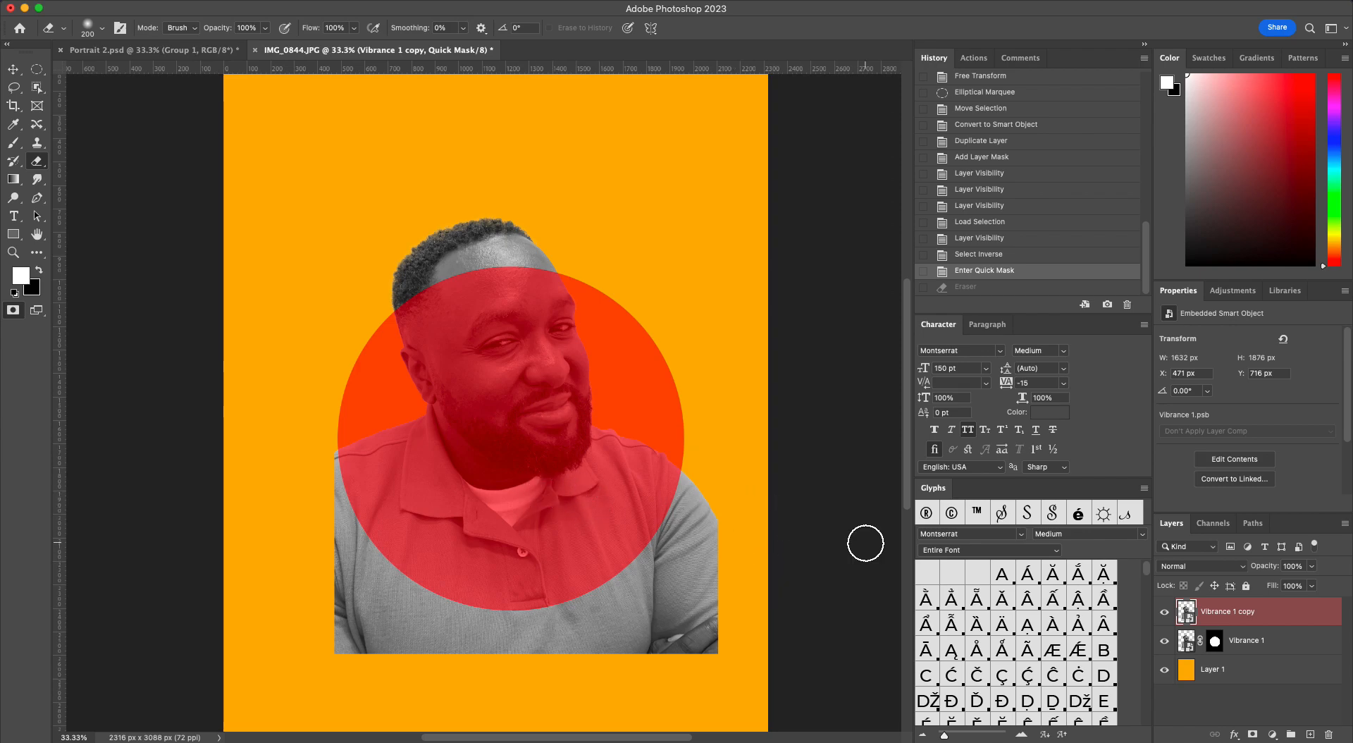
pyautogui.press('q')
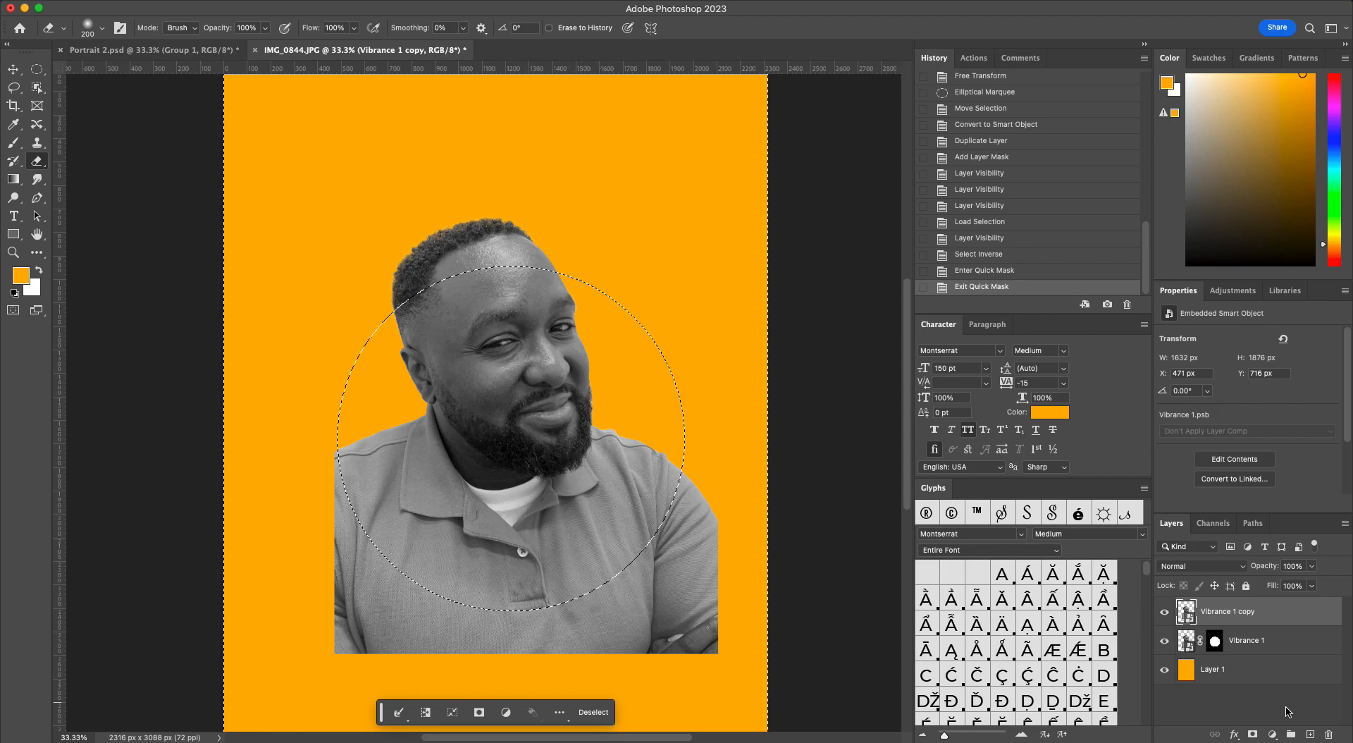
# Mask the upper smart object copy with the inverted selection, and erase the arms and torso outside the circle on that mask.
pyautogui.click(1252, 735)
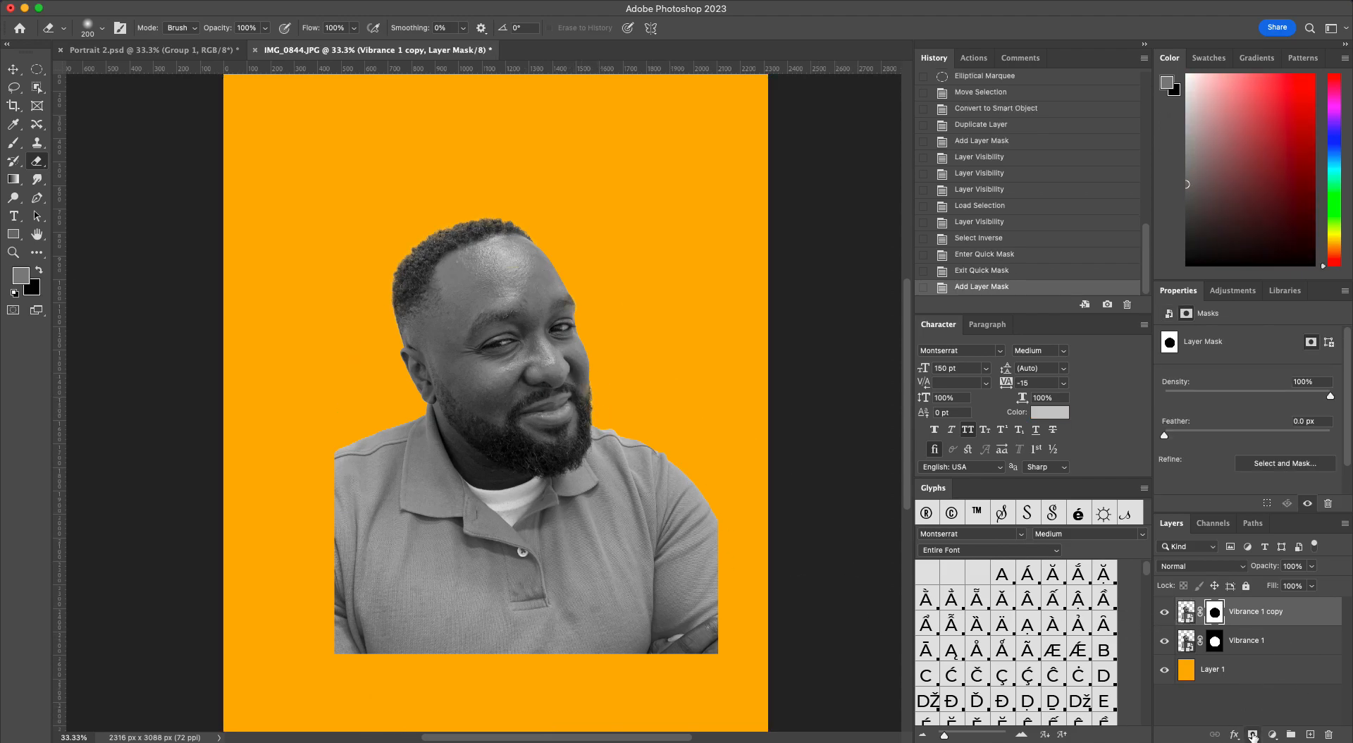
pyautogui.click(1165, 642)
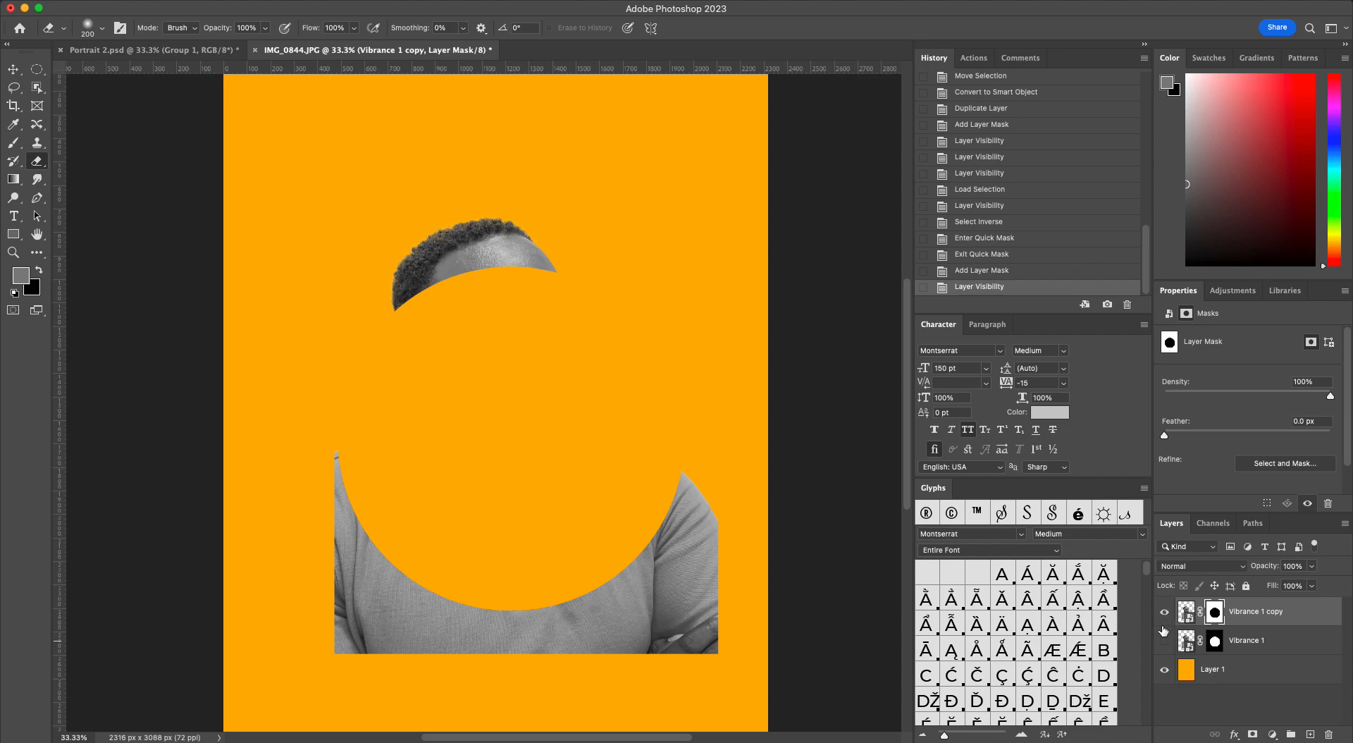
pyautogui.click(1166, 642)
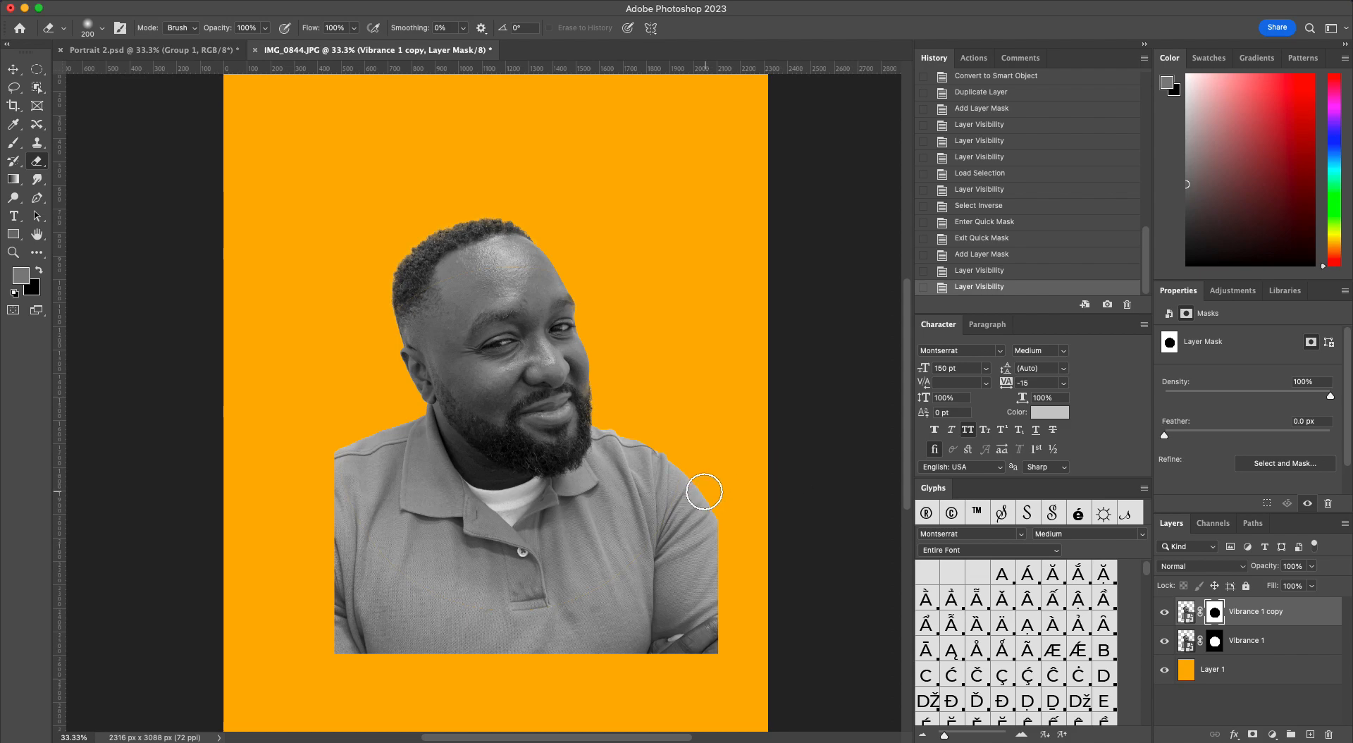
pyautogui.moveTo(687, 484)
pyautogui.mouseDown()
pyautogui.moveTo(668, 510)
pyautogui.moveTo(733, 483)
pyautogui.moveTo(696, 596)
pyautogui.moveTo(707, 634)
pyautogui.moveTo(601, 616)
pyautogui.moveTo(592, 595)
pyautogui.moveTo(617, 644)
pyautogui.moveTo(401, 592)
pyautogui.moveTo(339, 474)
pyautogui.moveTo(340, 641)
pyautogui.moveTo(456, 657)
pyautogui.moveTo(484, 641)
pyautogui.moveTo(459, 641)
pyautogui.moveTo(639, 606)
pyautogui.moveTo(480, 601)
pyautogui.mouseUp()
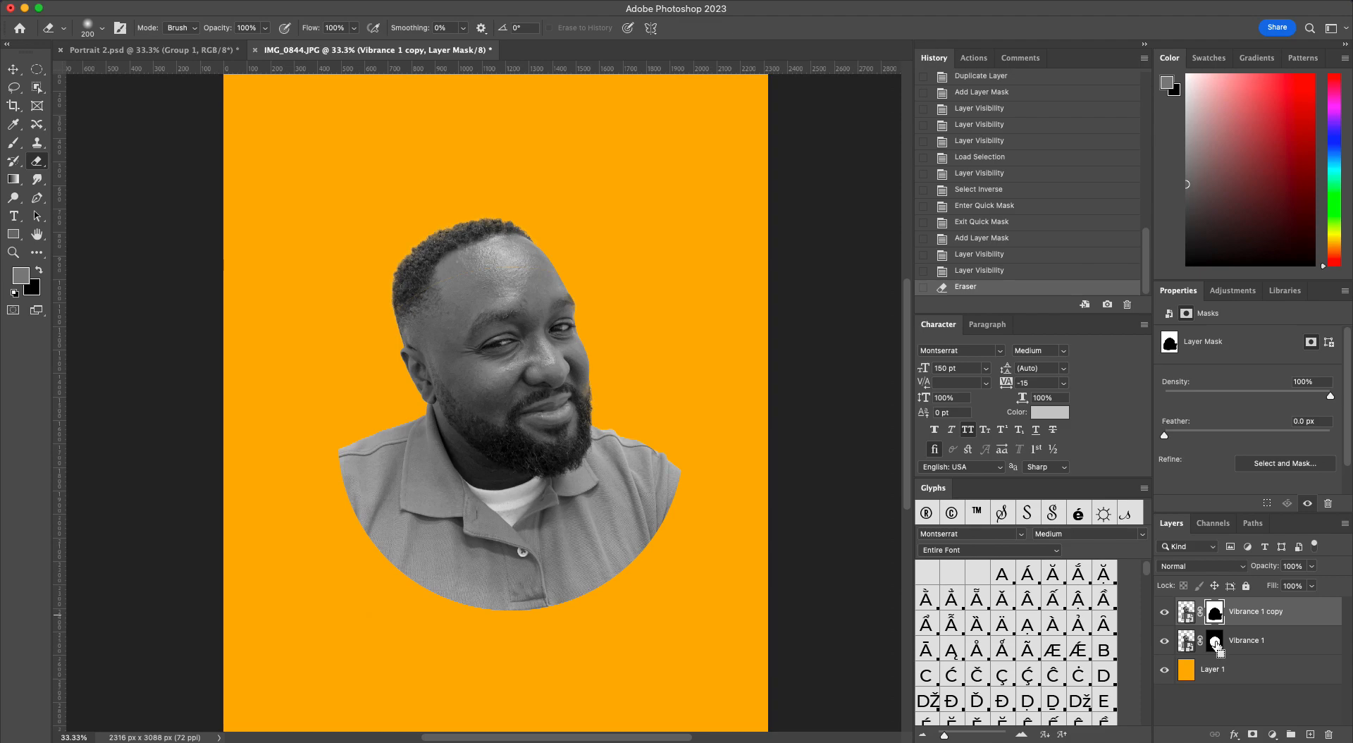
# Fill the circular mask's shape with white on a new layer directly above the orange background, and clear the selection.
pyautogui.keyDown('super'); pyautogui.click(1214, 643); pyautogui.keyUp('super')
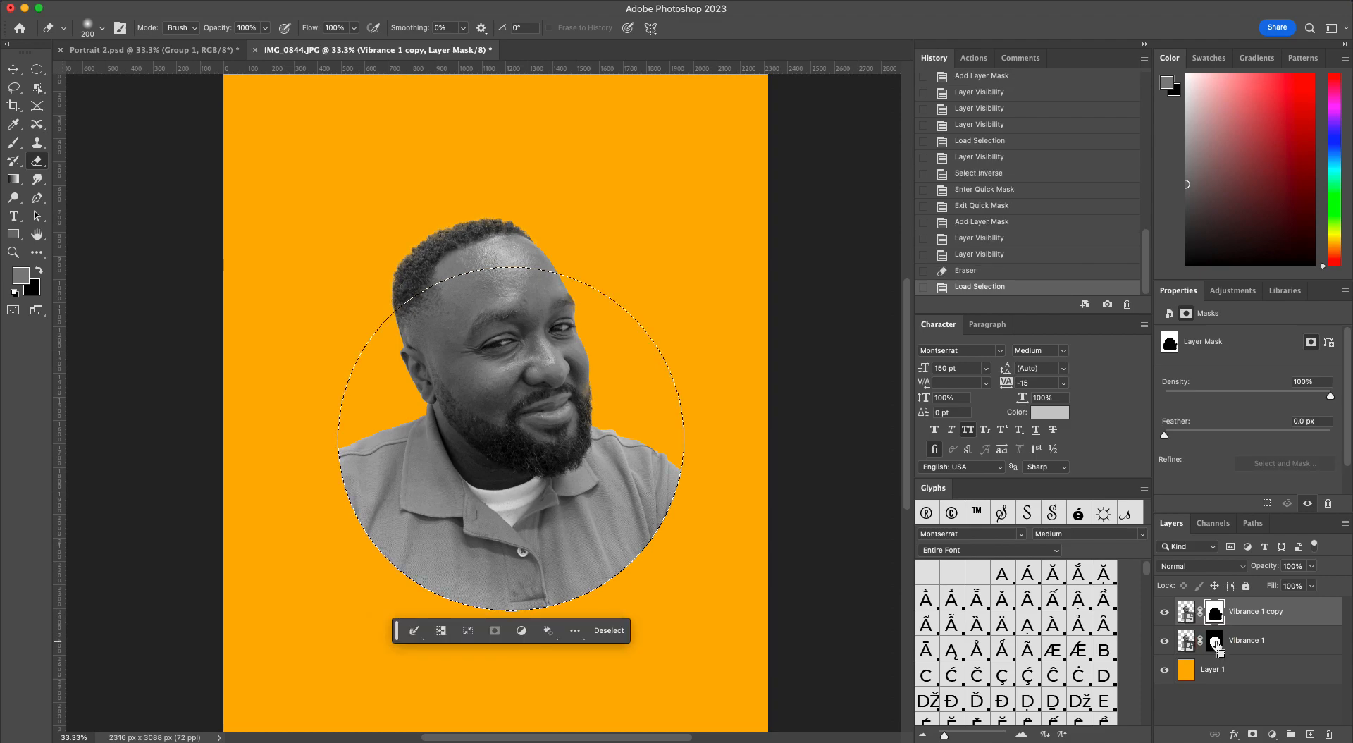
pyautogui.click(1254, 668)
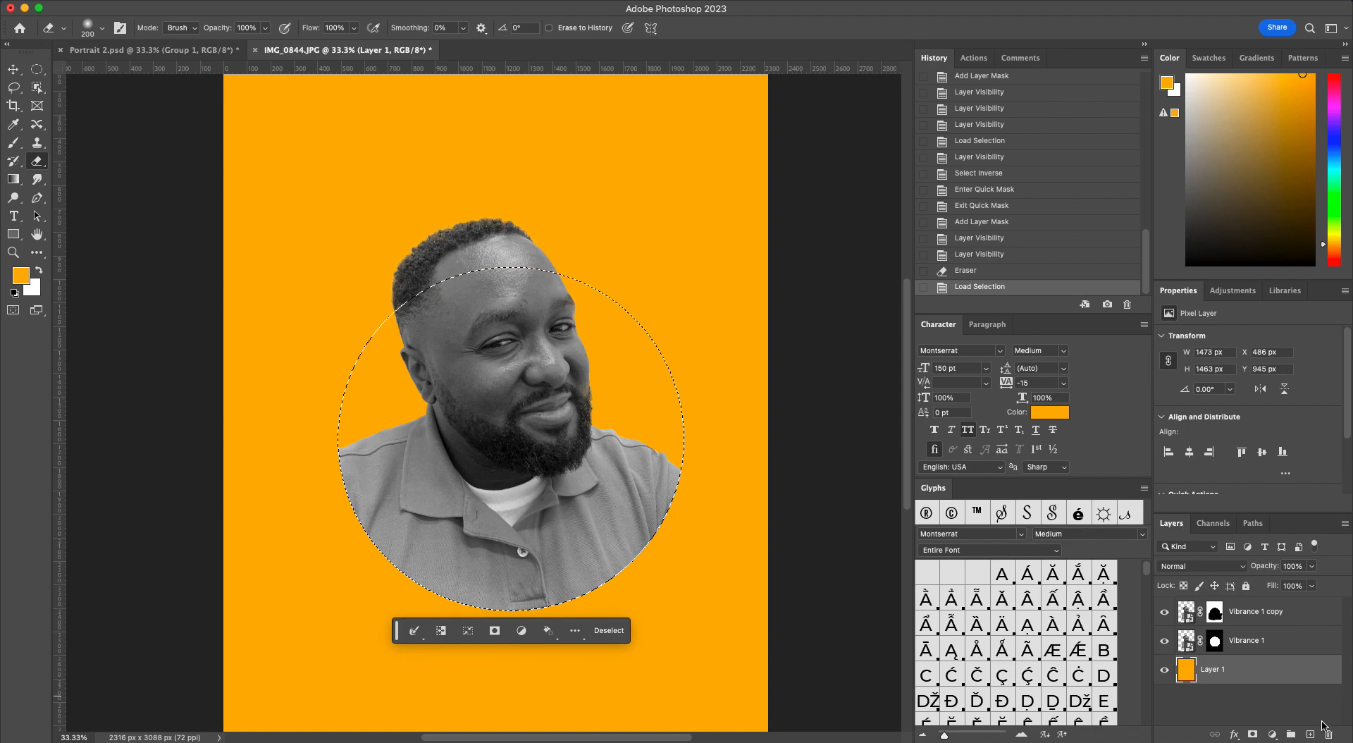
pyautogui.click(1311, 734)
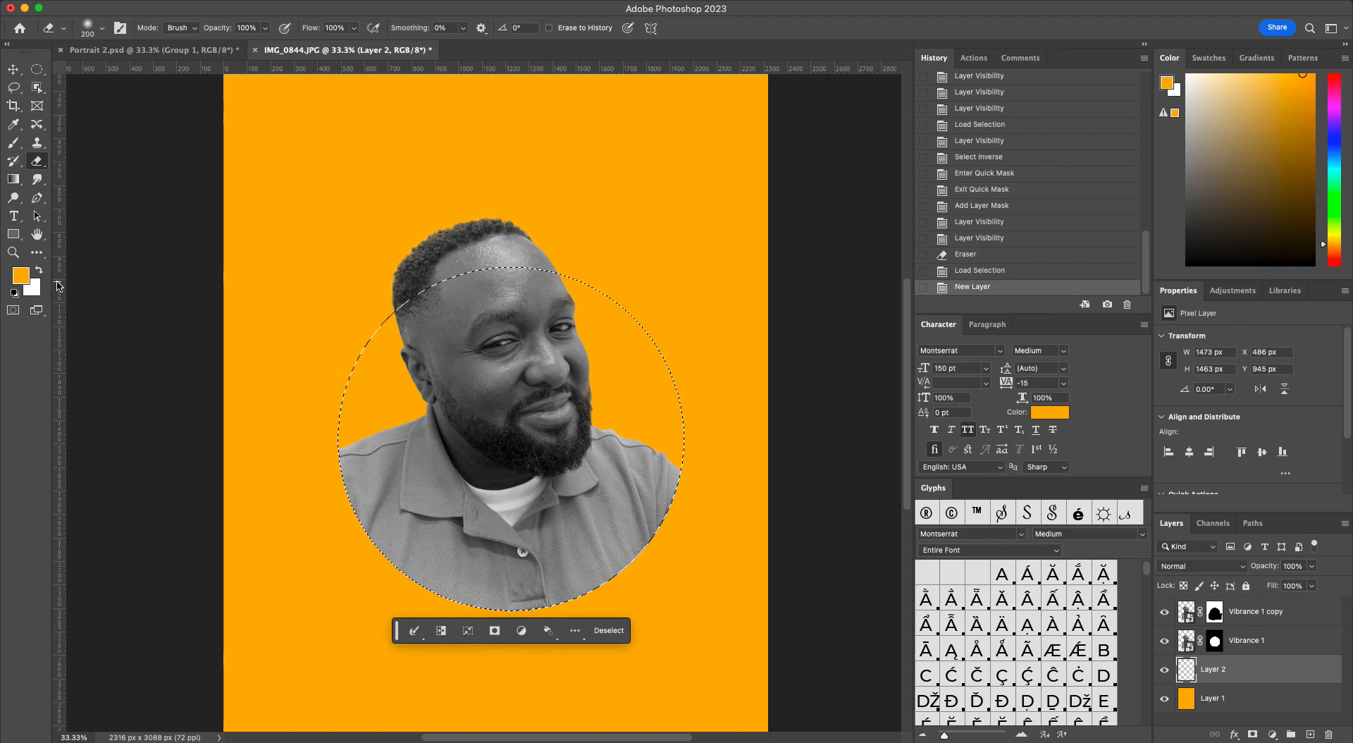
pyautogui.press('super+BackSpace')
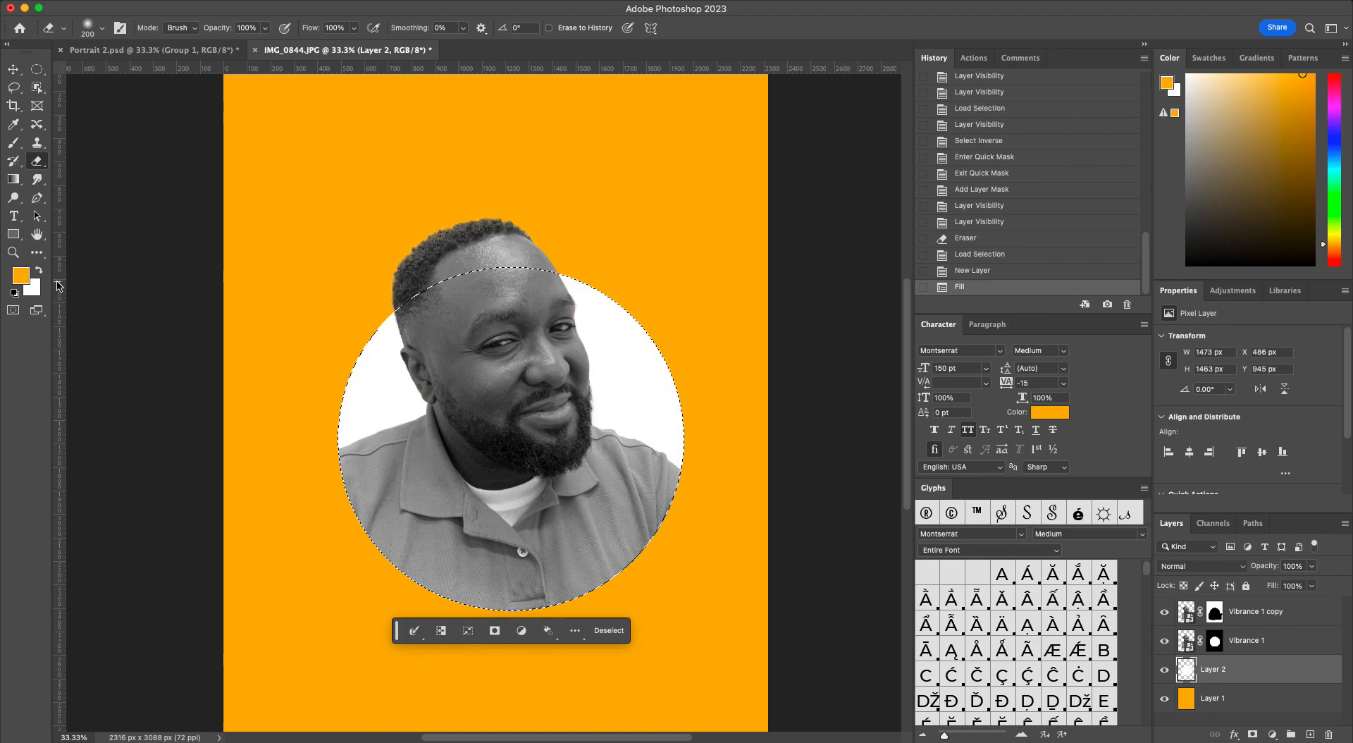
pyautogui.press('v')
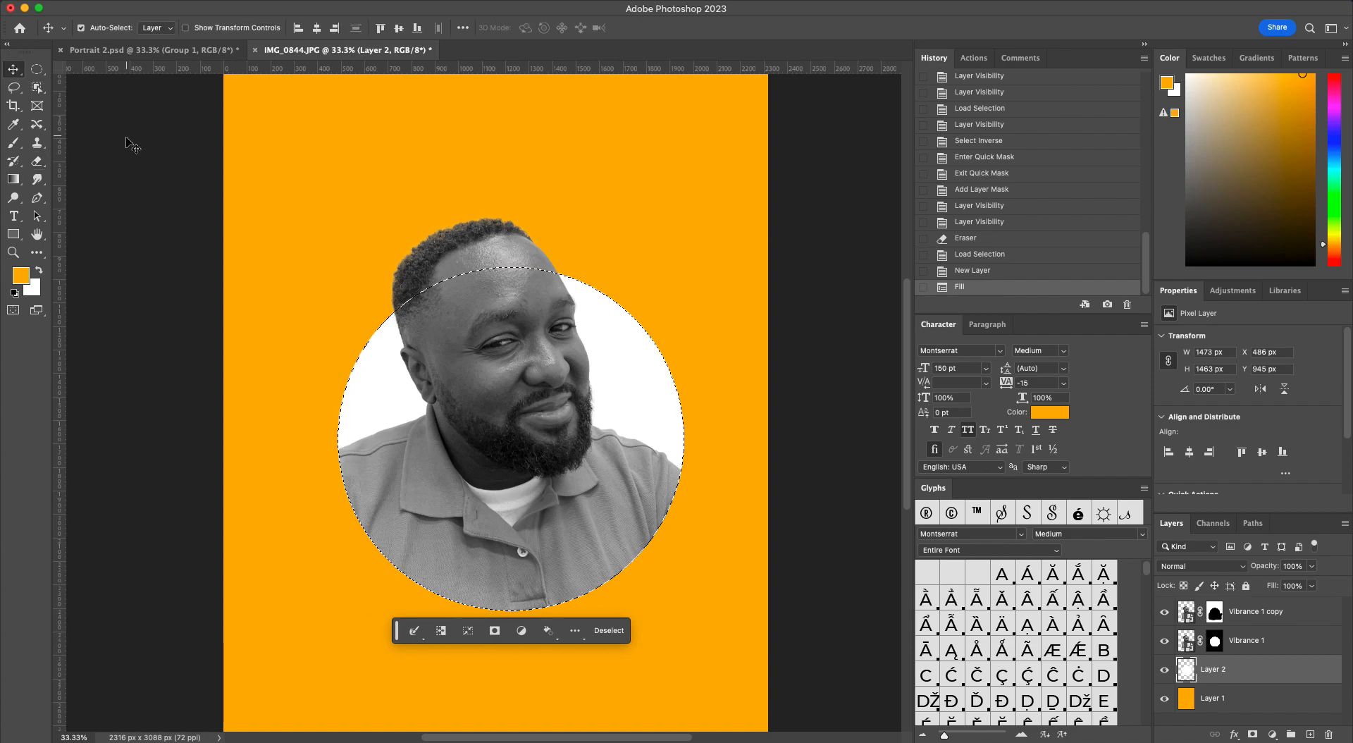
pyautogui.press('super+d')
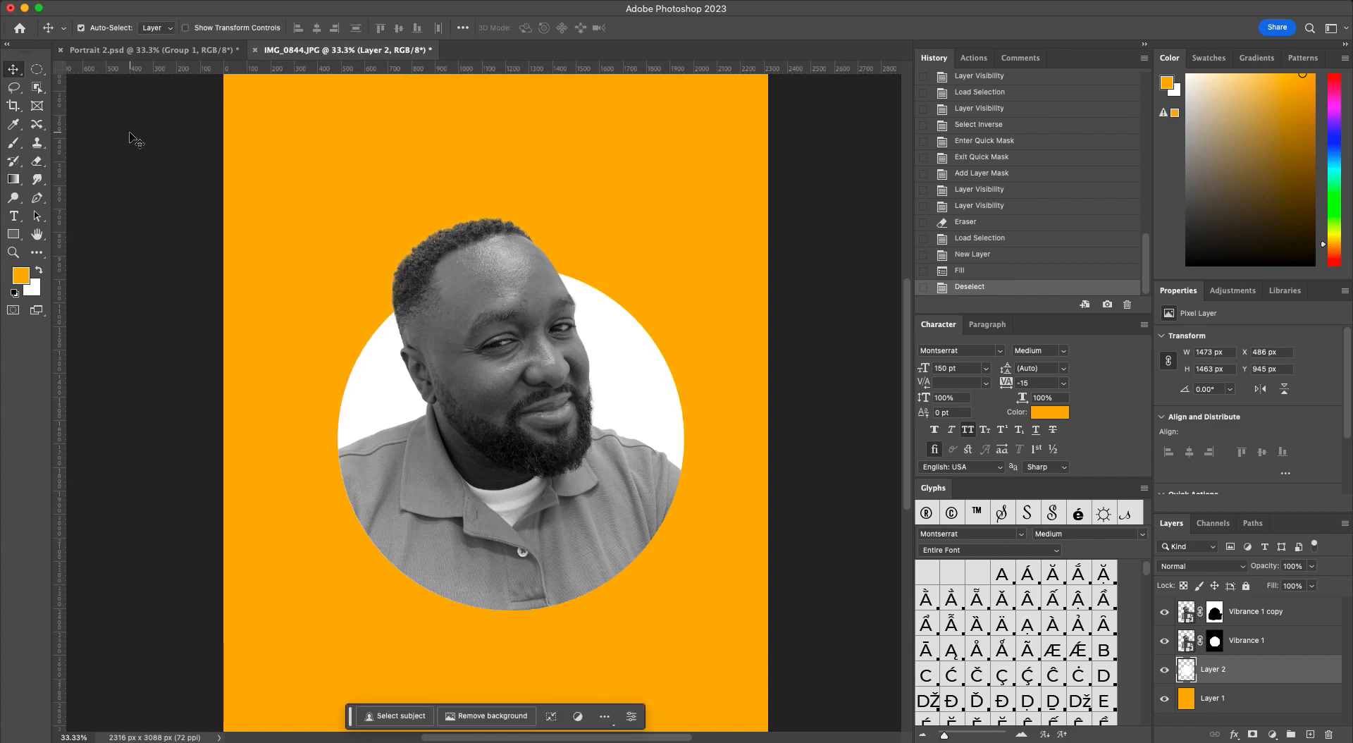